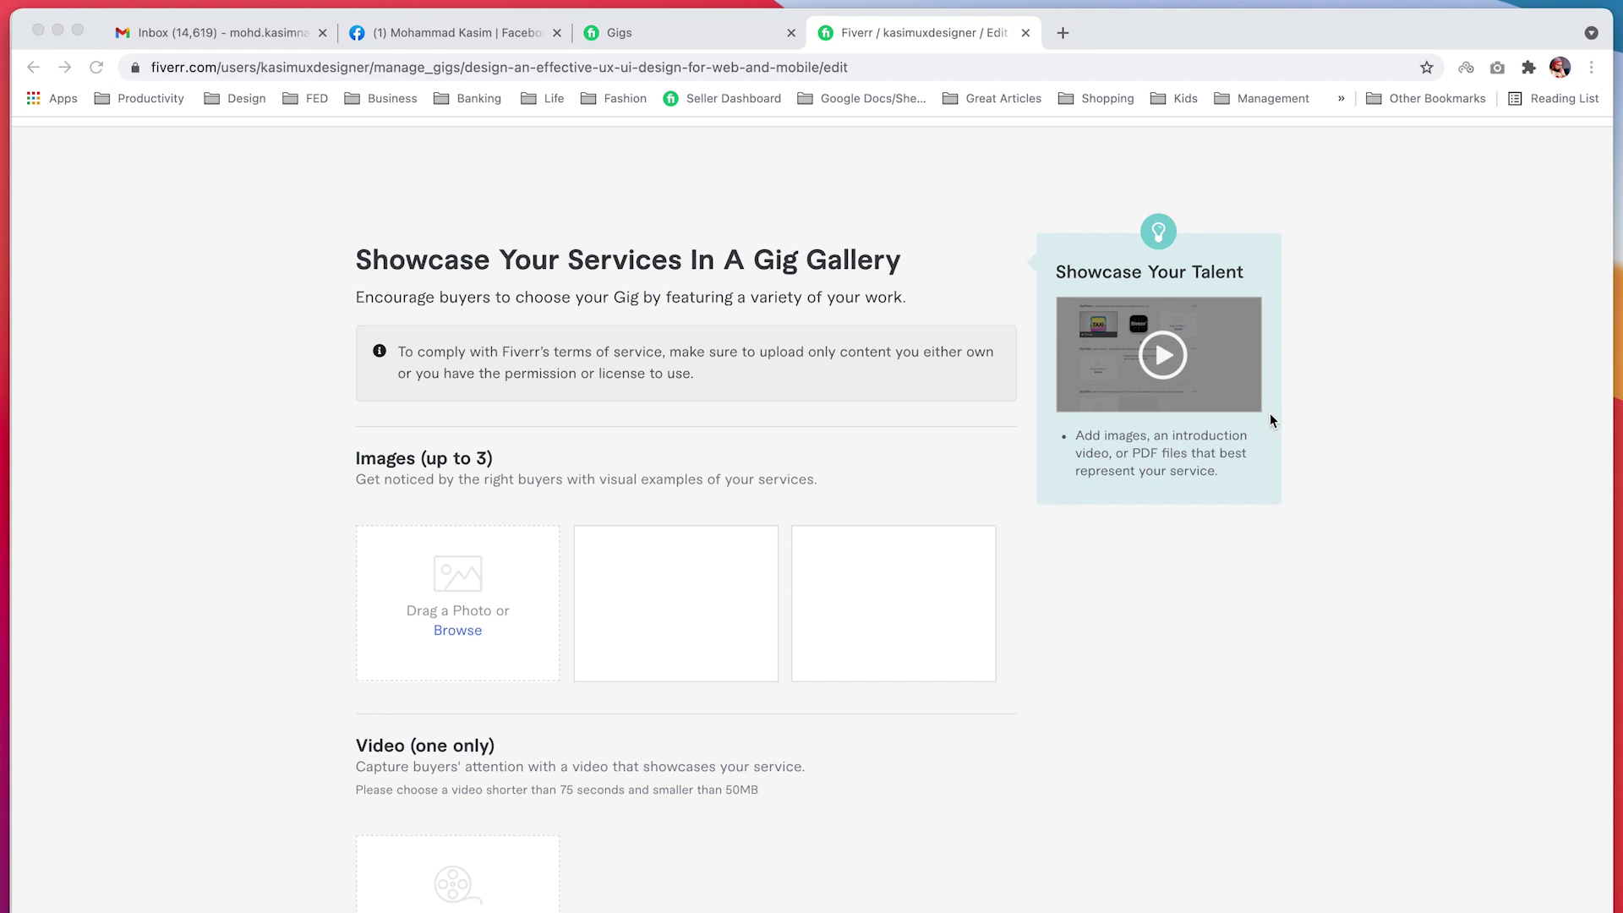
- Scroll the Gallery step down to the Images (up to 3) upload area
{"action": "scroll", "coordinate": [758, 507], "scroll_direction": "up", "scroll_amount": 3}
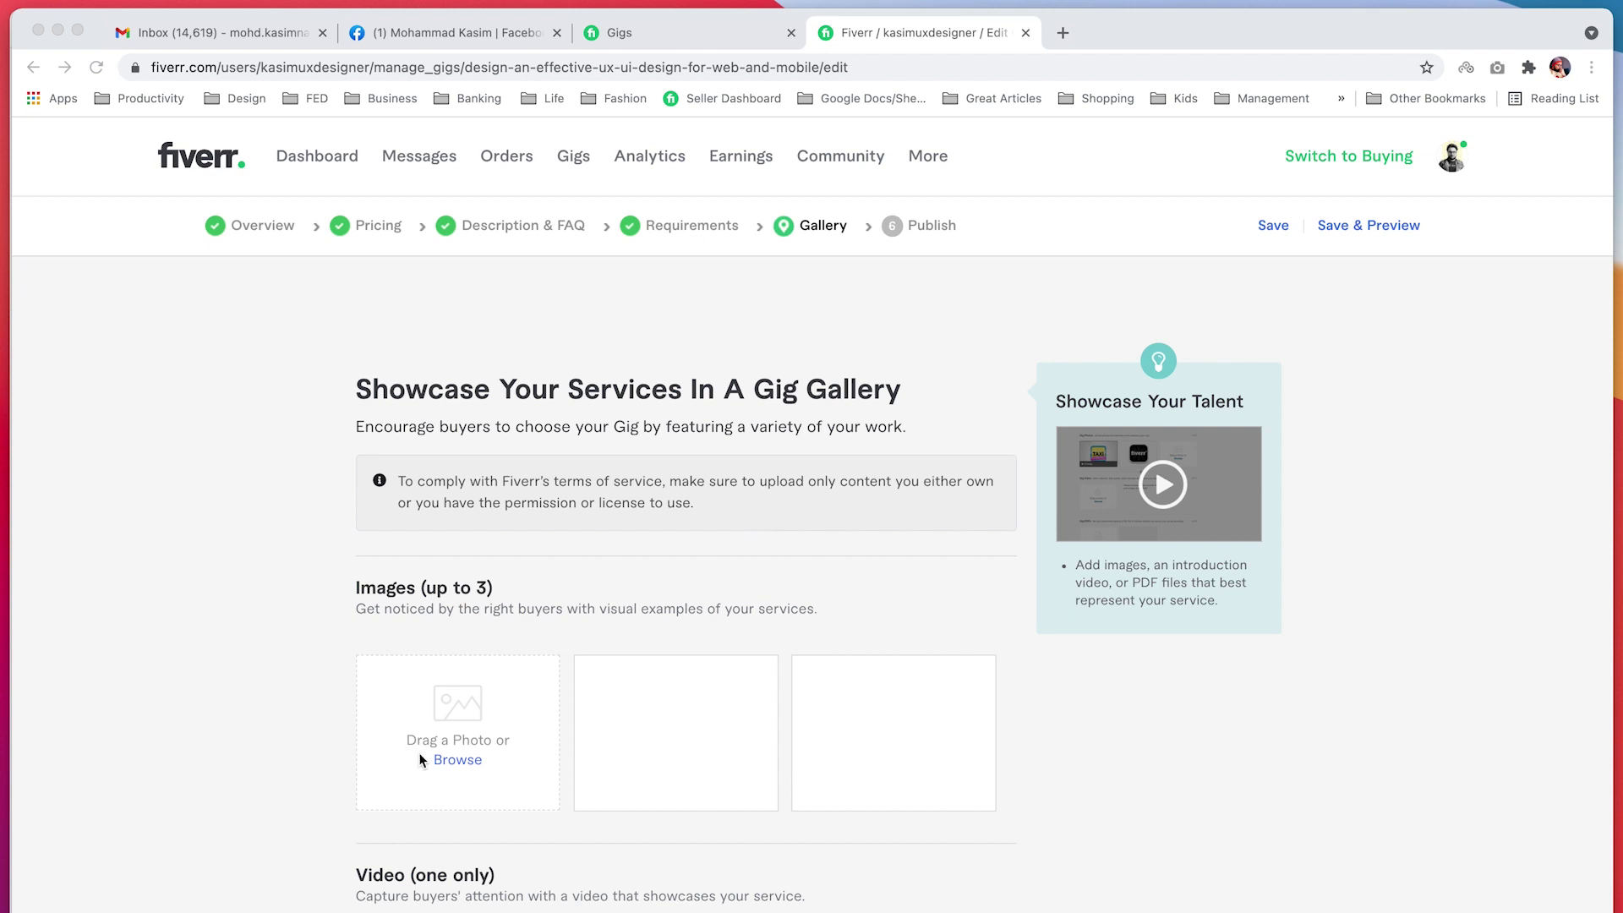
{"action": "scroll", "coordinate": [448, 701], "scroll_direction": "down", "scroll_amount": 1}
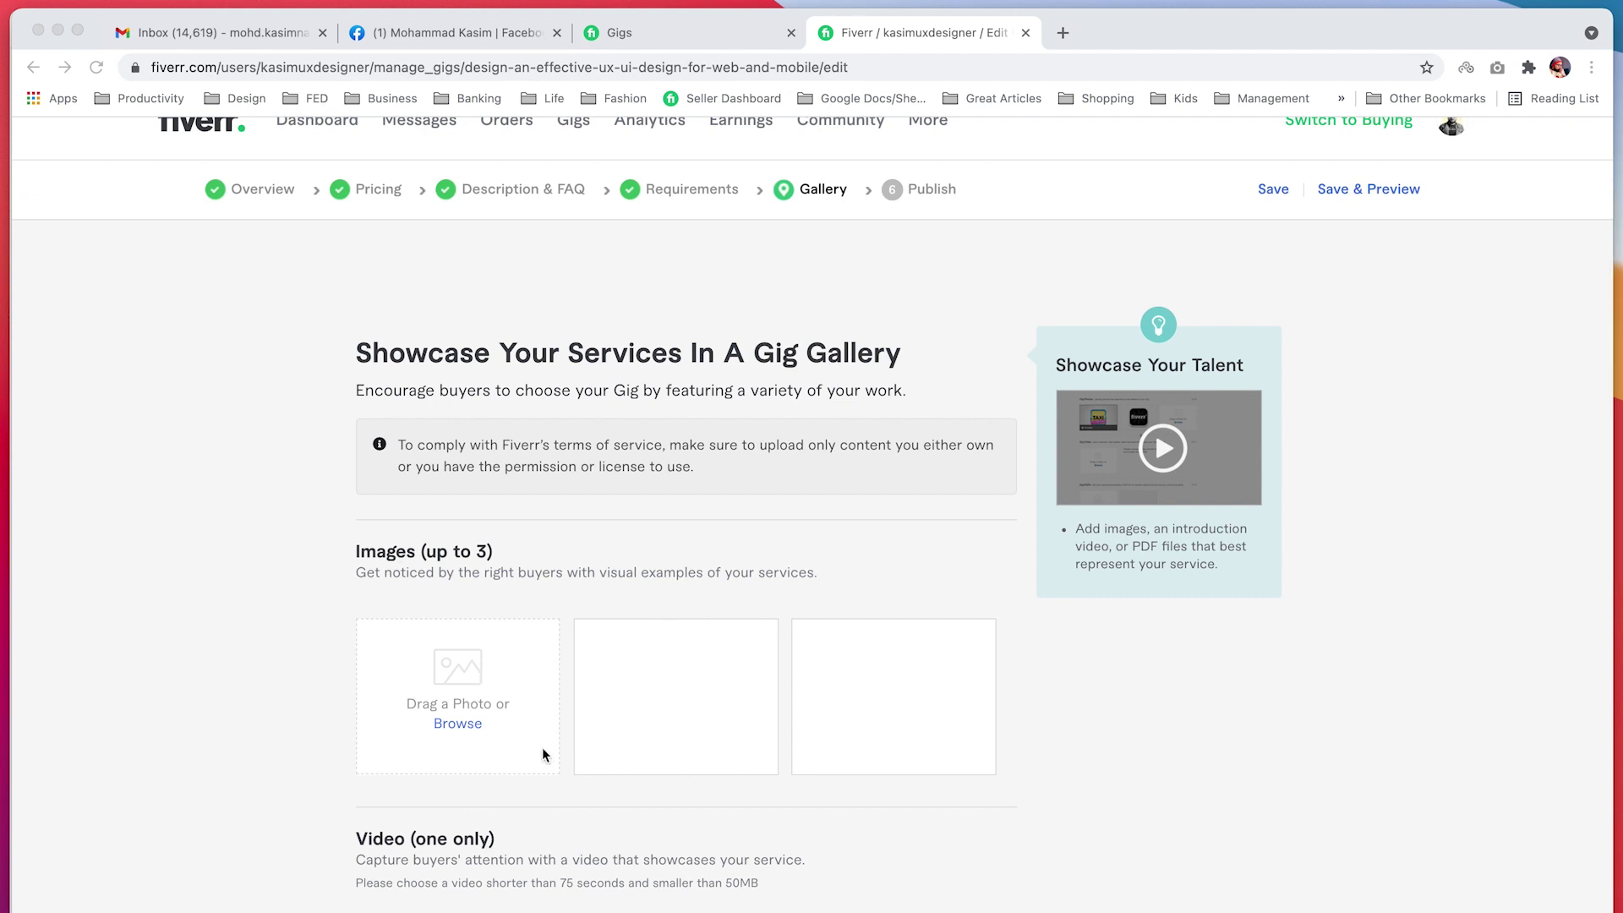
{"action": "scroll", "coordinate": [541, 747], "scroll_direction": "down", "scroll_amount": 5}
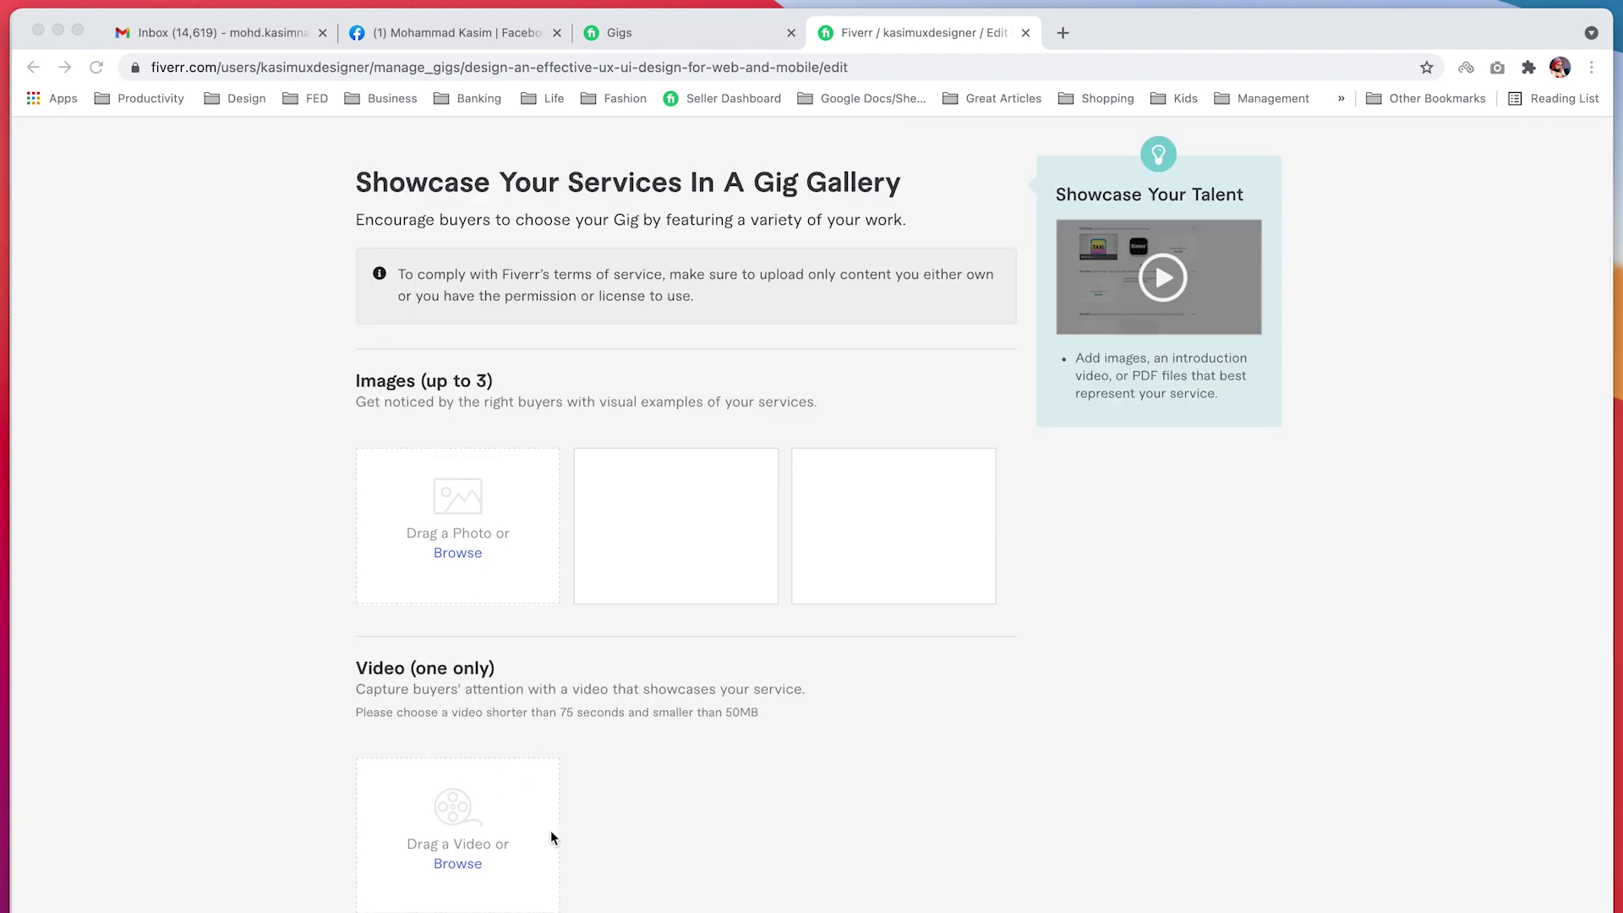
- Open the first gallery image's file picker and cancel it without choosing a file
{"action": "left_click", "coordinate": [461, 554]}
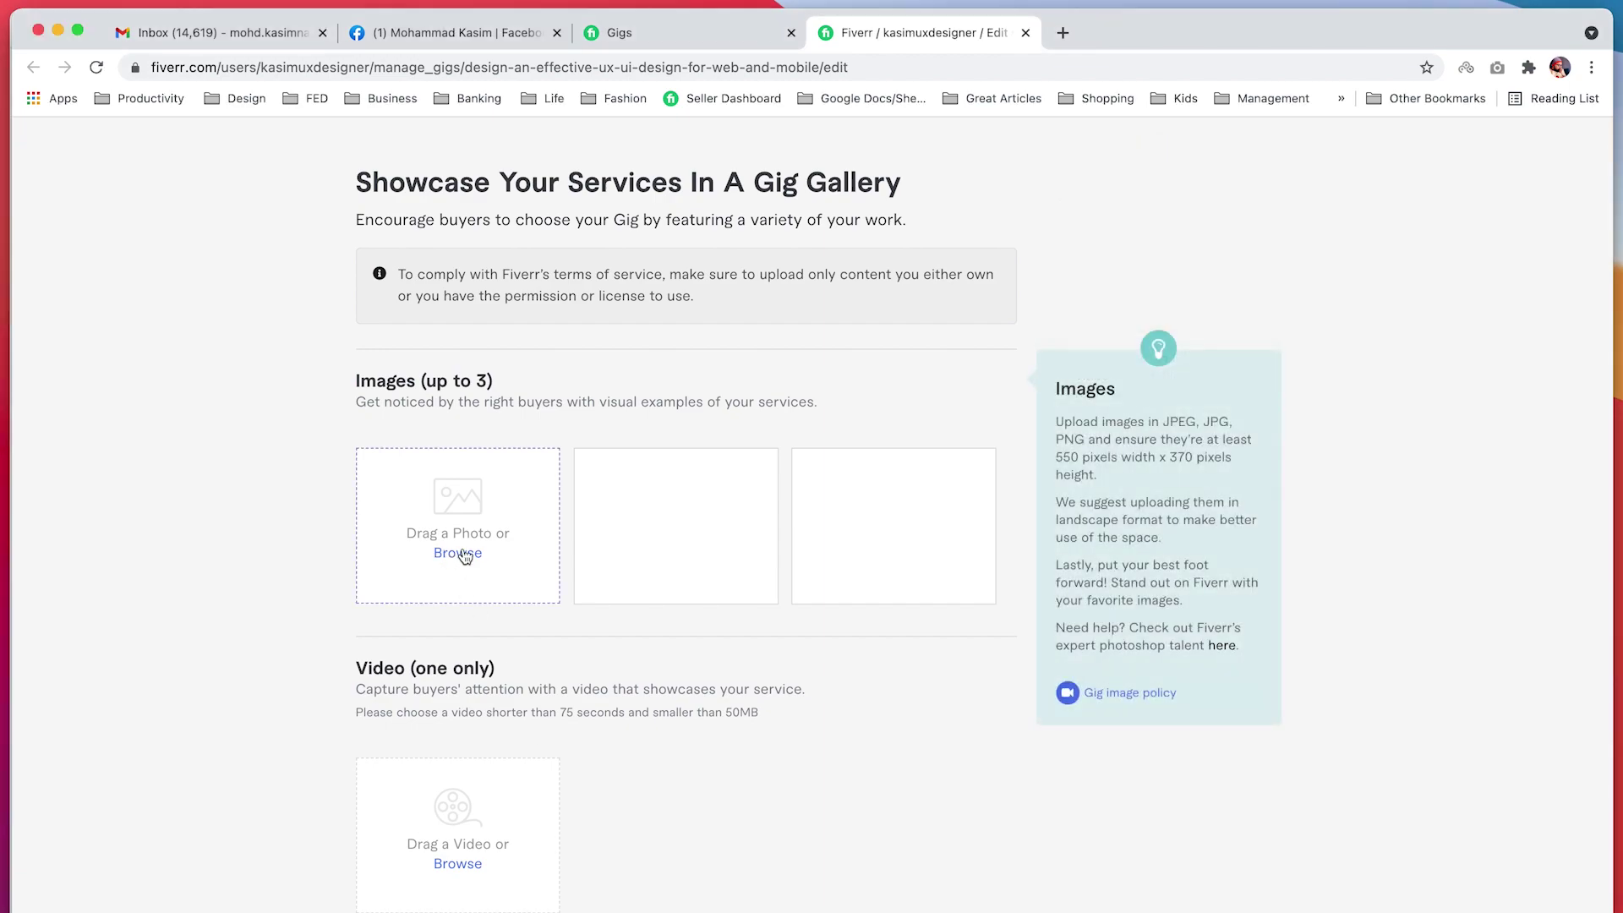
{"action": "left_click", "coordinate": [463, 552]}
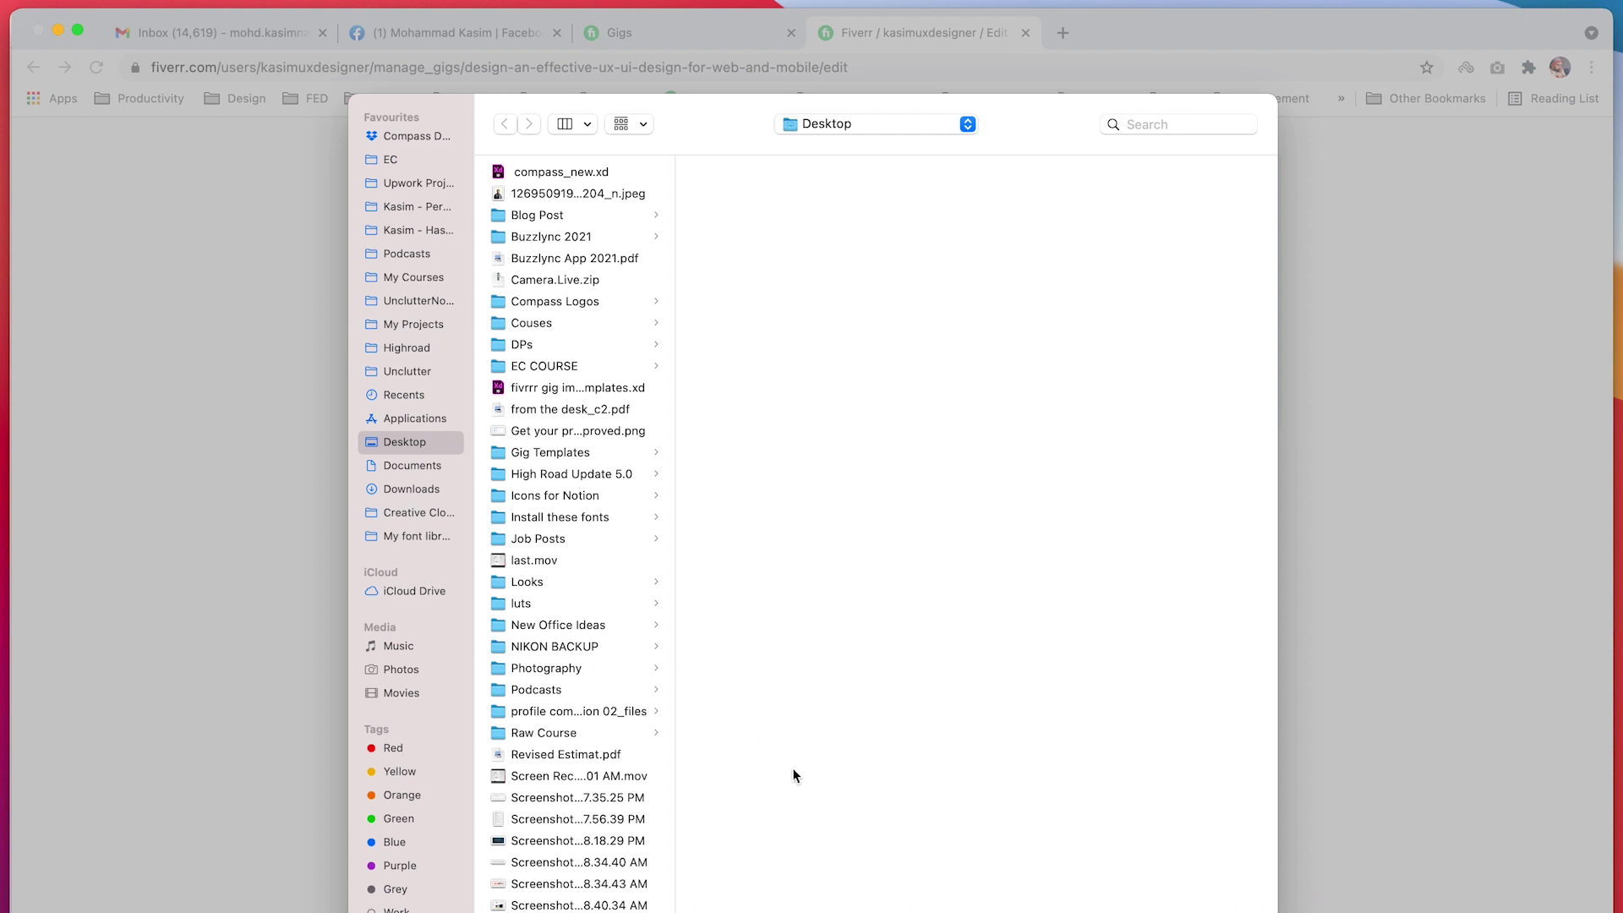
{"action": "key", "text": "Escape"}
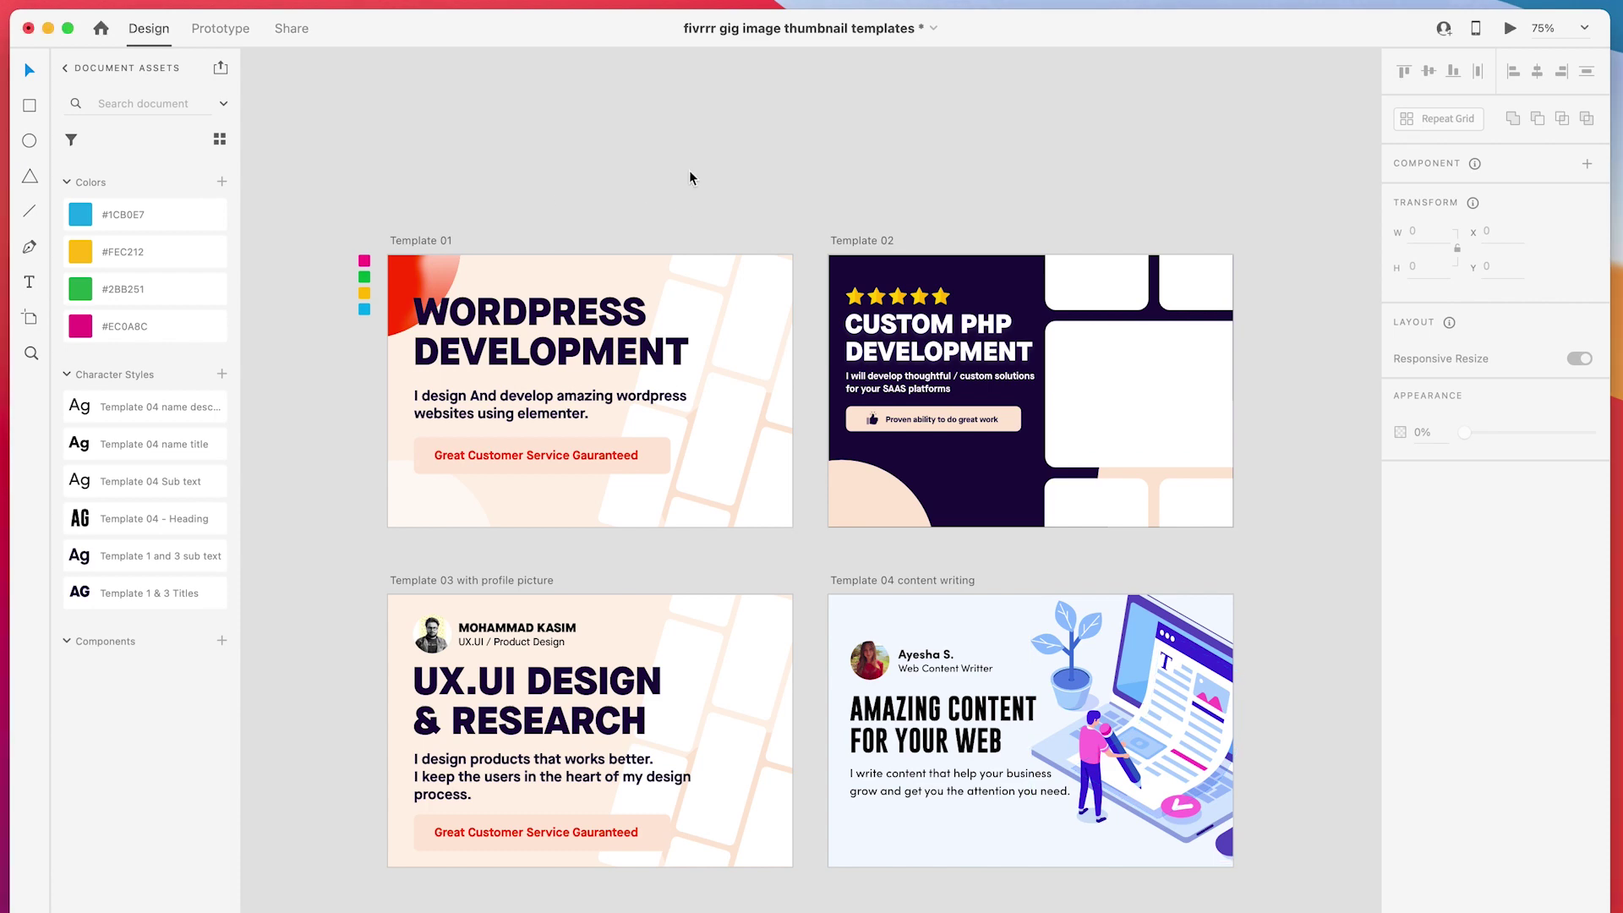
{"action": "key", "text": "super+1"}
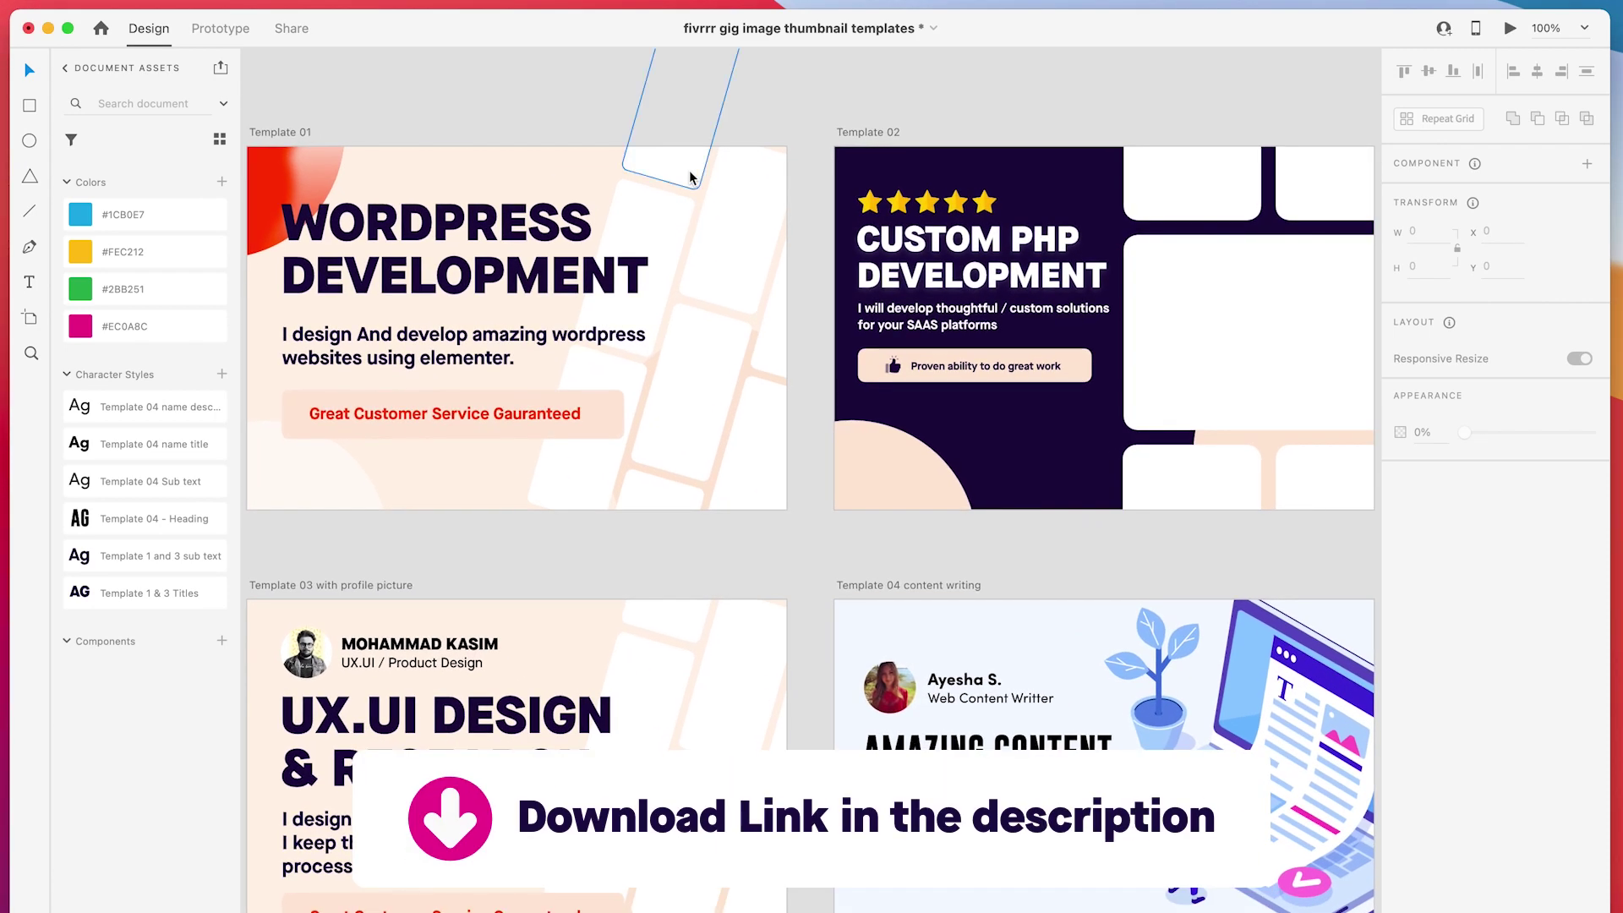
{"action": "left_click_drag", "start_coordinate": [683, 346], "coordinate": [778, 363]}
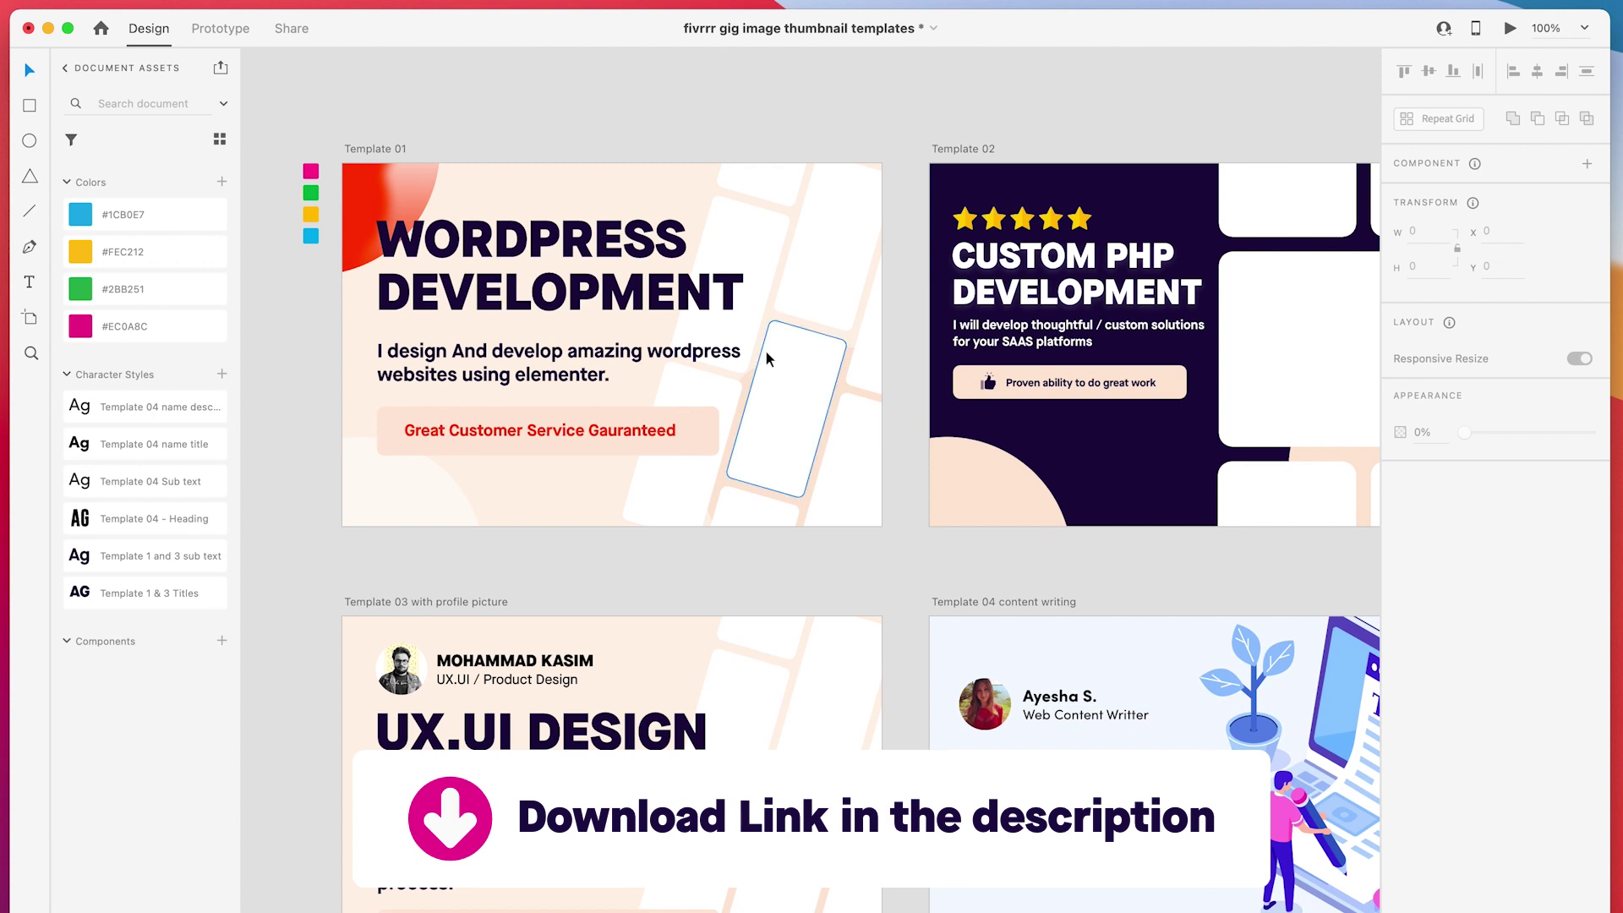
{"action": "left_click", "coordinate": [530, 310]}
{"action": "left_click", "coordinate": [612, 726]}
{"action": "scroll", "coordinate": [568, 749], "scroll_direction": "right", "scroll_amount": 5}
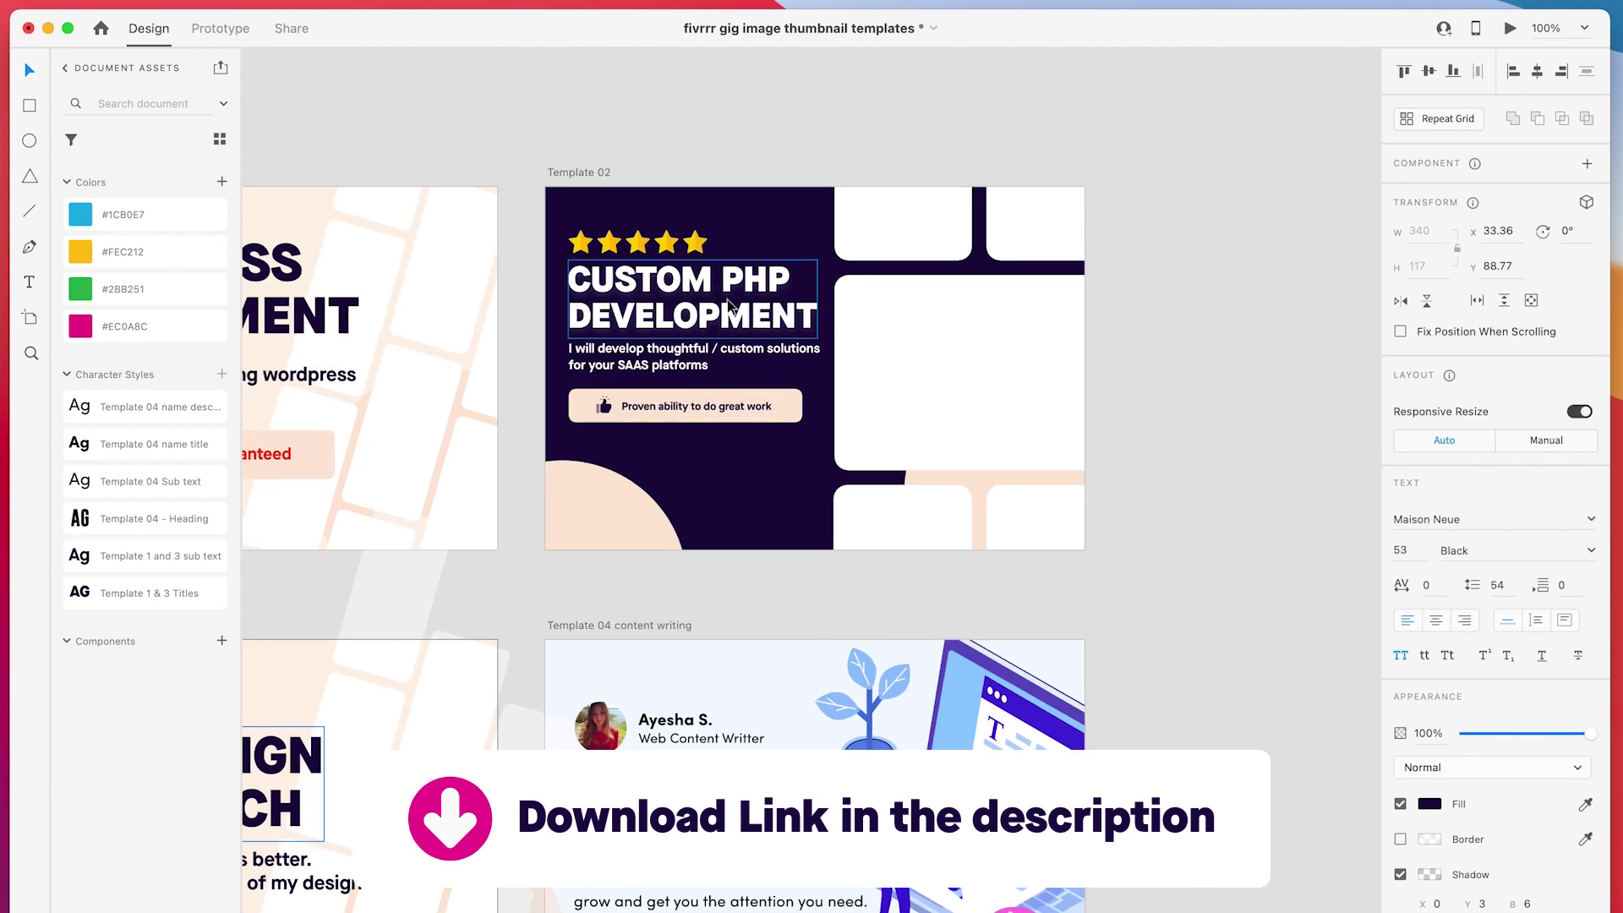
{"action": "left_click", "coordinate": [692, 297]}
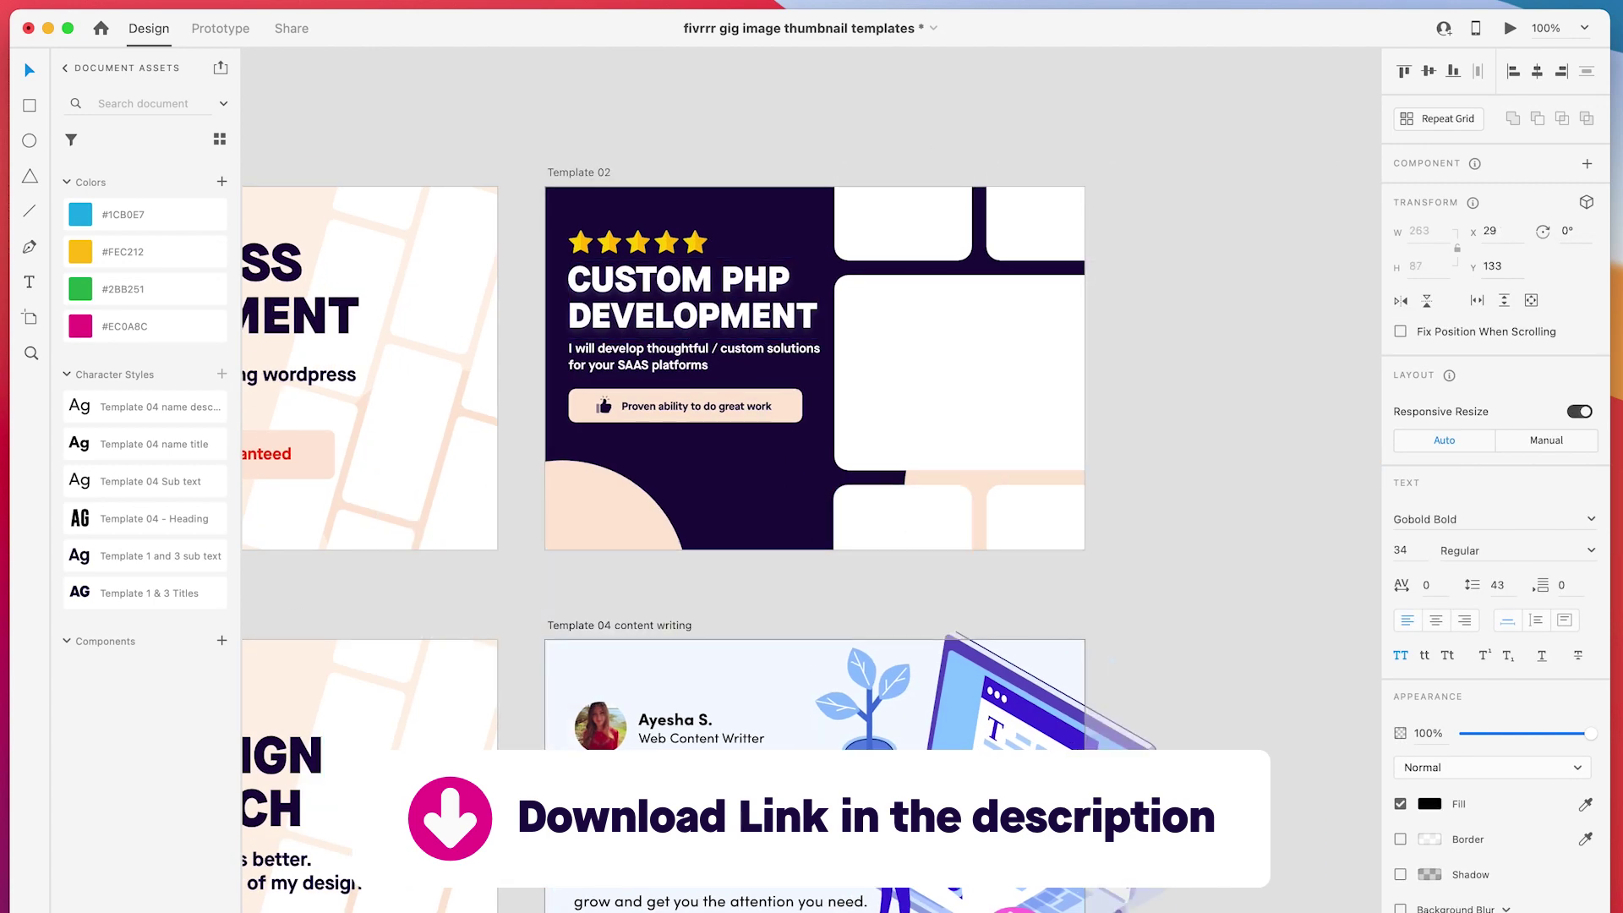
{"action": "left_click", "coordinate": [939, 573]}
{"action": "scroll", "coordinate": [939, 573], "scroll_direction": "left", "scroll_amount": 10}
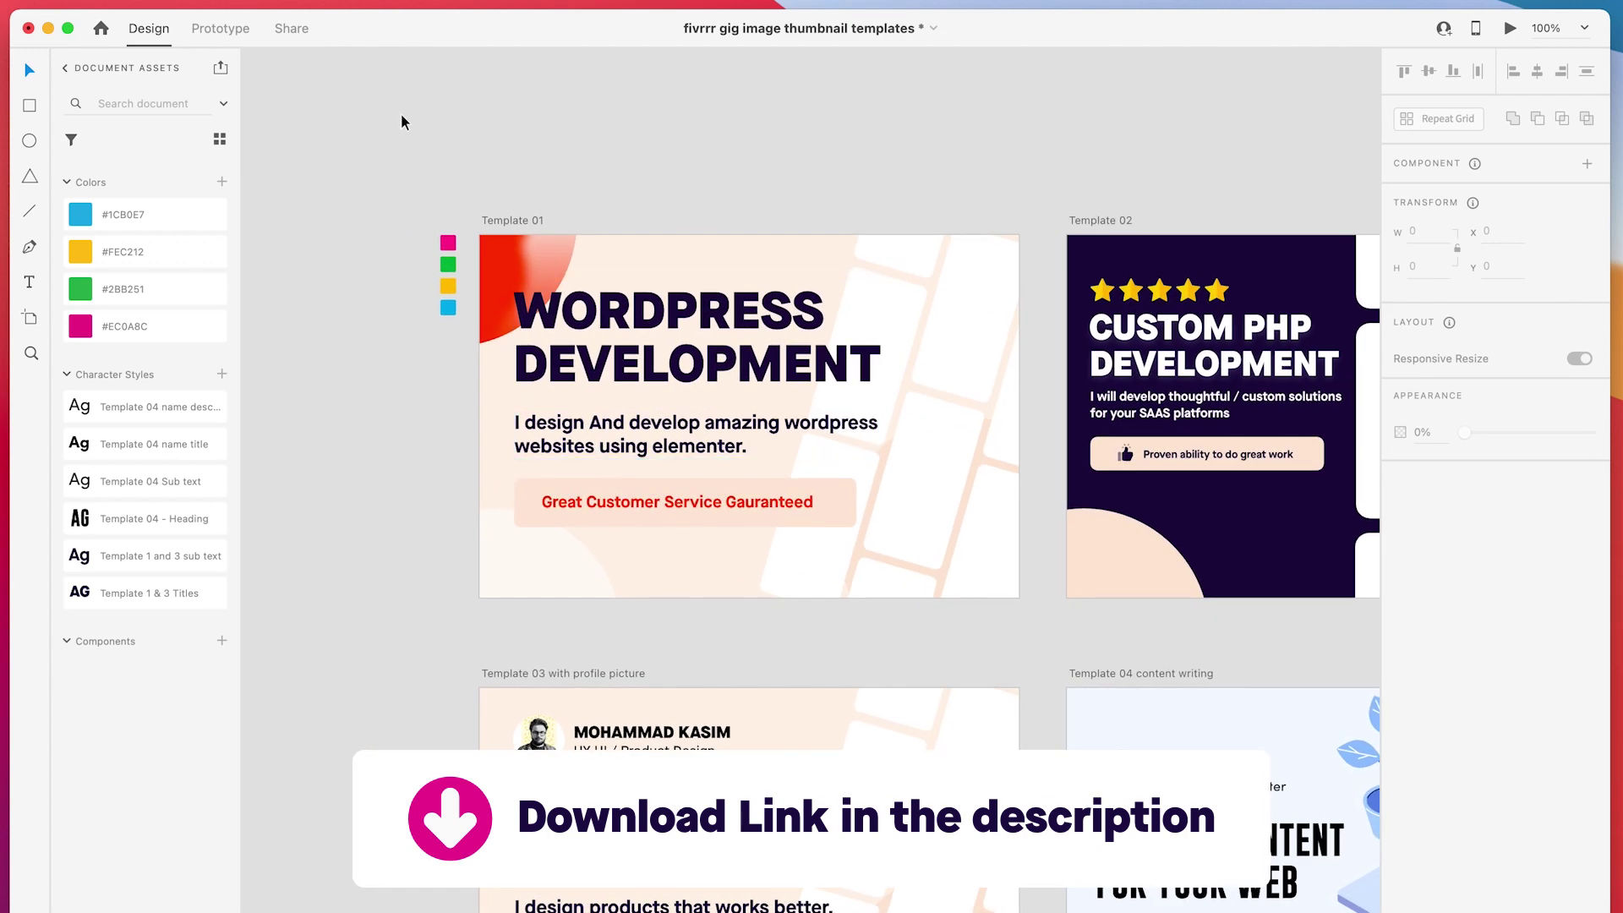
{"action": "key", "text": "super+equal"}
{"action": "left_click_drag", "start_coordinate": [402, 115], "coordinate": [534, 281]}
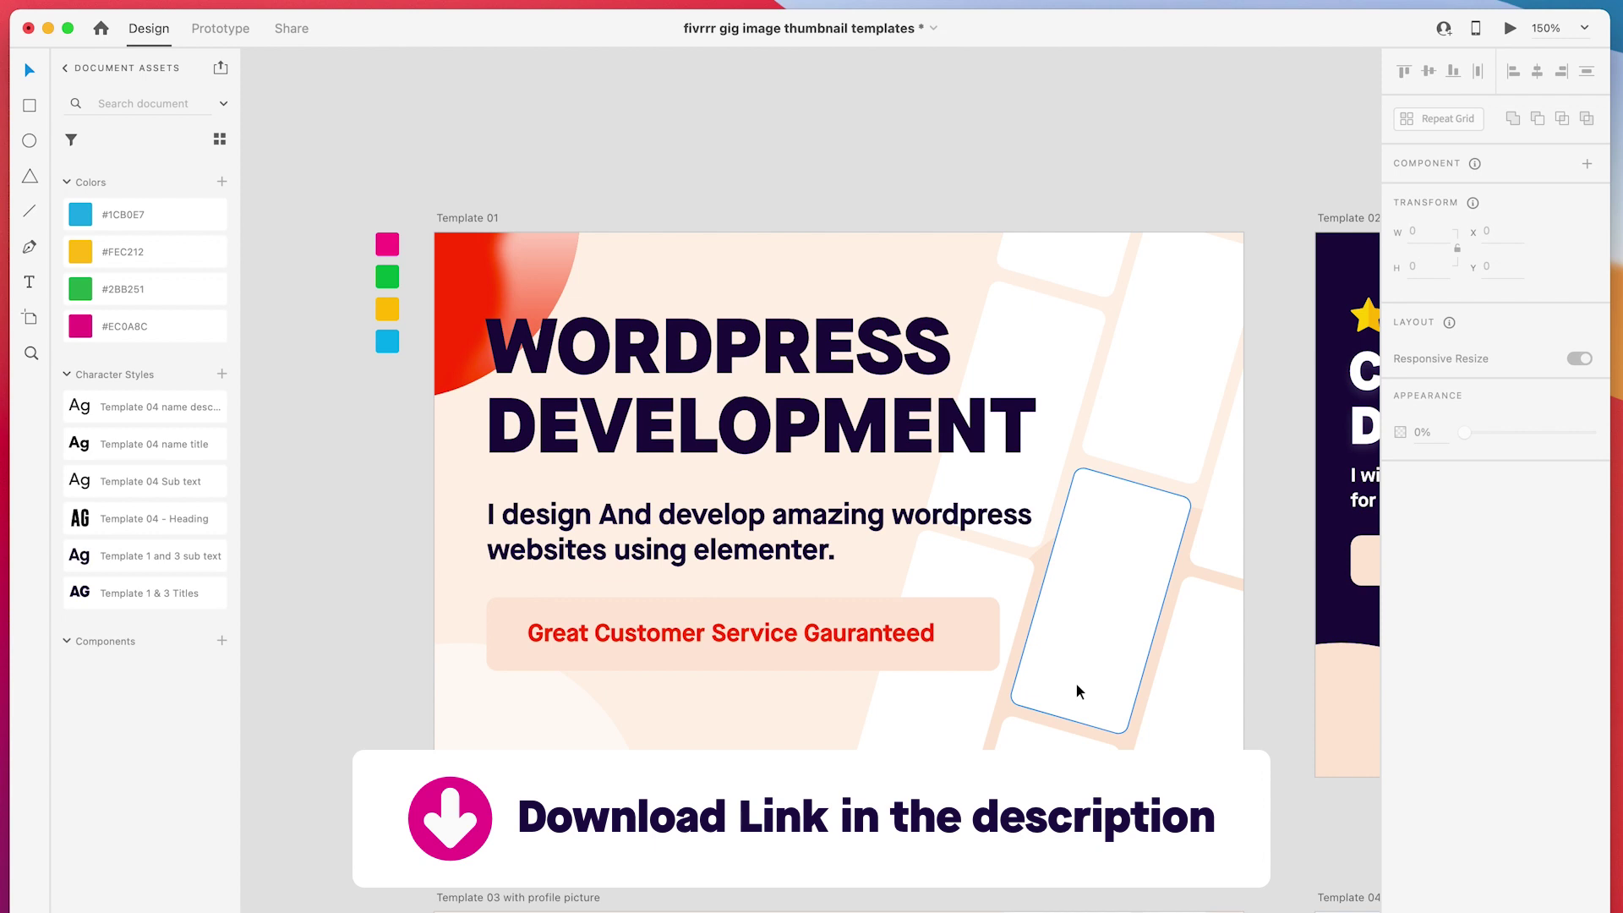
{"action": "left_click", "coordinate": [570, 427]}
{"action": "left_click", "coordinate": [715, 116]}
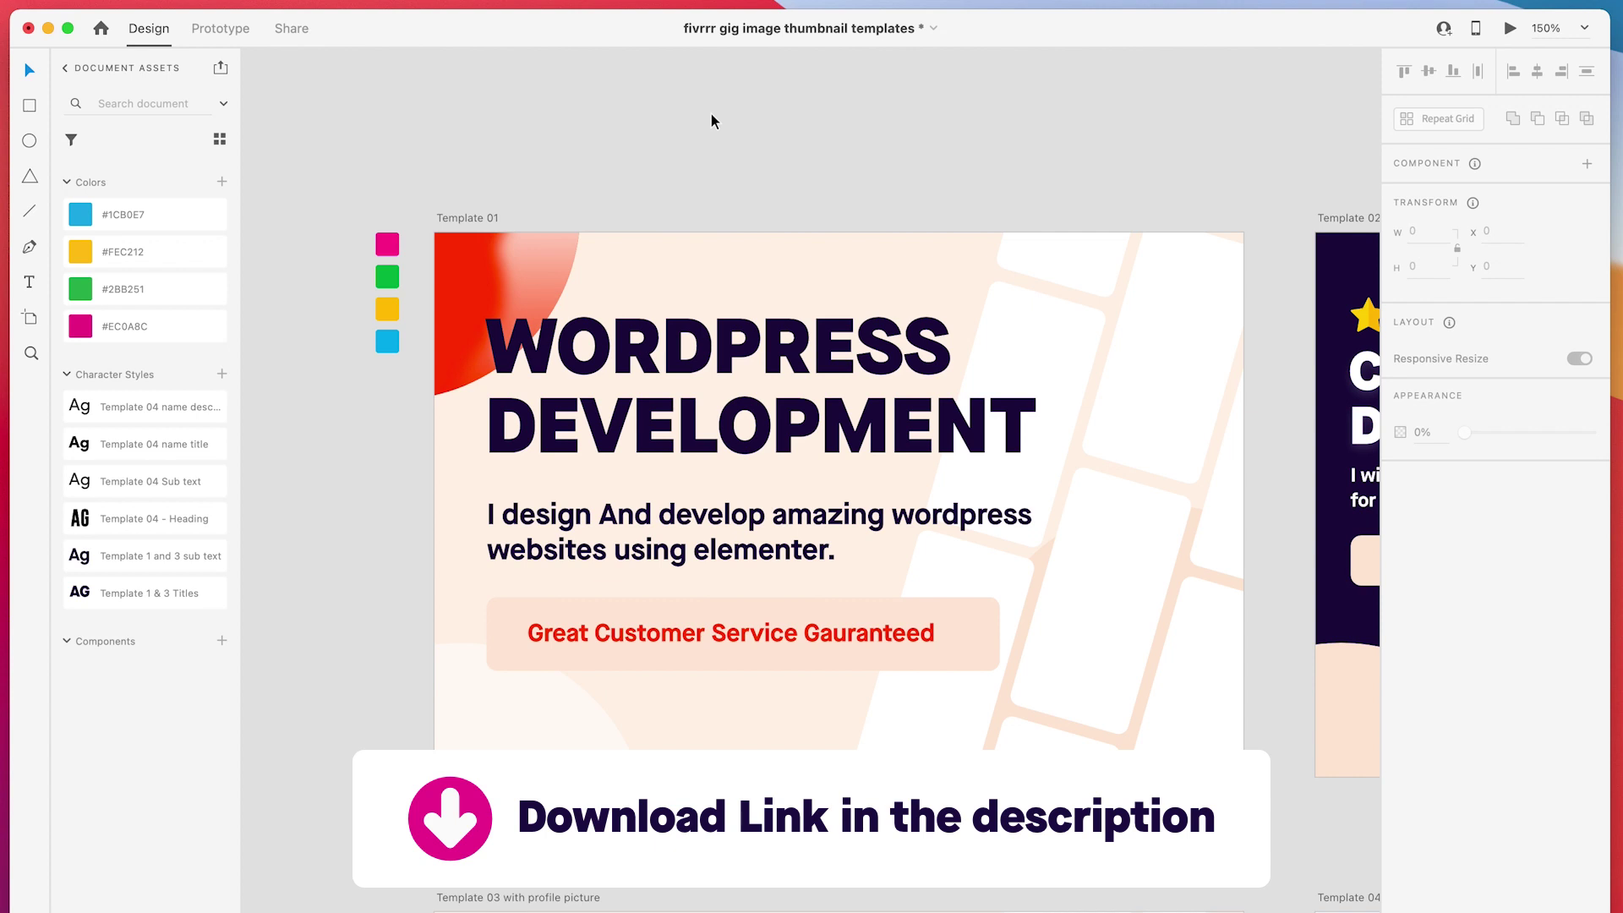
{"action": "left_click", "coordinate": [499, 256]}
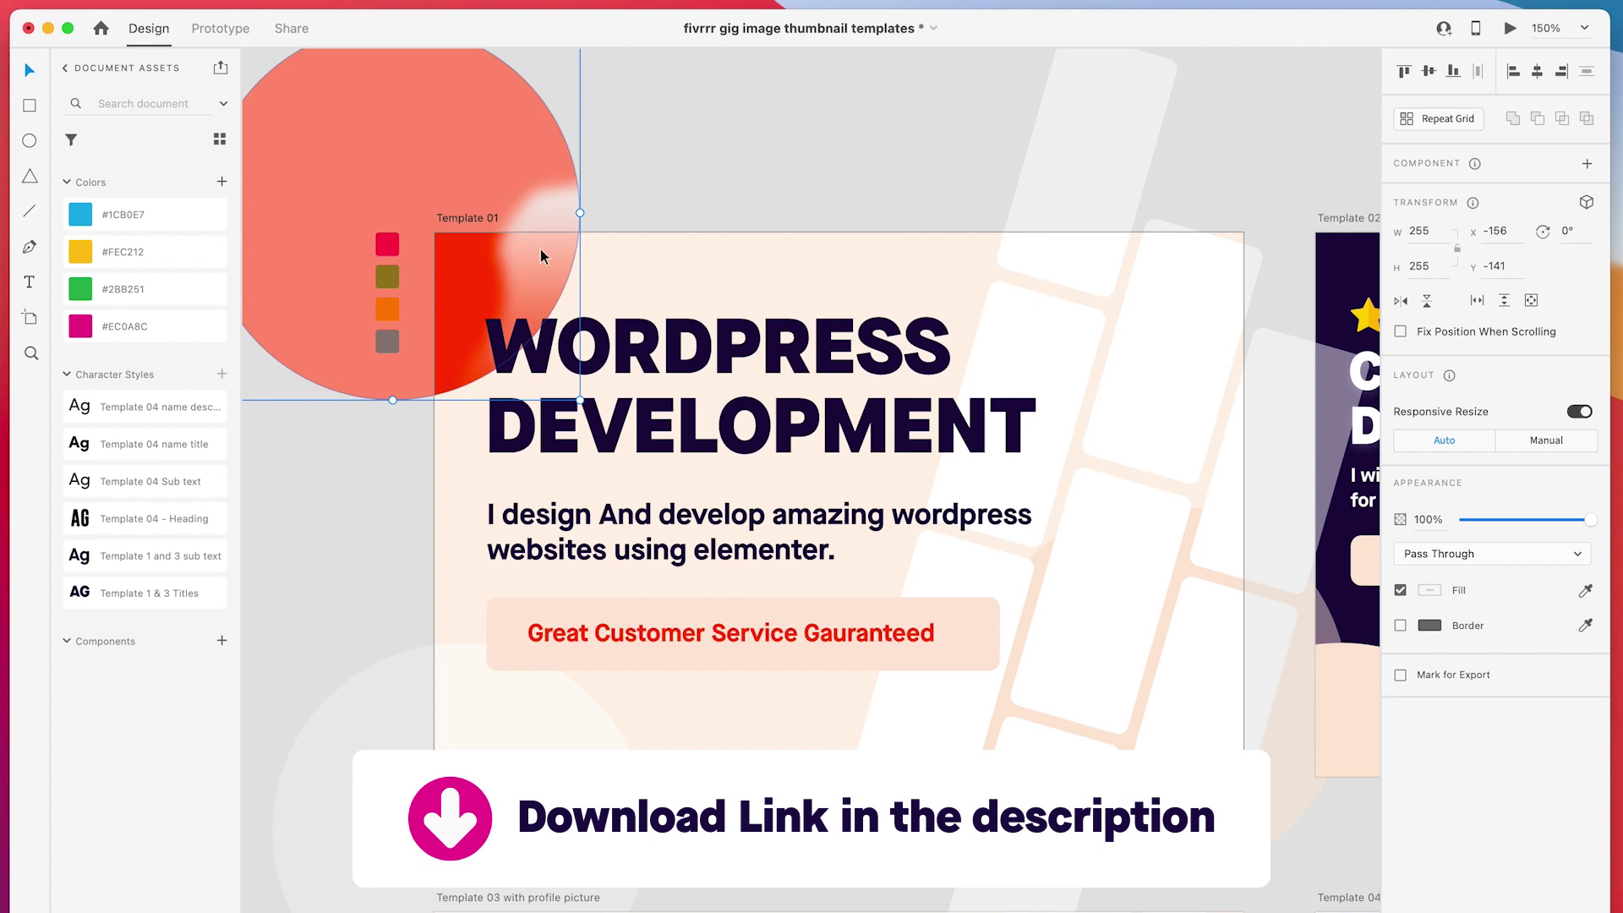
{"action": "left_click", "coordinate": [742, 171]}
{"action": "left_click", "coordinate": [502, 251]}
{"action": "left_click", "coordinate": [670, 167]}
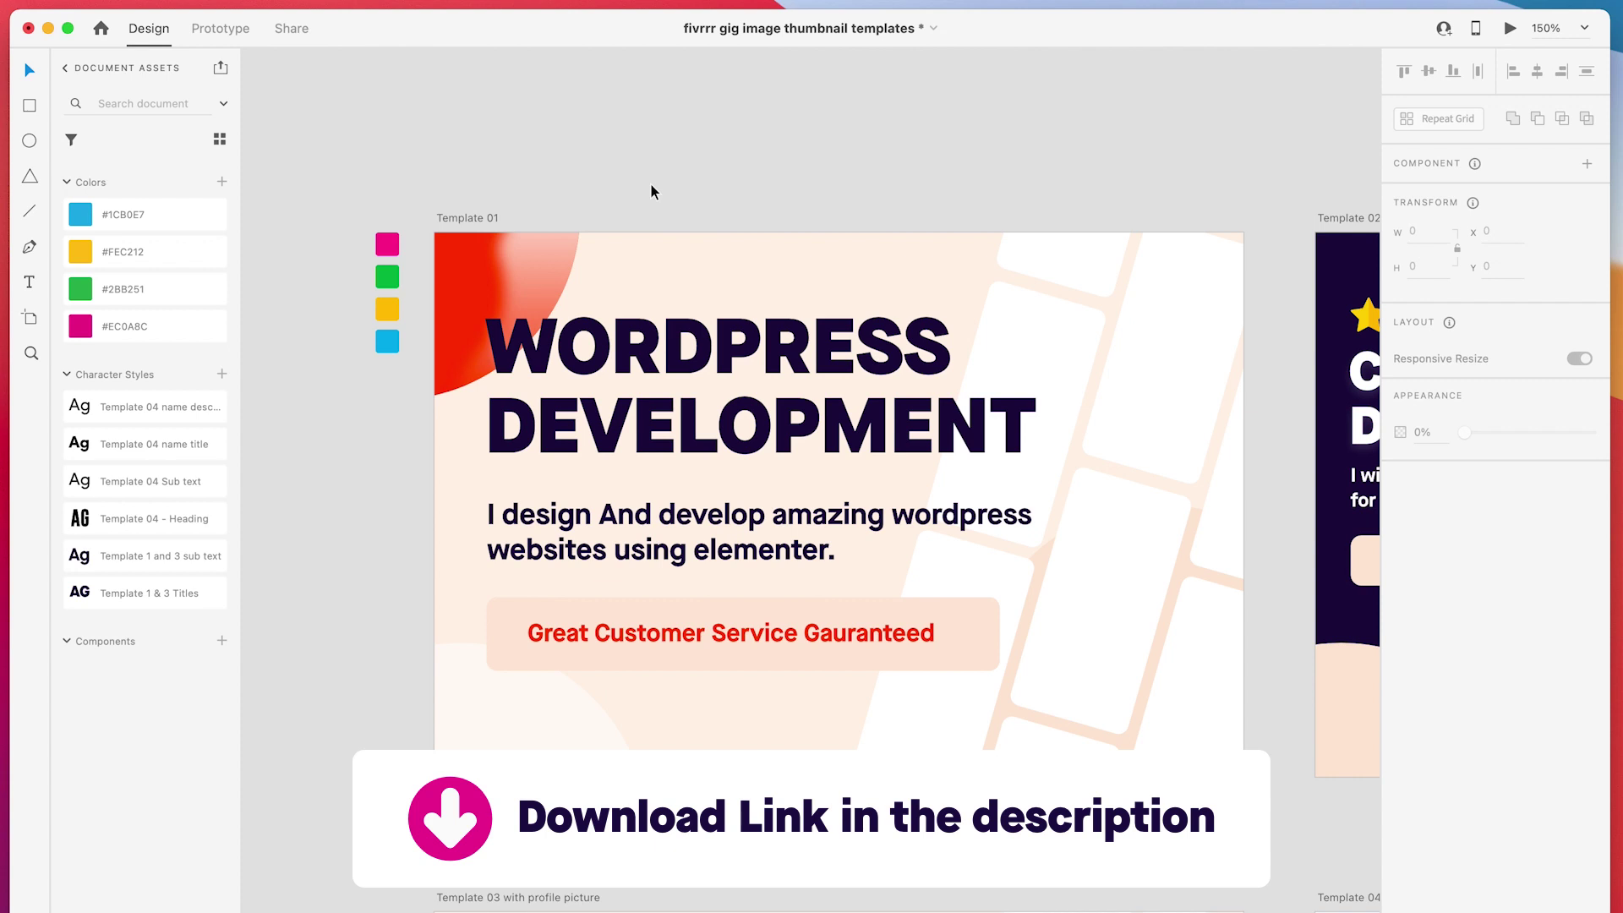
{"action": "left_click", "coordinate": [526, 265]}
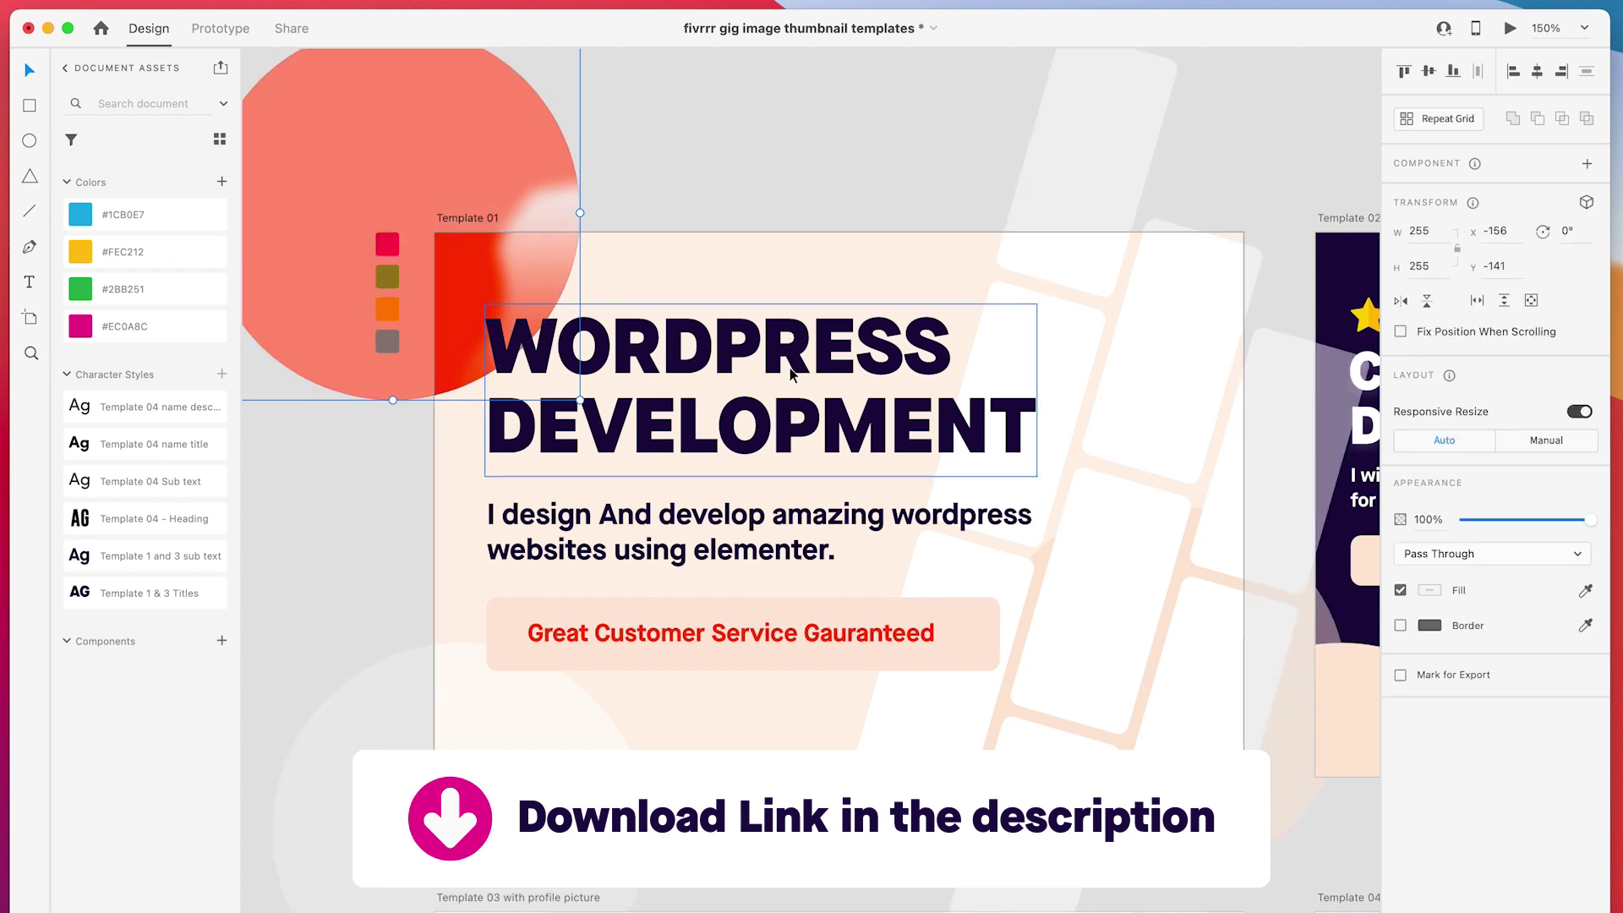
{"action": "left_click_drag", "start_coordinate": [1180, 385], "coordinate": [1106, 628]}
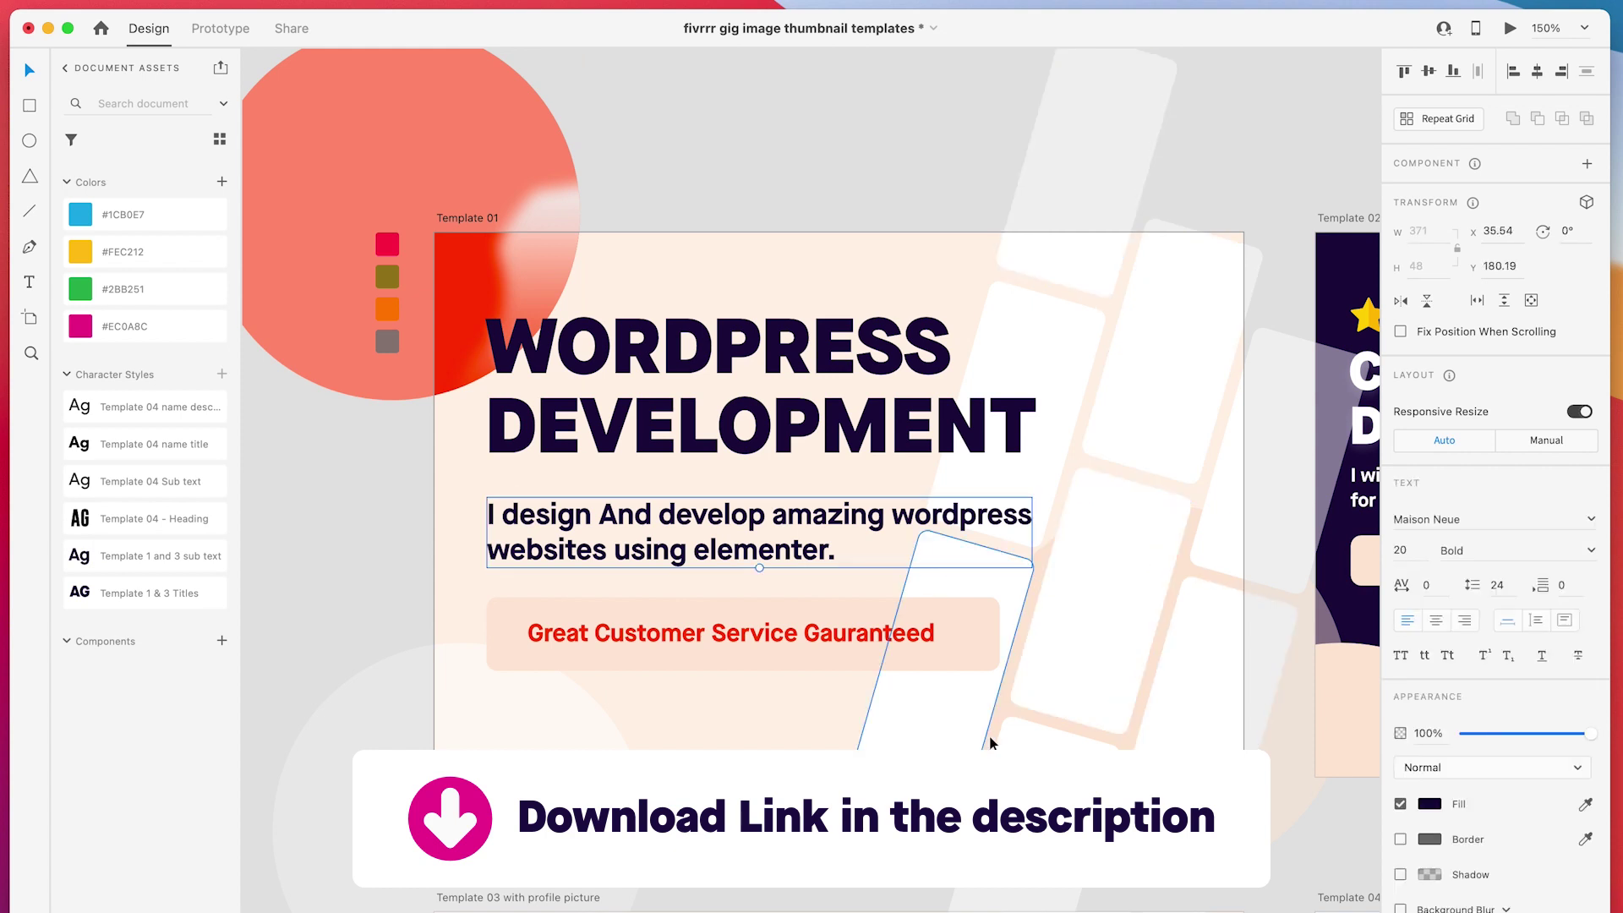
{"action": "left_click_drag", "start_coordinate": [1143, 692], "coordinate": [1227, 535]}
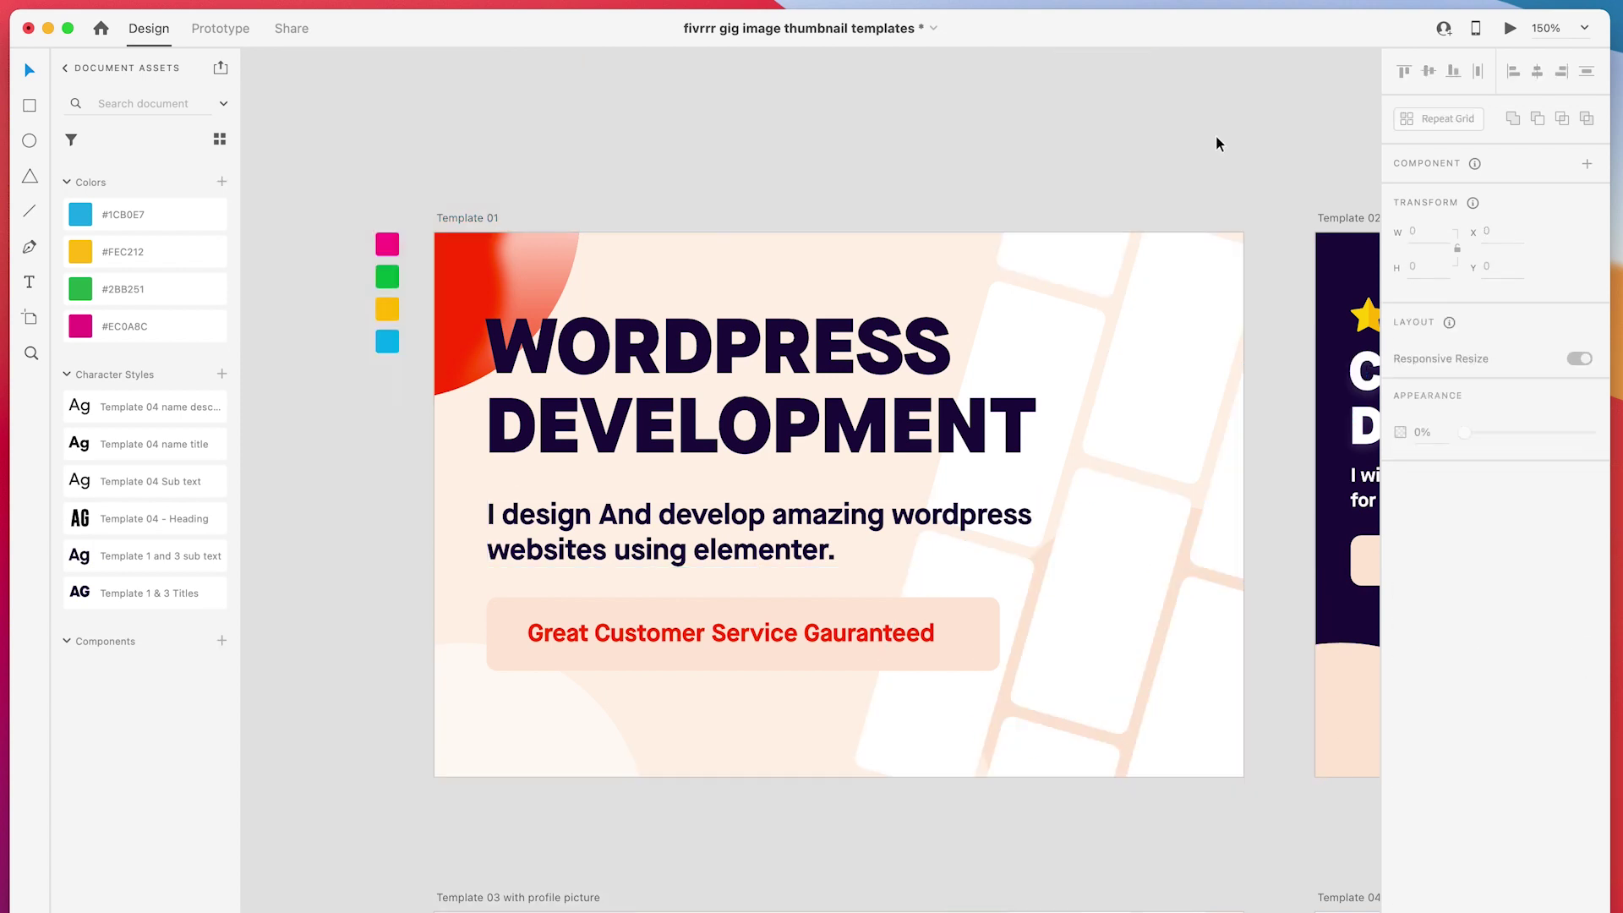
{"action": "scroll", "coordinate": [1158, 182], "scroll_direction": "right", "scroll_amount": 4}
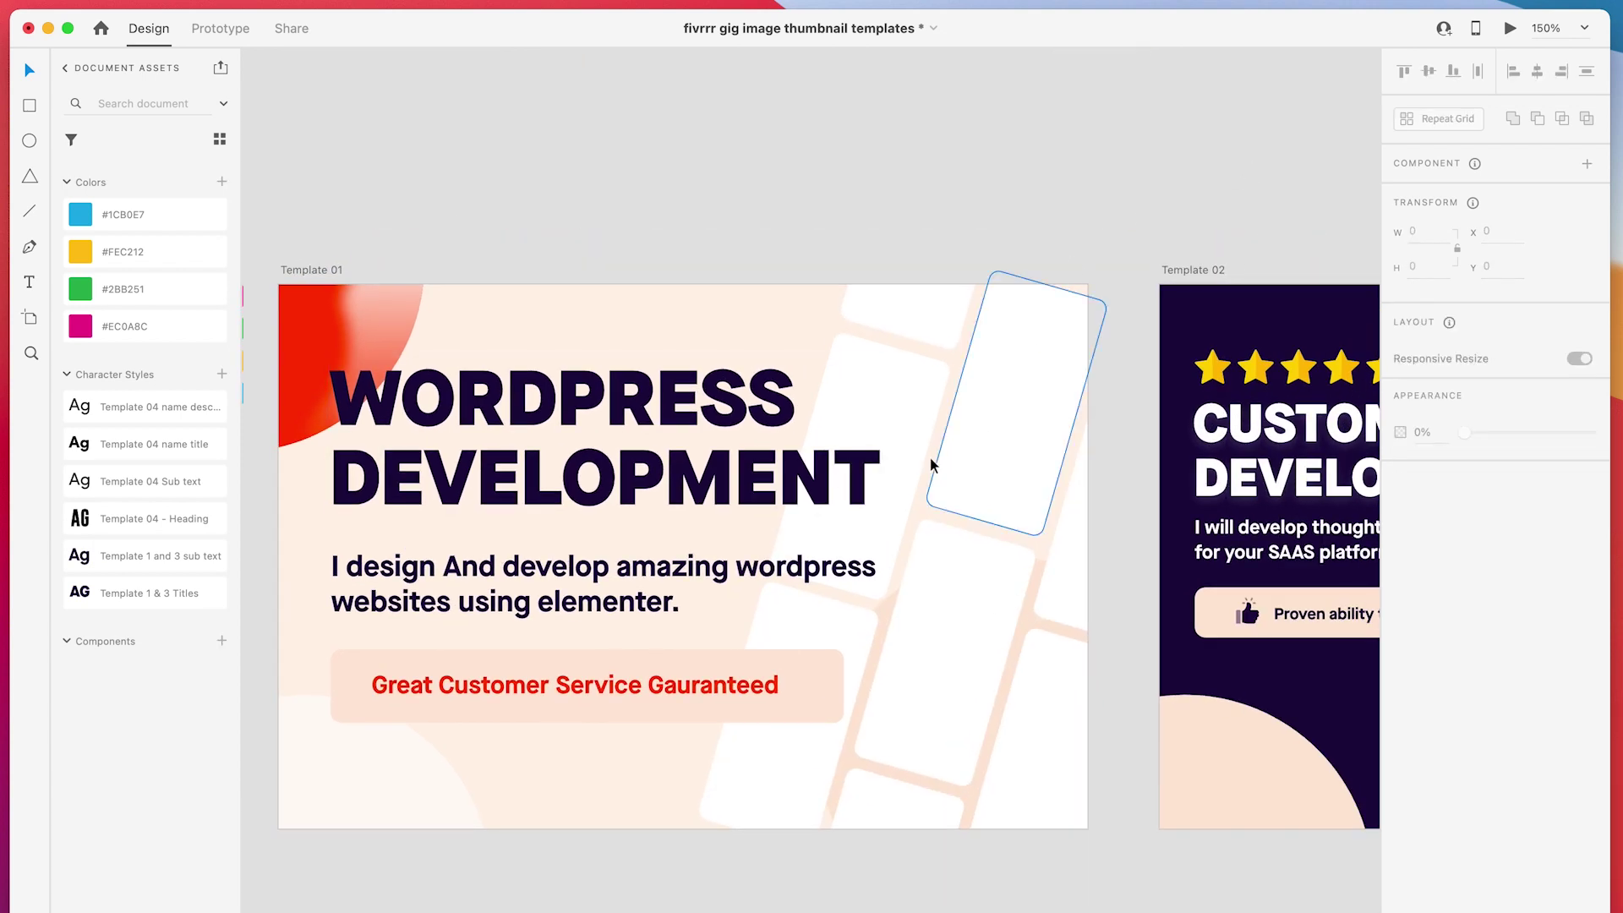
{"action": "left_click", "coordinate": [547, 604]}
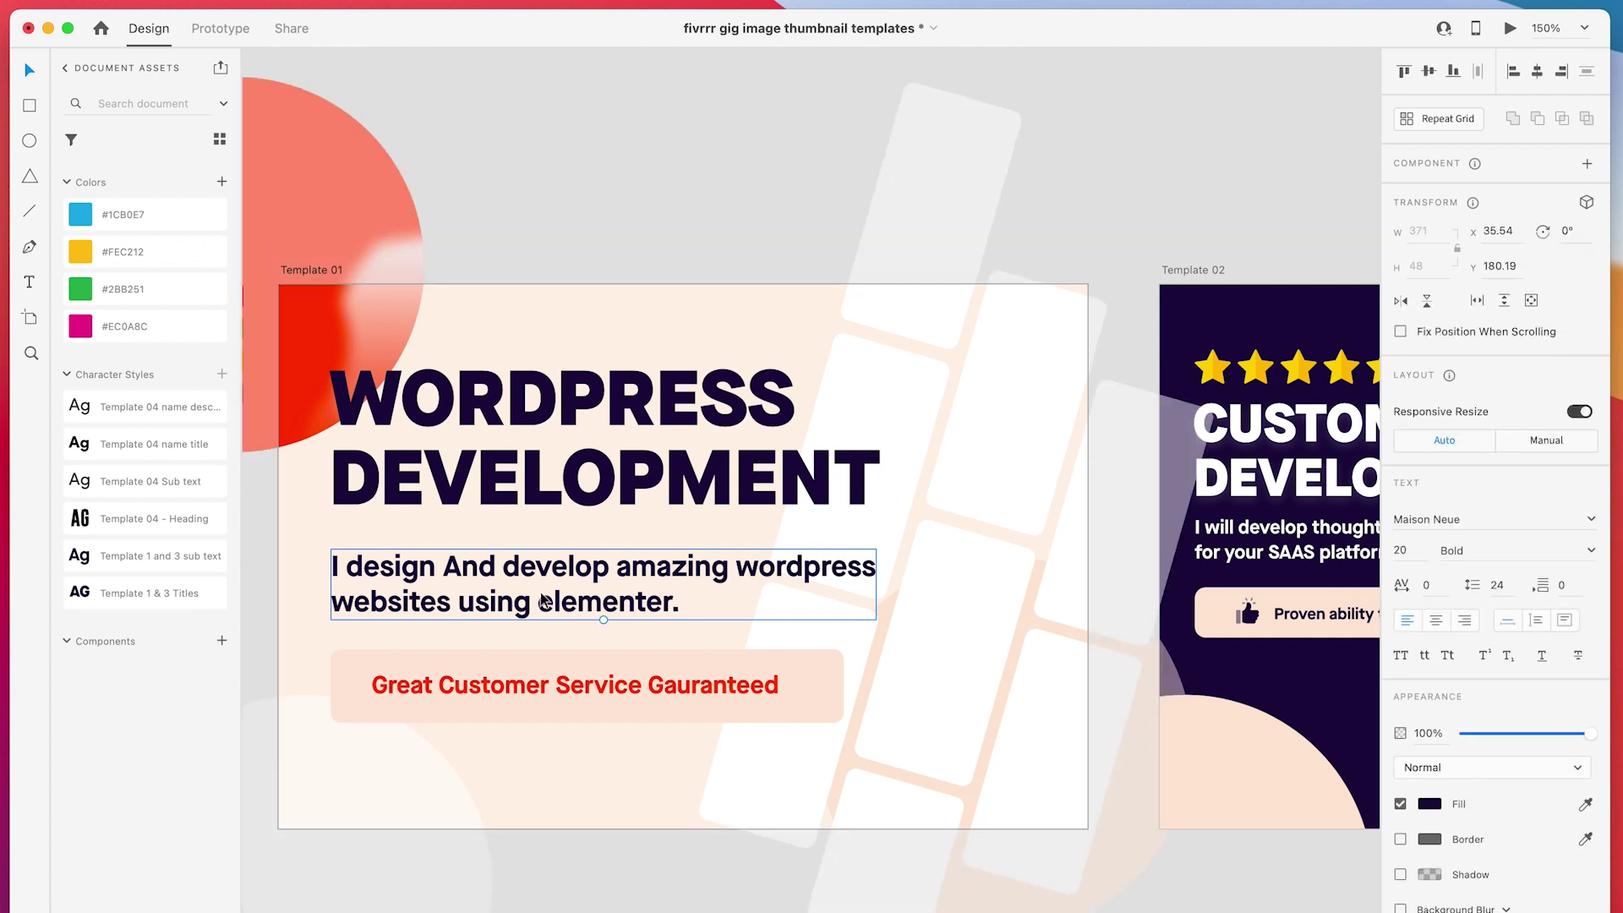
{"action": "left_click", "coordinate": [600, 683]}
{"action": "left_click", "coordinate": [696, 228]}
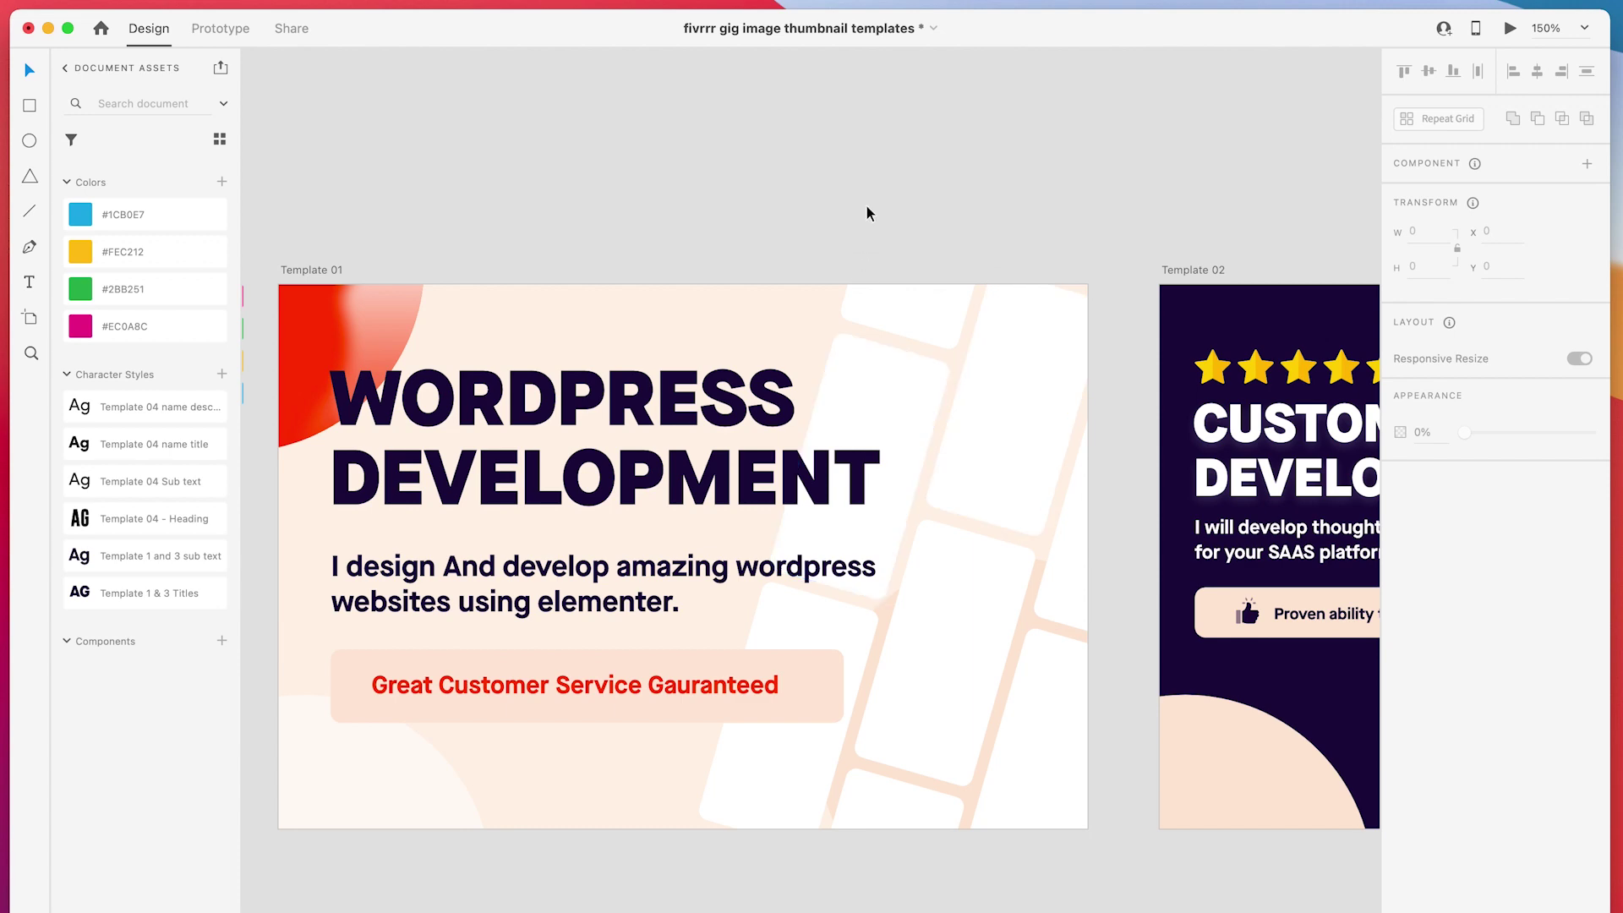
{"action": "scroll", "coordinate": [511, 232], "scroll_direction": "right", "scroll_amount": 10}
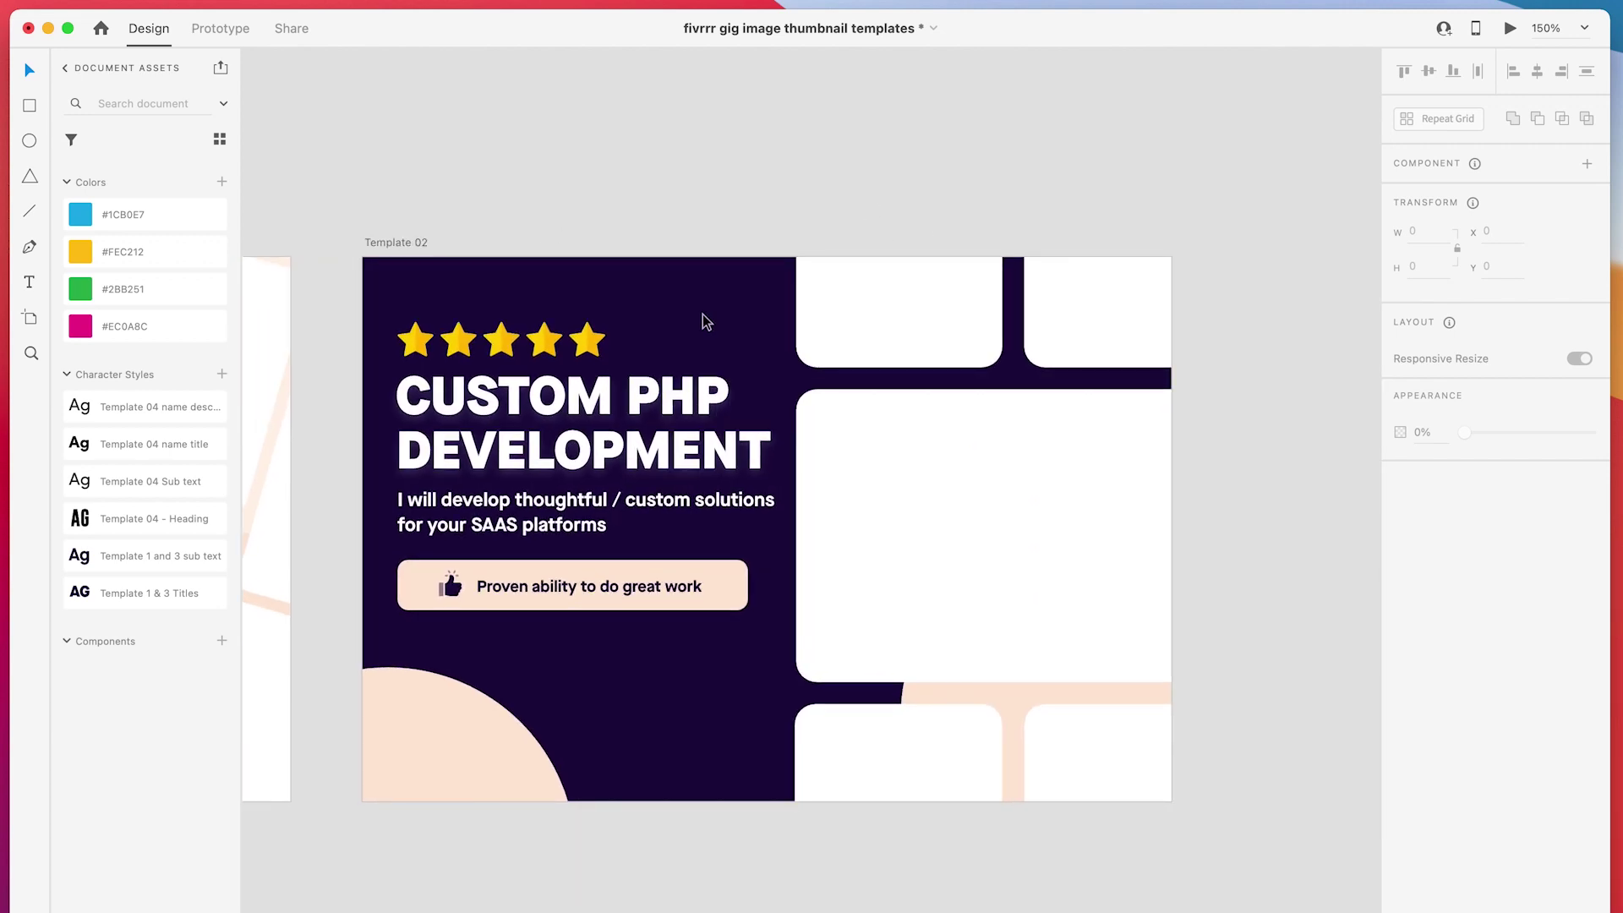
{"action": "left_click", "coordinate": [576, 350]}
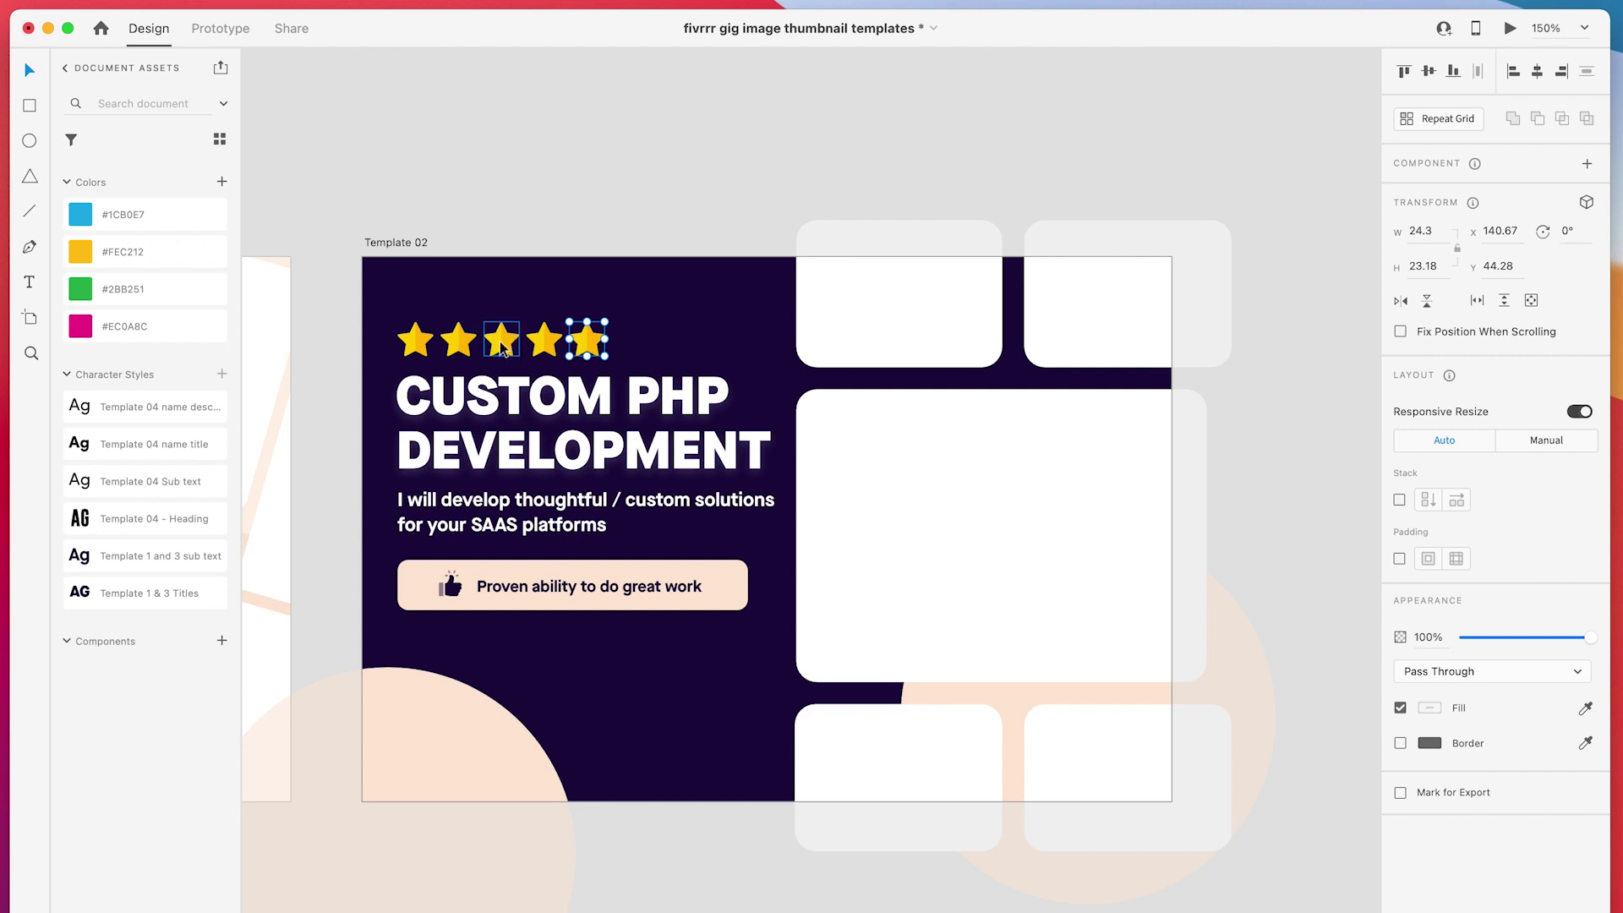
{"action": "left_click", "coordinate": [553, 203]}
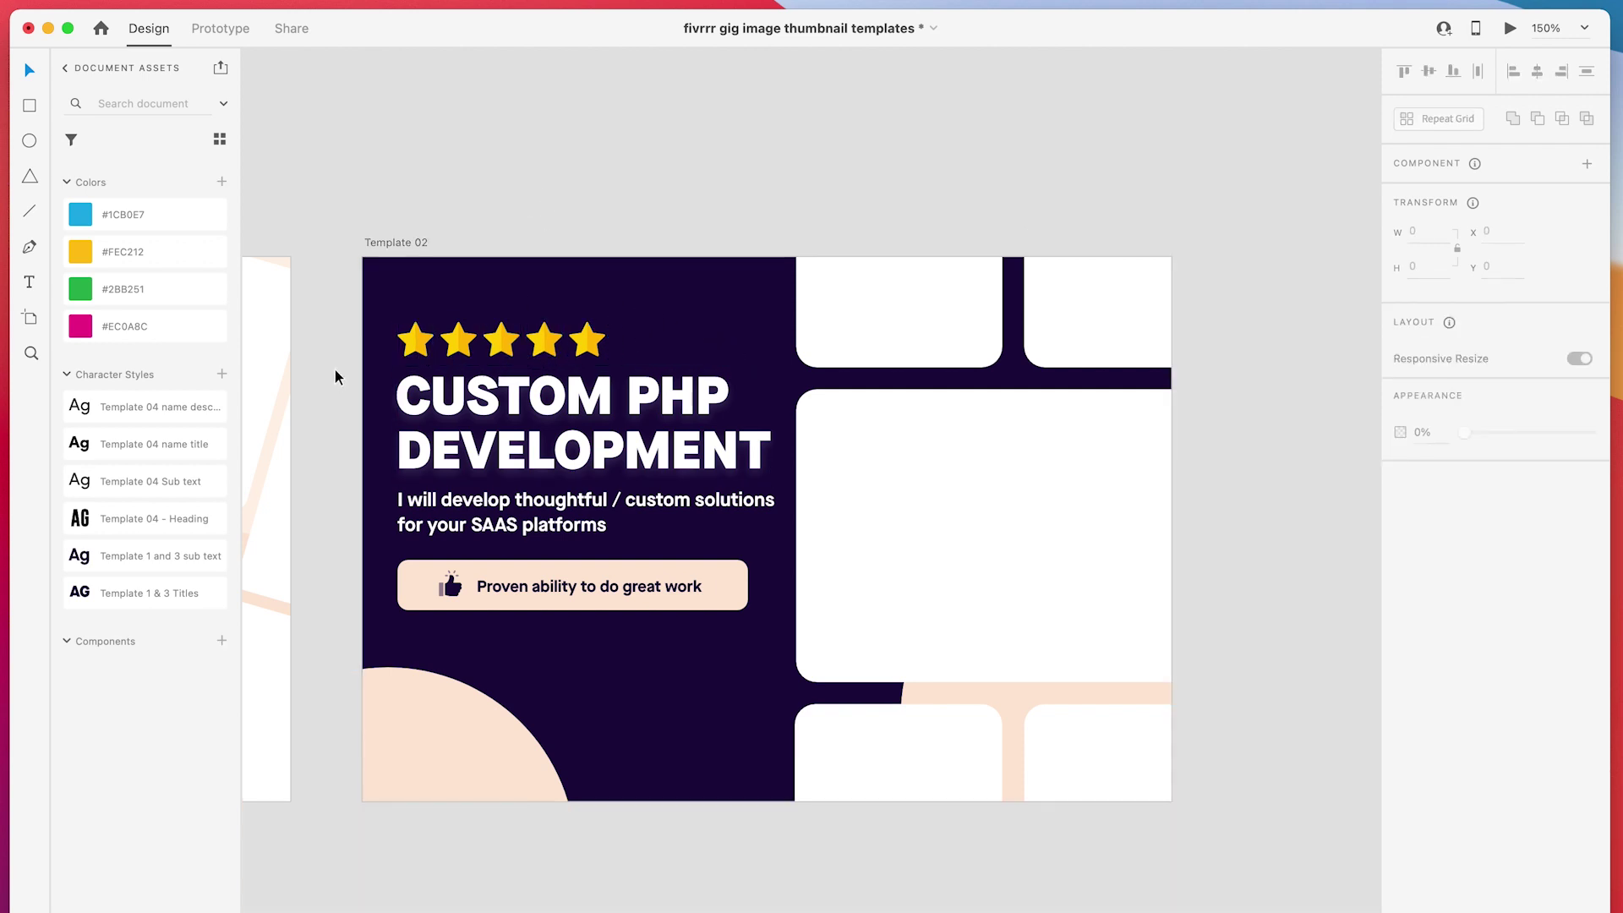
{"action": "left_click", "coordinate": [516, 424]}
{"action": "left_click", "coordinate": [541, 495]}
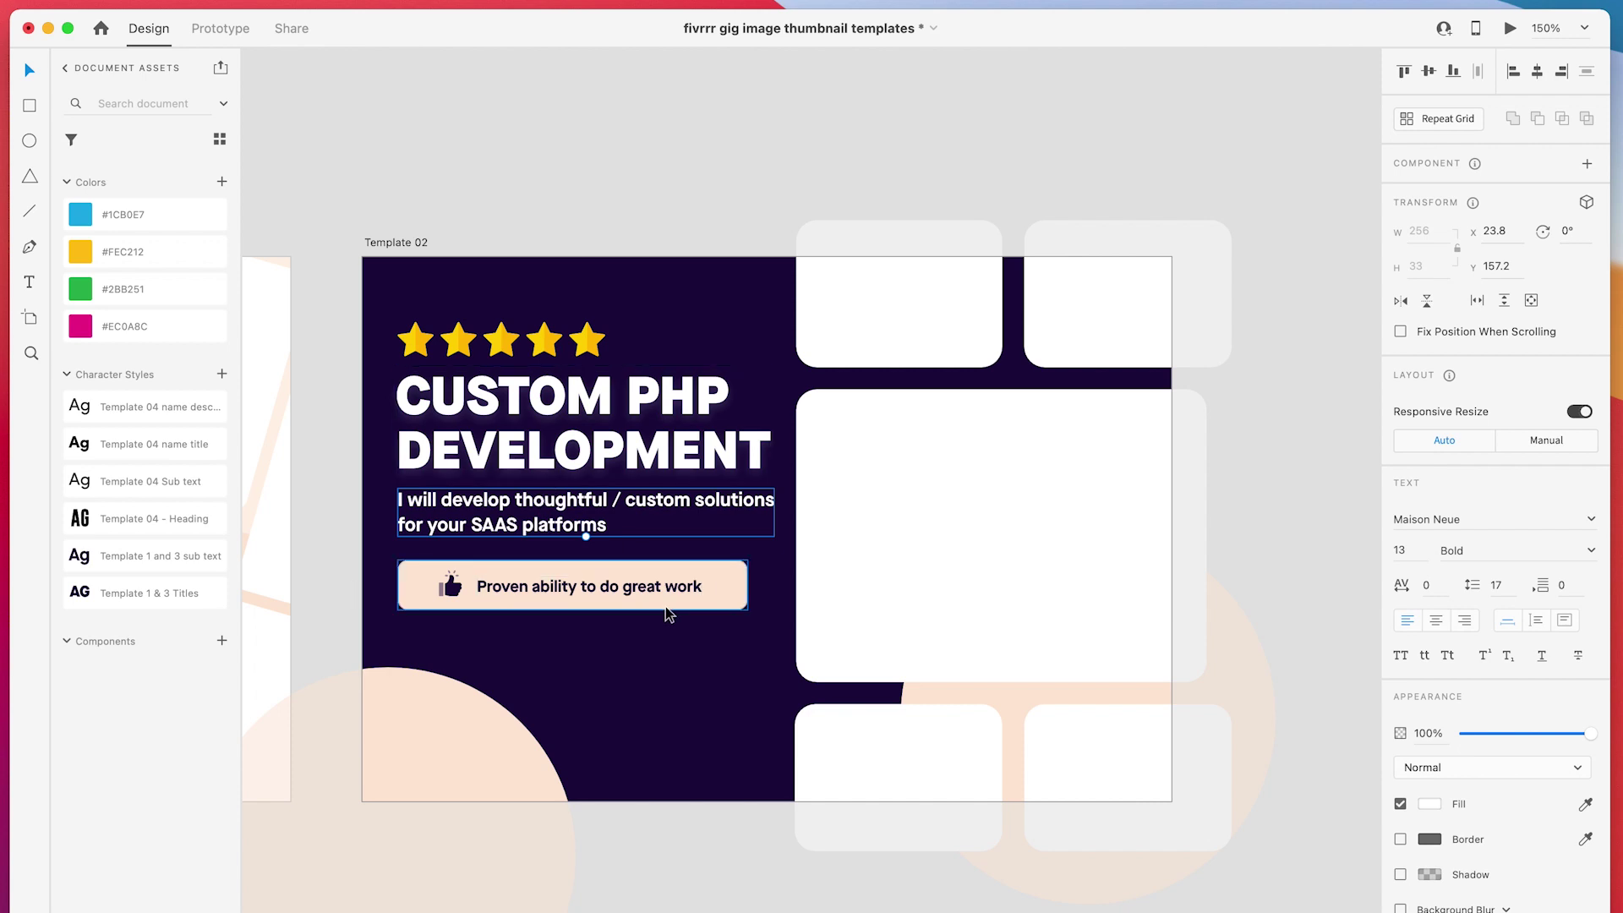
{"action": "left_click", "coordinate": [613, 590]}
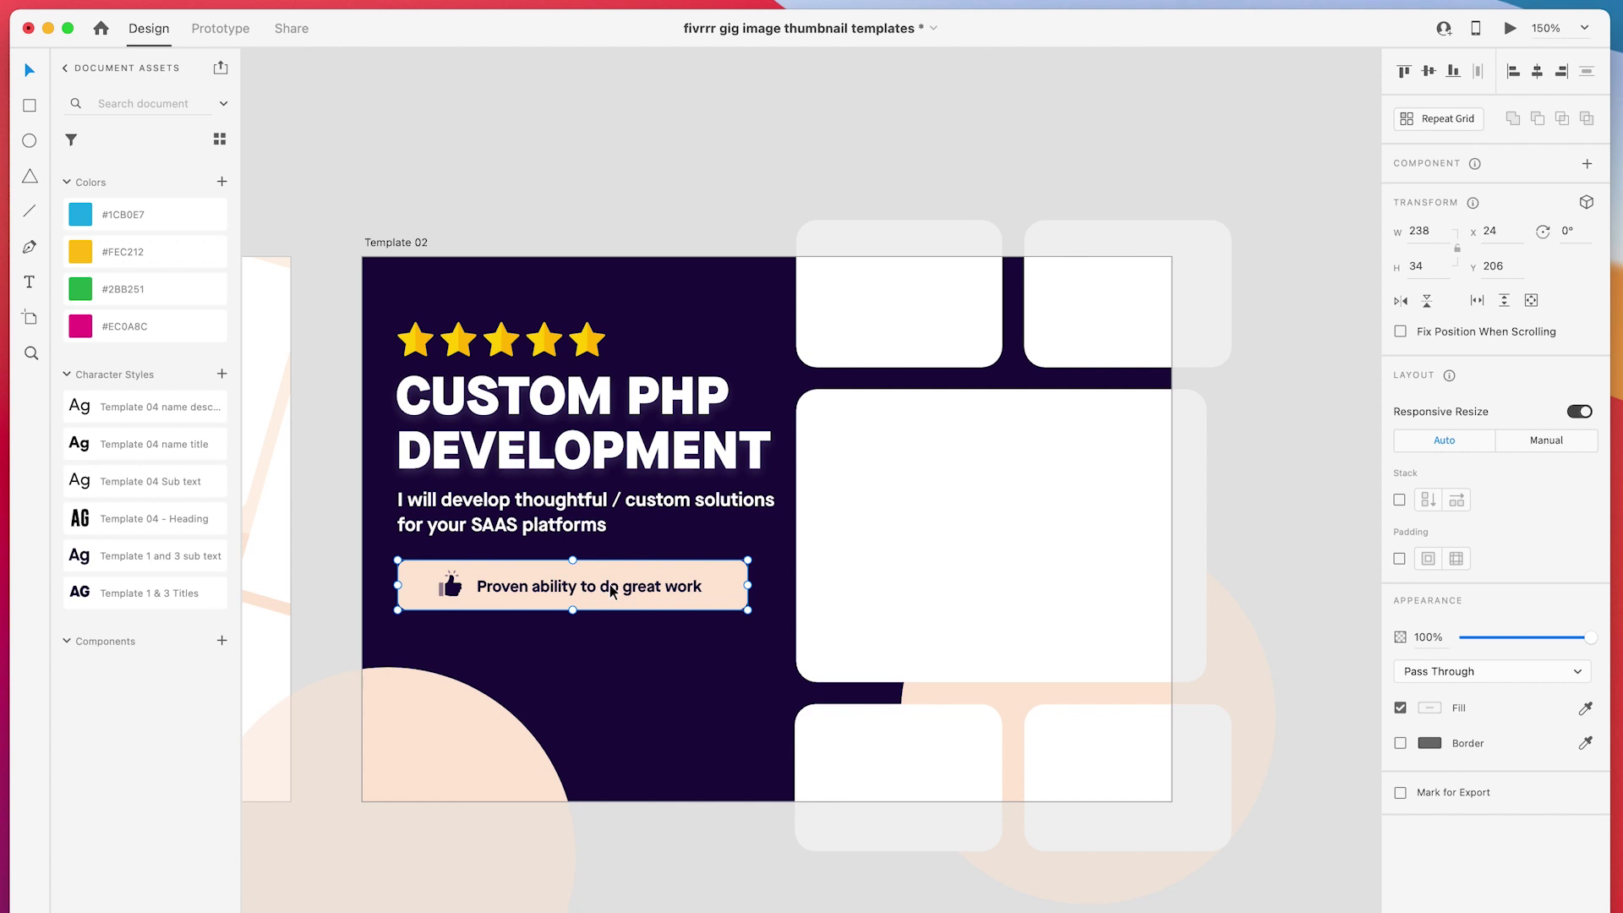
{"action": "left_click", "coordinate": [917, 474]}
{"action": "left_click", "coordinate": [917, 243]}
{"action": "left_click", "coordinate": [993, 580]}
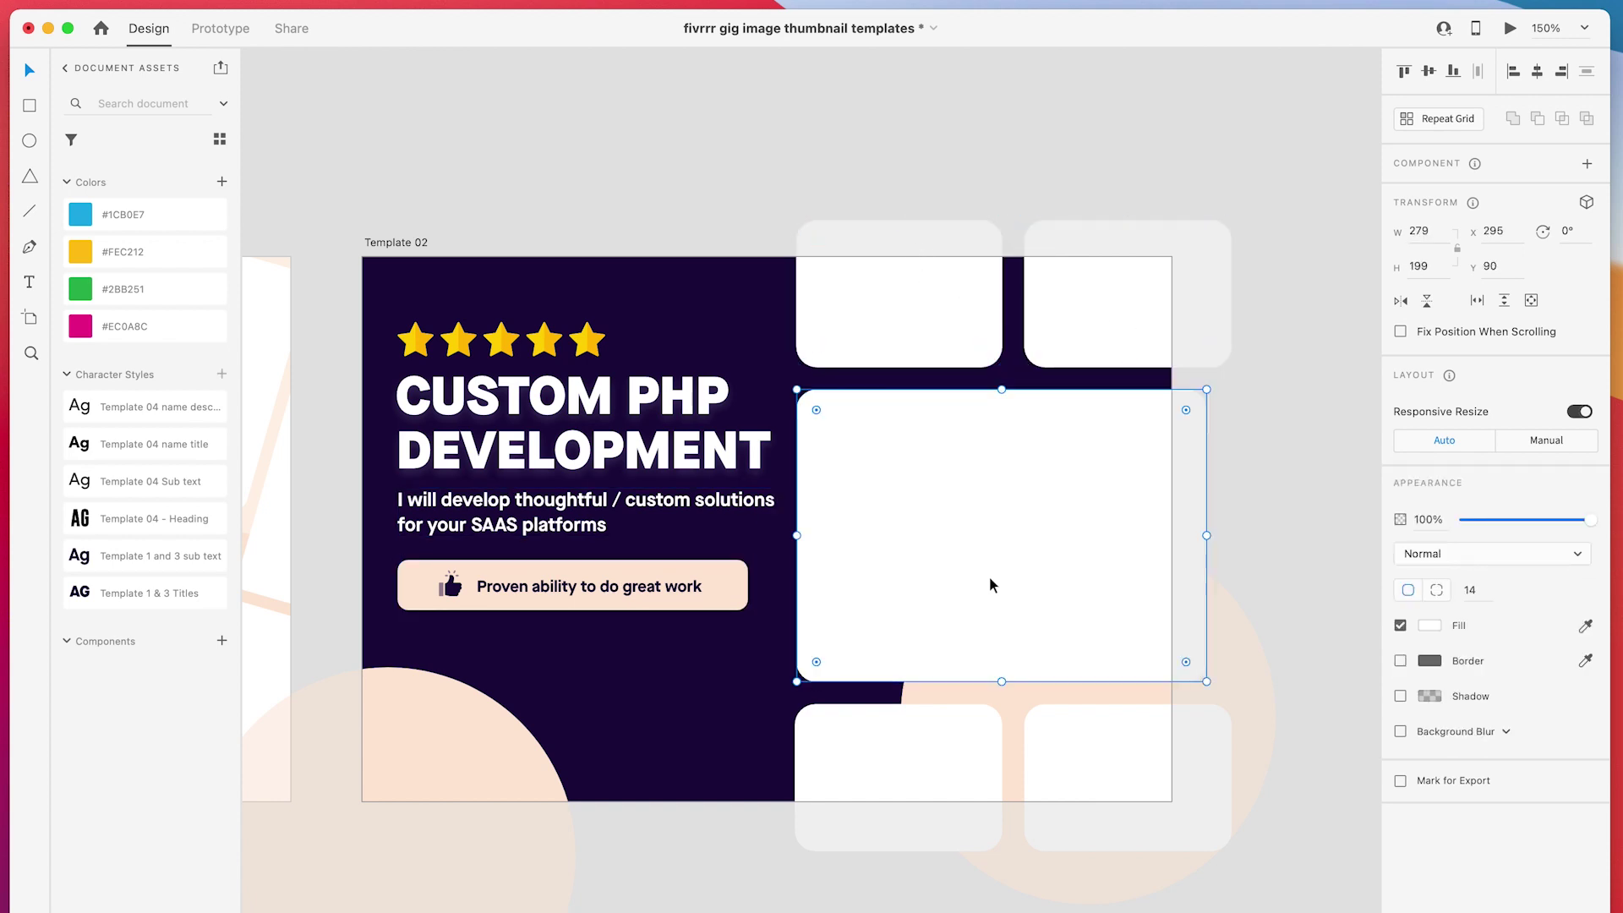
{"action": "left_click", "coordinate": [880, 826]}
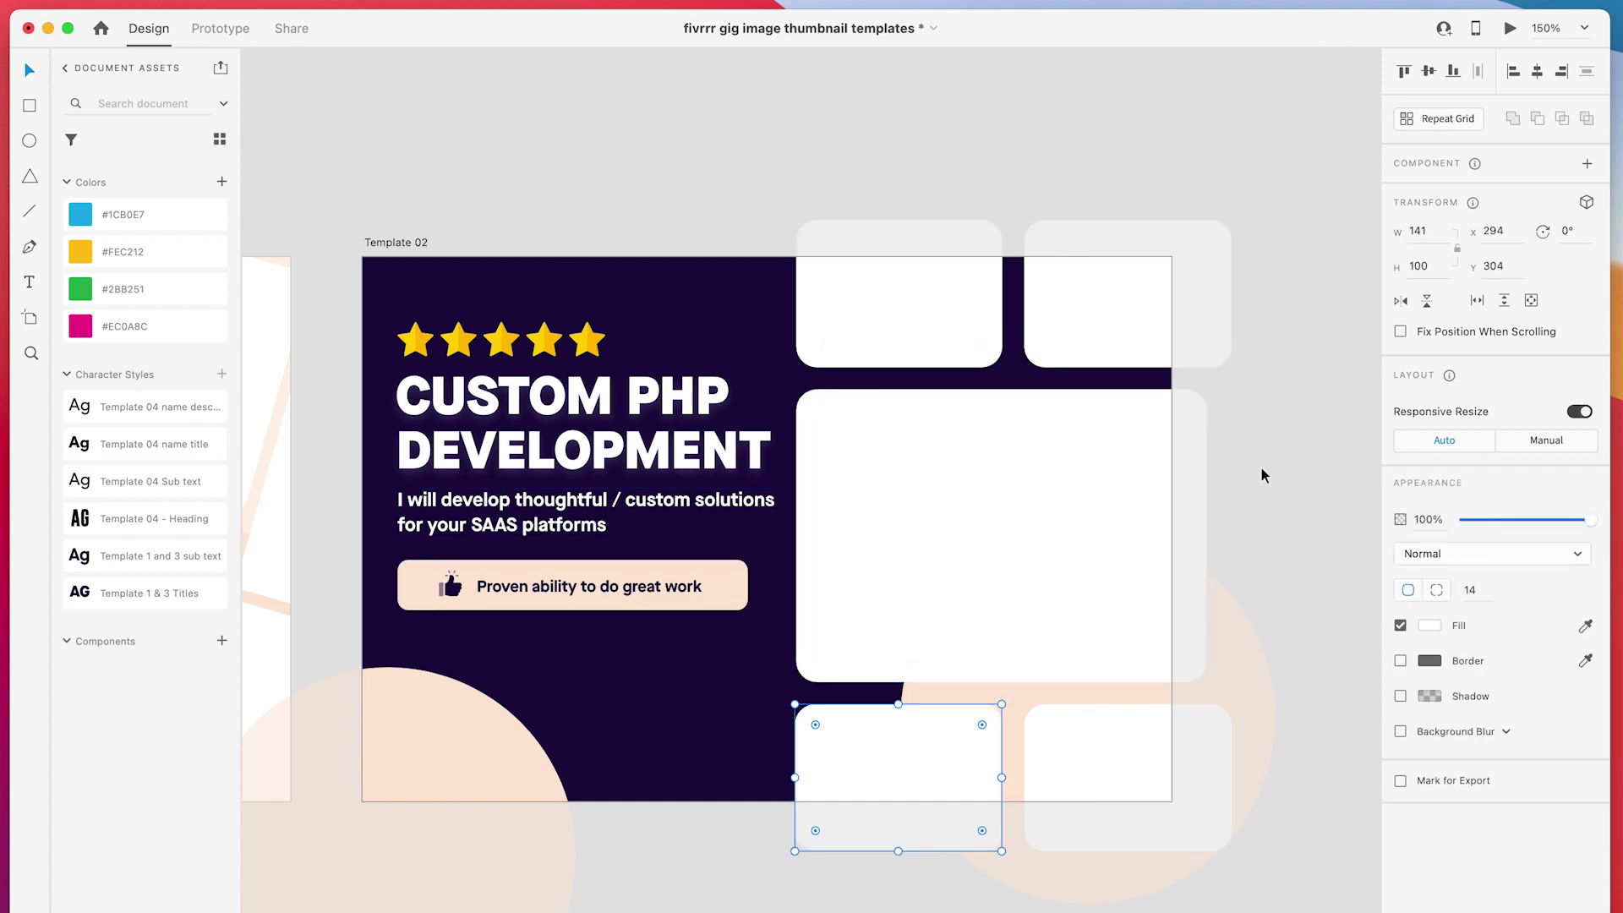
{"action": "left_click", "coordinate": [875, 518]}
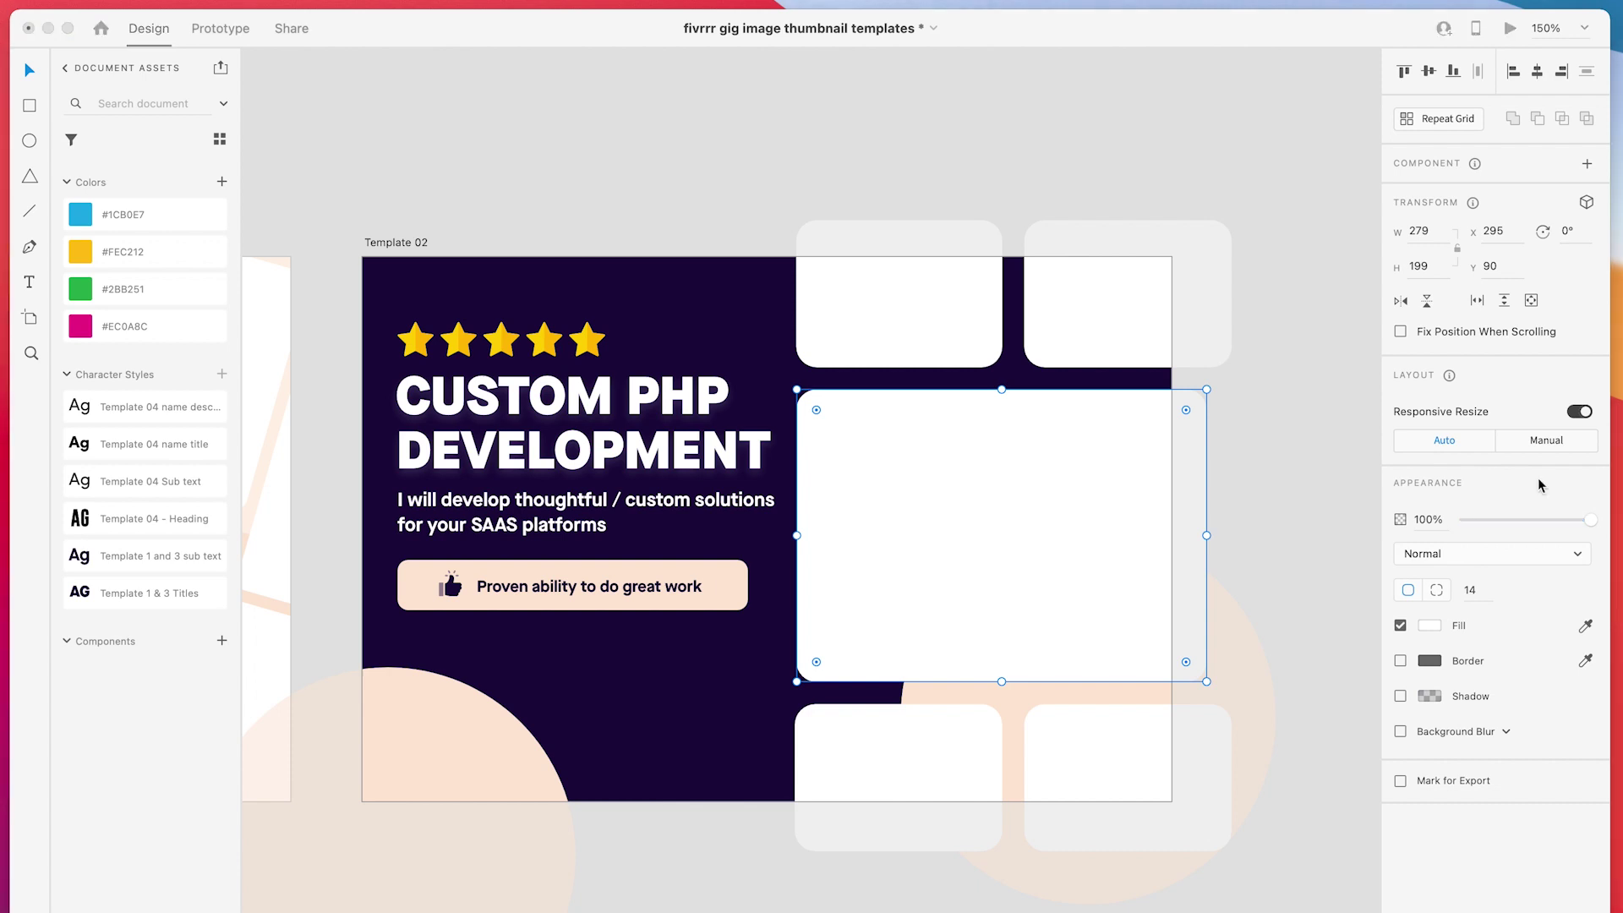
{"action": "scroll", "coordinate": [1022, 181], "scroll_direction": "left", "scroll_amount": 10}
{"action": "left_click", "coordinate": [676, 378]}
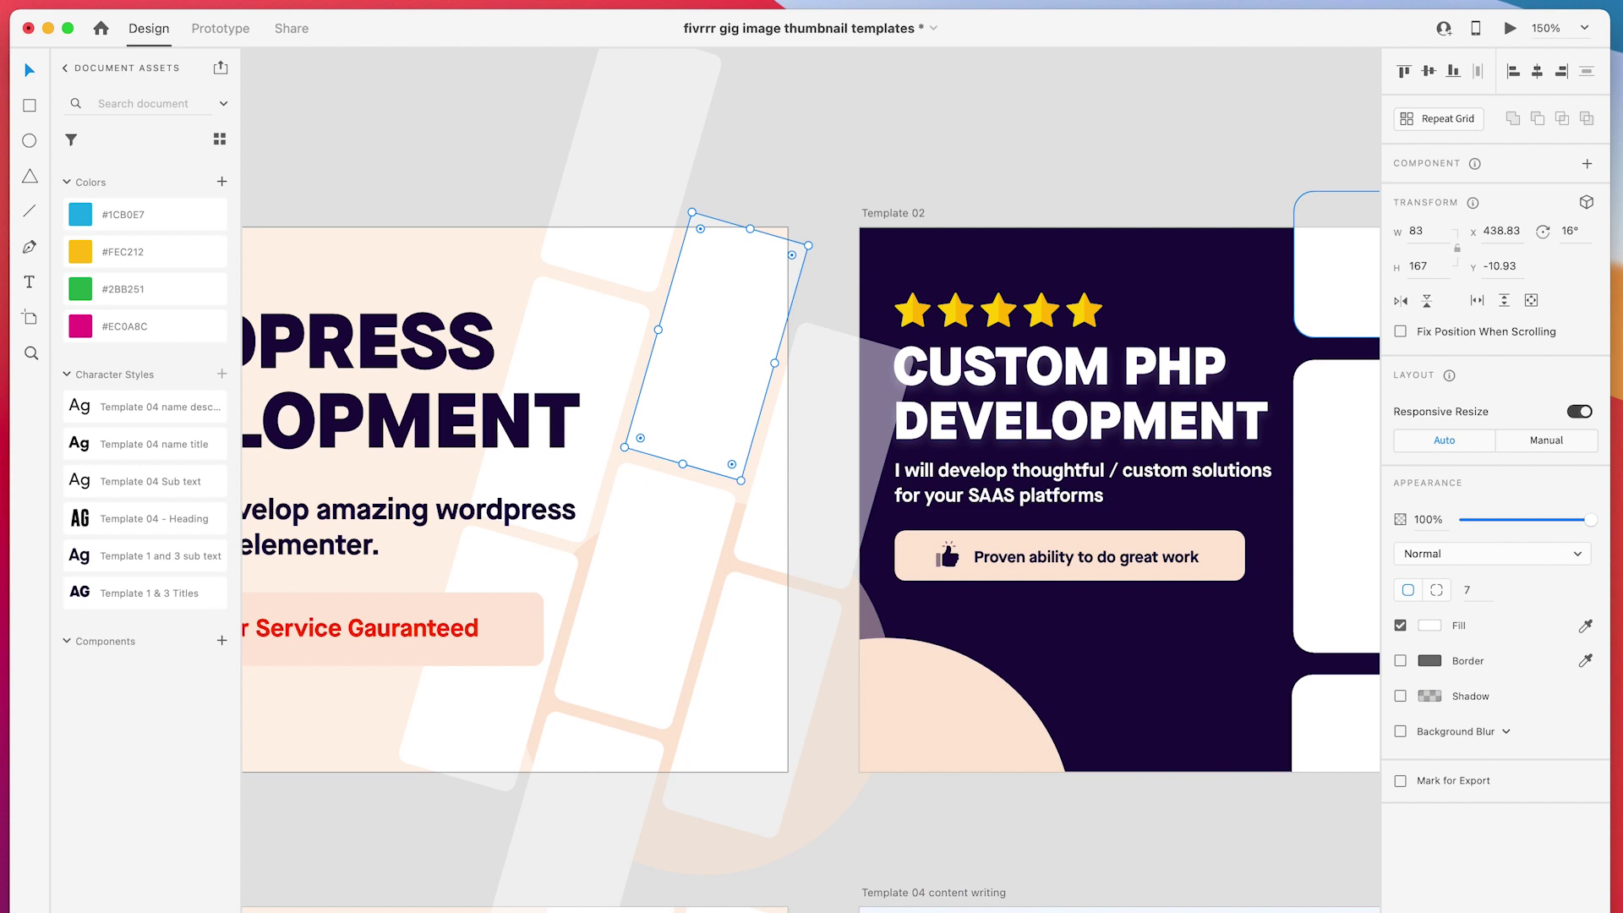
{"action": "left_click_drag", "start_coordinate": [1335, 262], "coordinate": [724, 351]}
{"action": "double_click", "coordinate": [682, 366]}
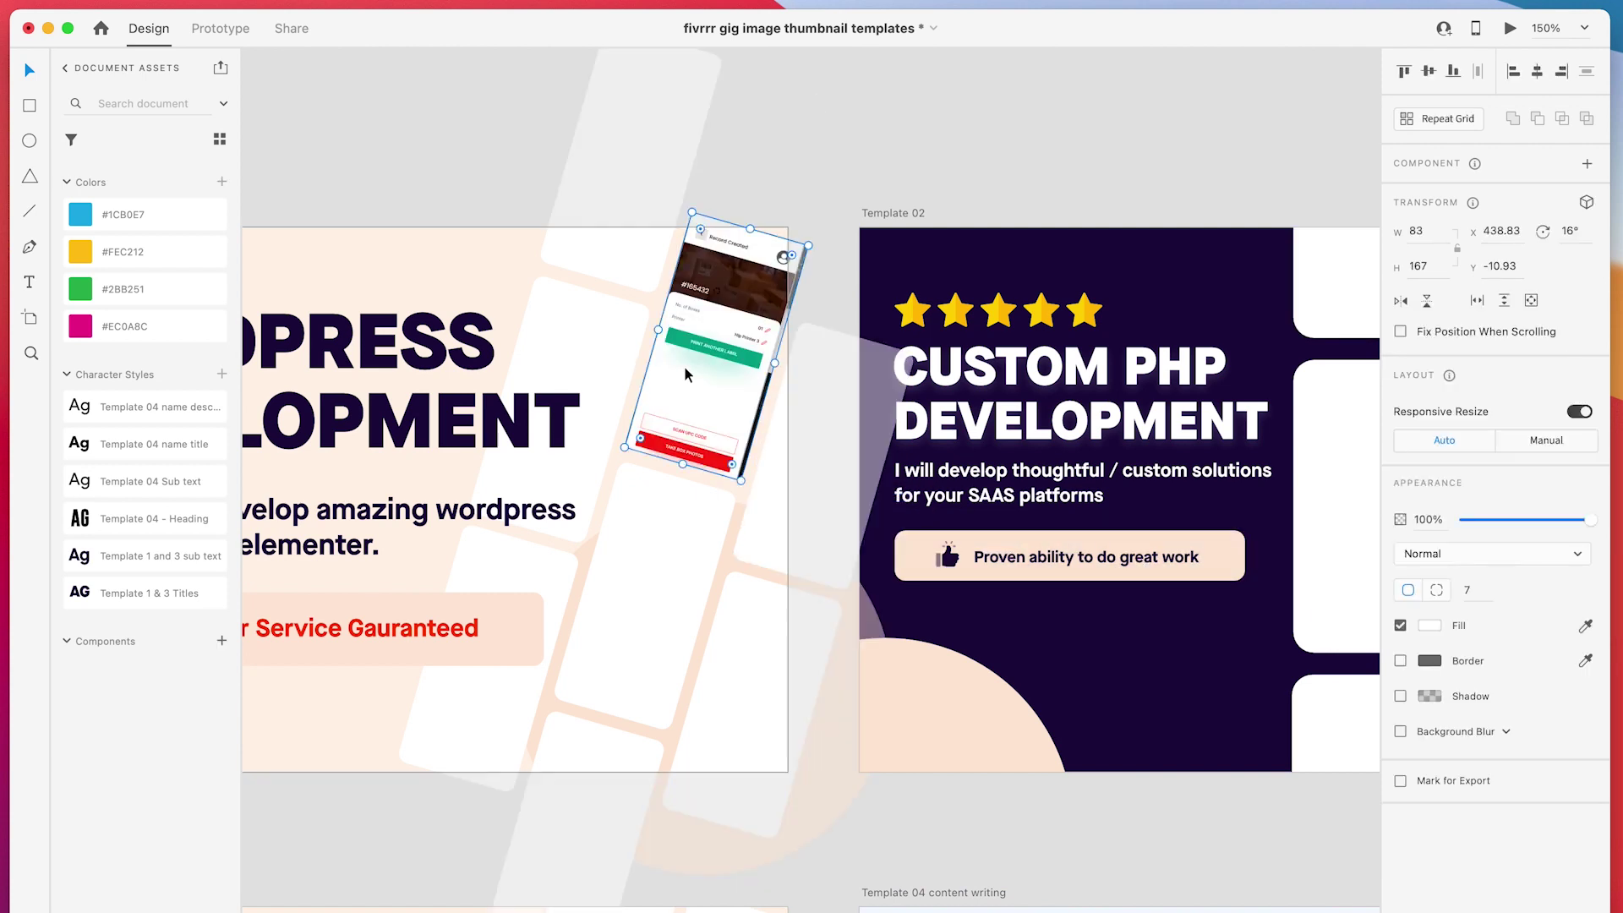
{"action": "left_click", "coordinate": [799, 160]}
{"action": "double_click", "coordinate": [715, 358]}
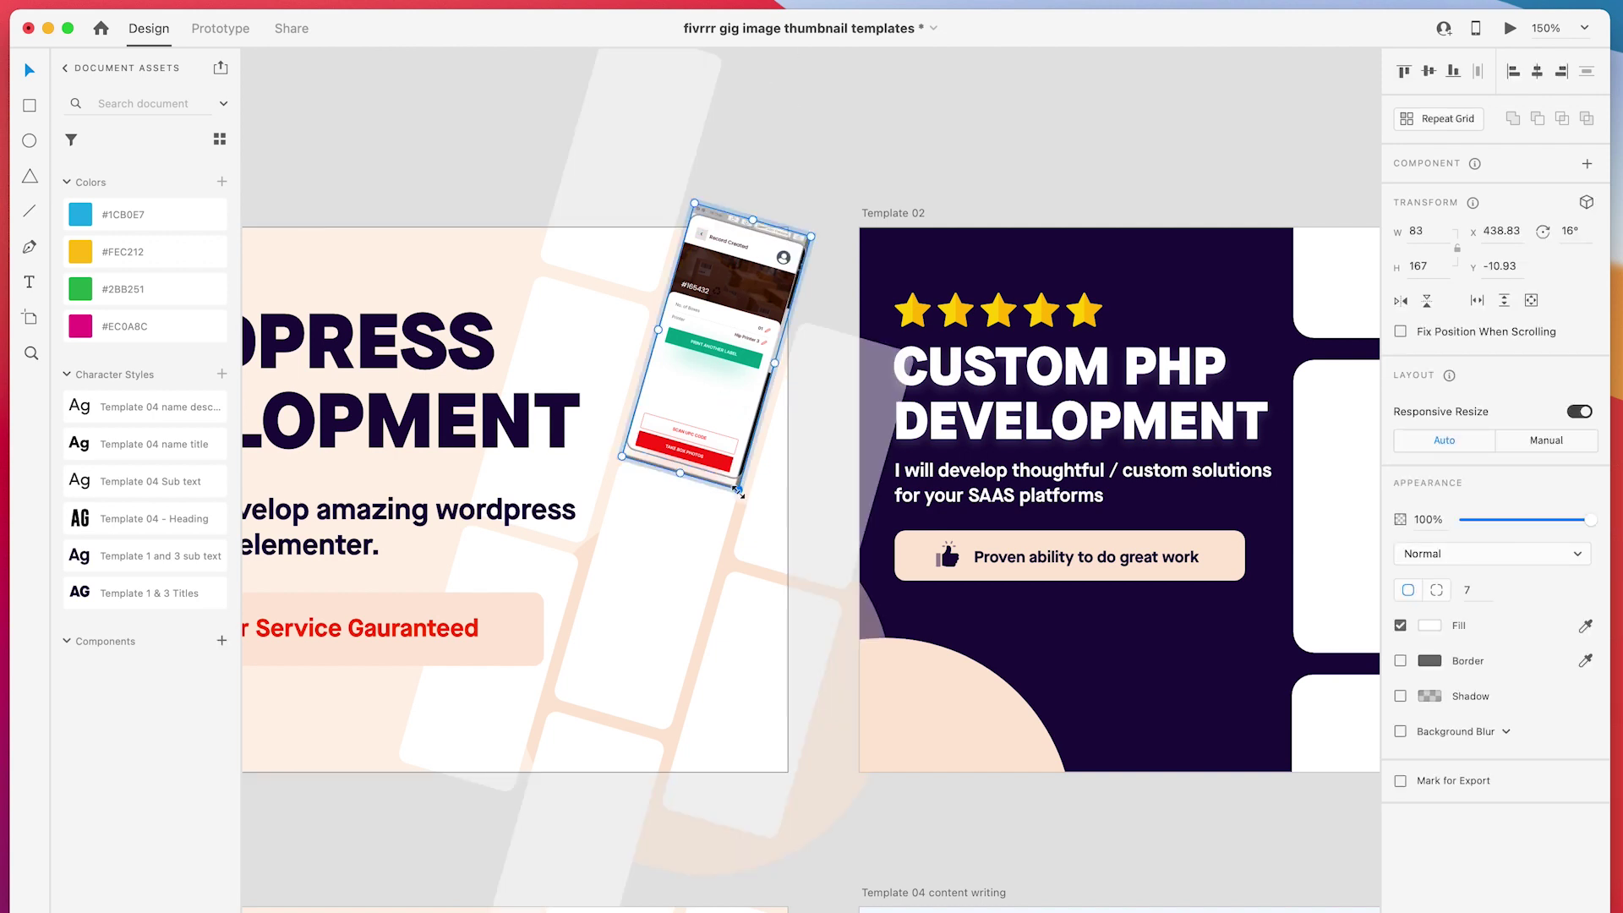
{"action": "left_click_drag", "start_coordinate": [737, 491], "coordinate": [748, 543]}
{"action": "key", "text": "Escape"}
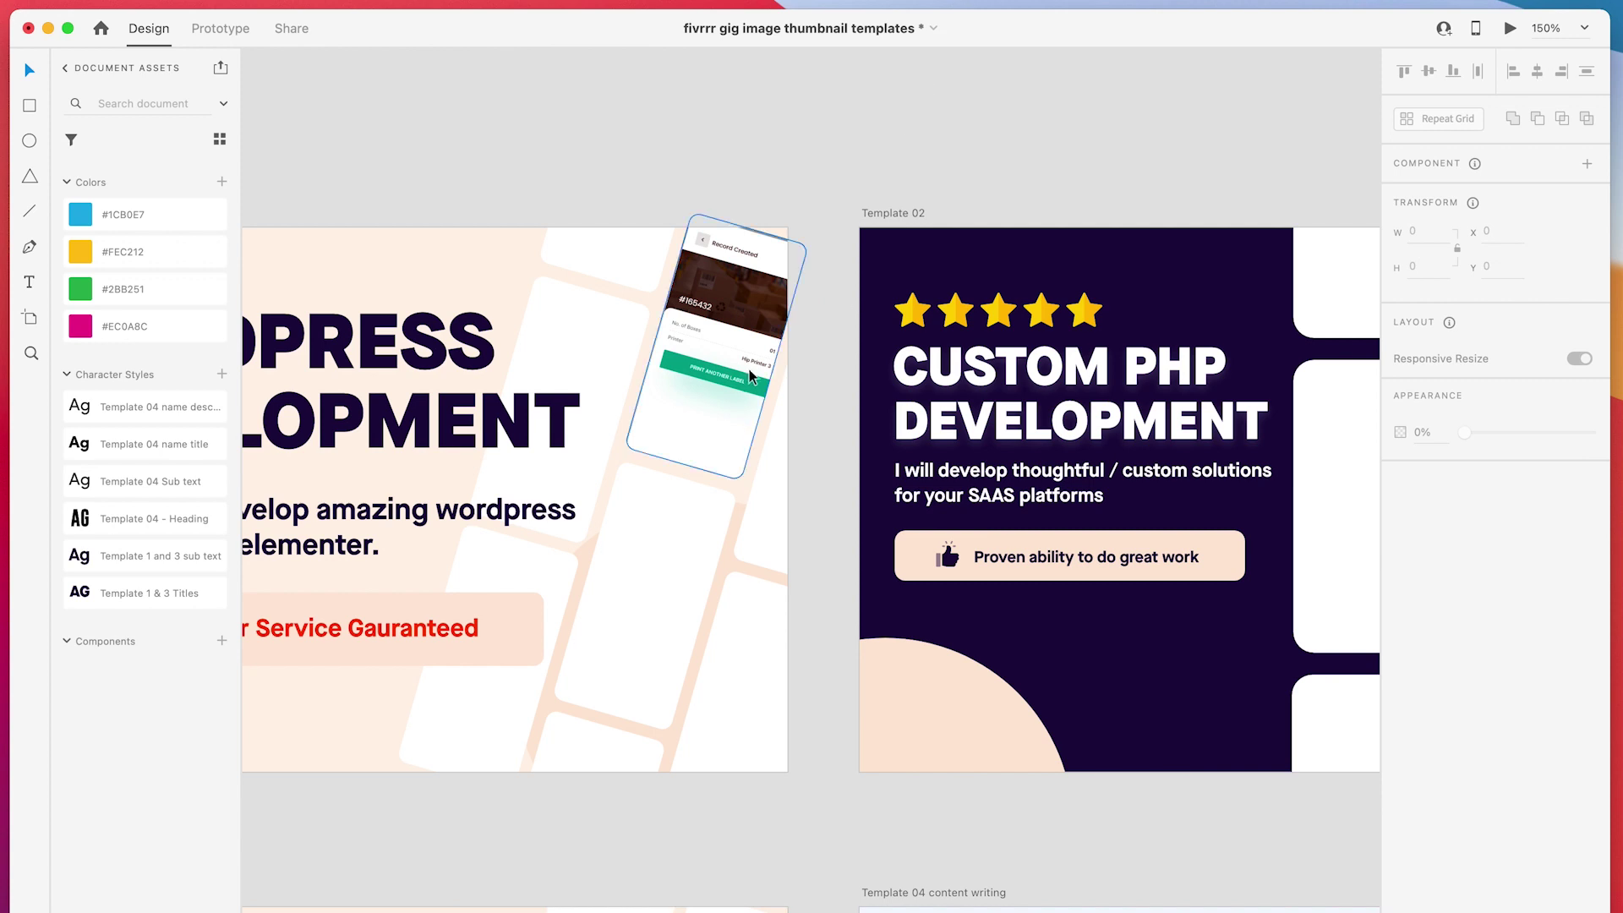
{"action": "double_click", "coordinate": [727, 353]}
{"action": "left_click_drag", "start_coordinate": [693, 215], "coordinate": [687, 195]}
{"action": "left_click", "coordinate": [853, 125]}
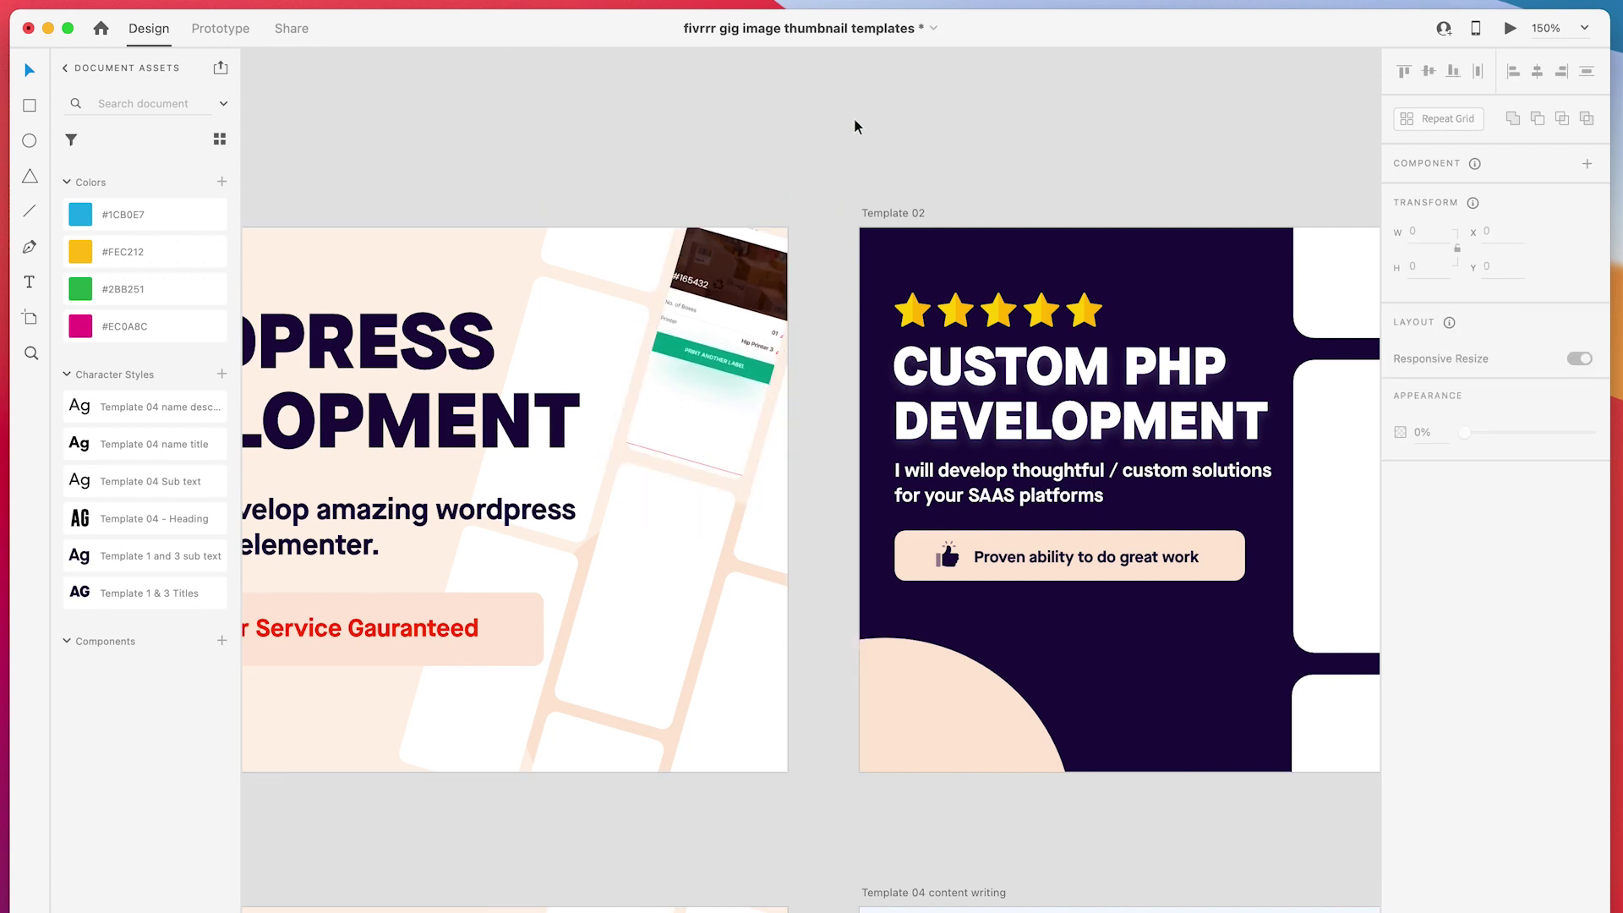
{"action": "key", "text": "super+z"}
{"action": "key", "text": "super+z"}
{"action": "key", "text": "super+z"}
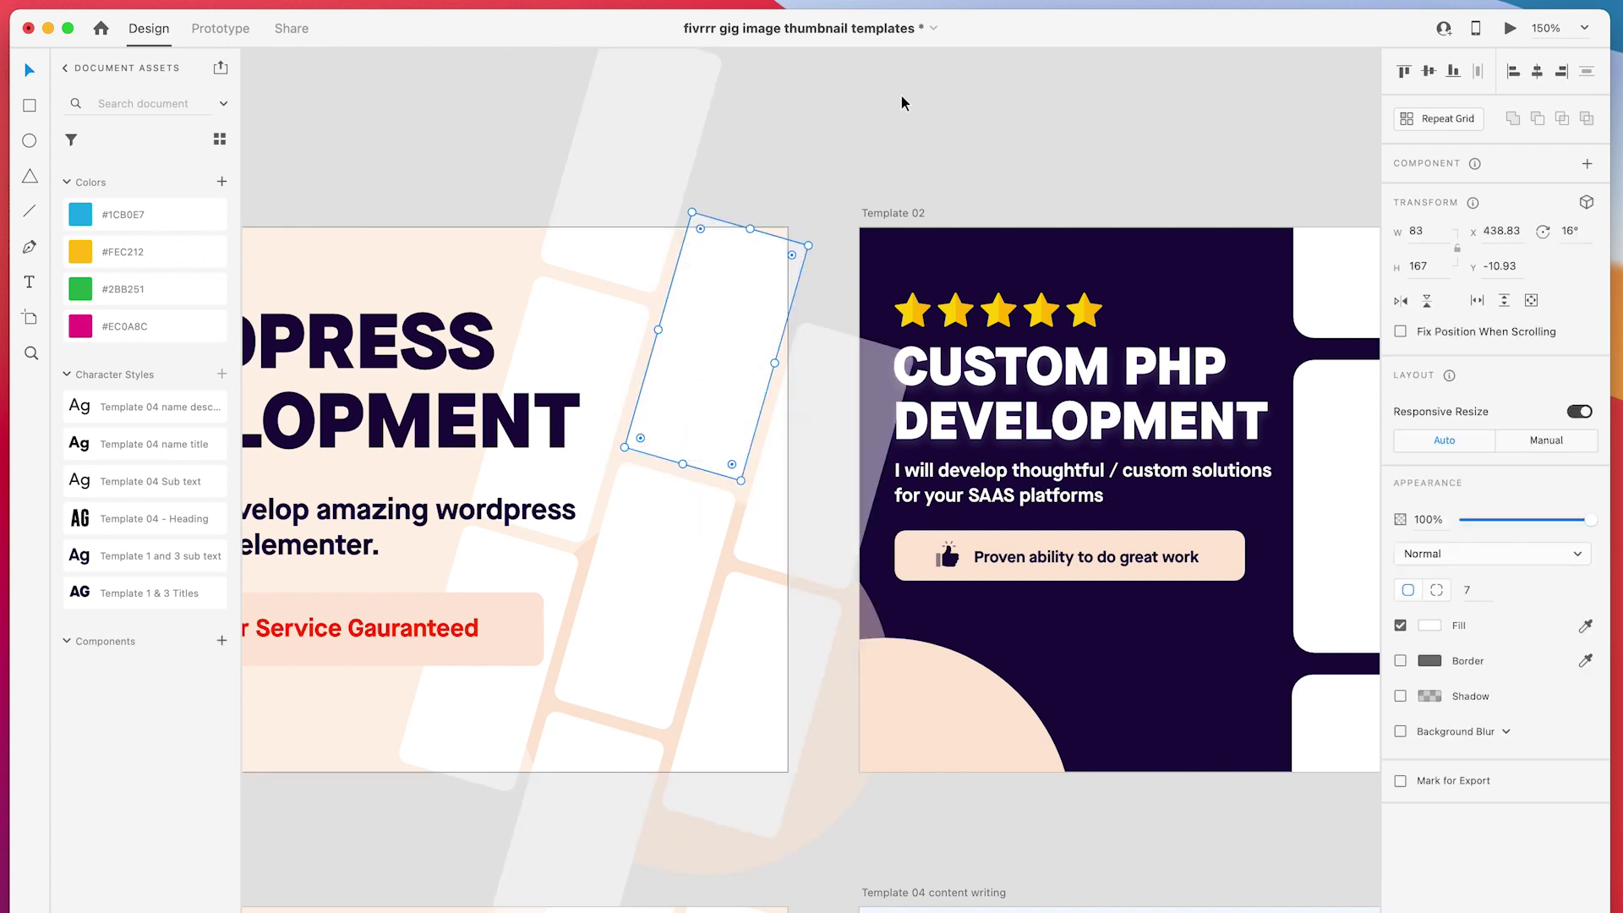
{"action": "left_click", "coordinate": [901, 103]}
- Navigate the canvas to Template 03 and briefly select its profile picture
{"action": "scroll", "coordinate": [1065, 583], "scroll_direction": "left", "scroll_amount": 10}
{"action": "scroll", "coordinate": [1032, 405], "scroll_direction": "down", "scroll_amount": 10}
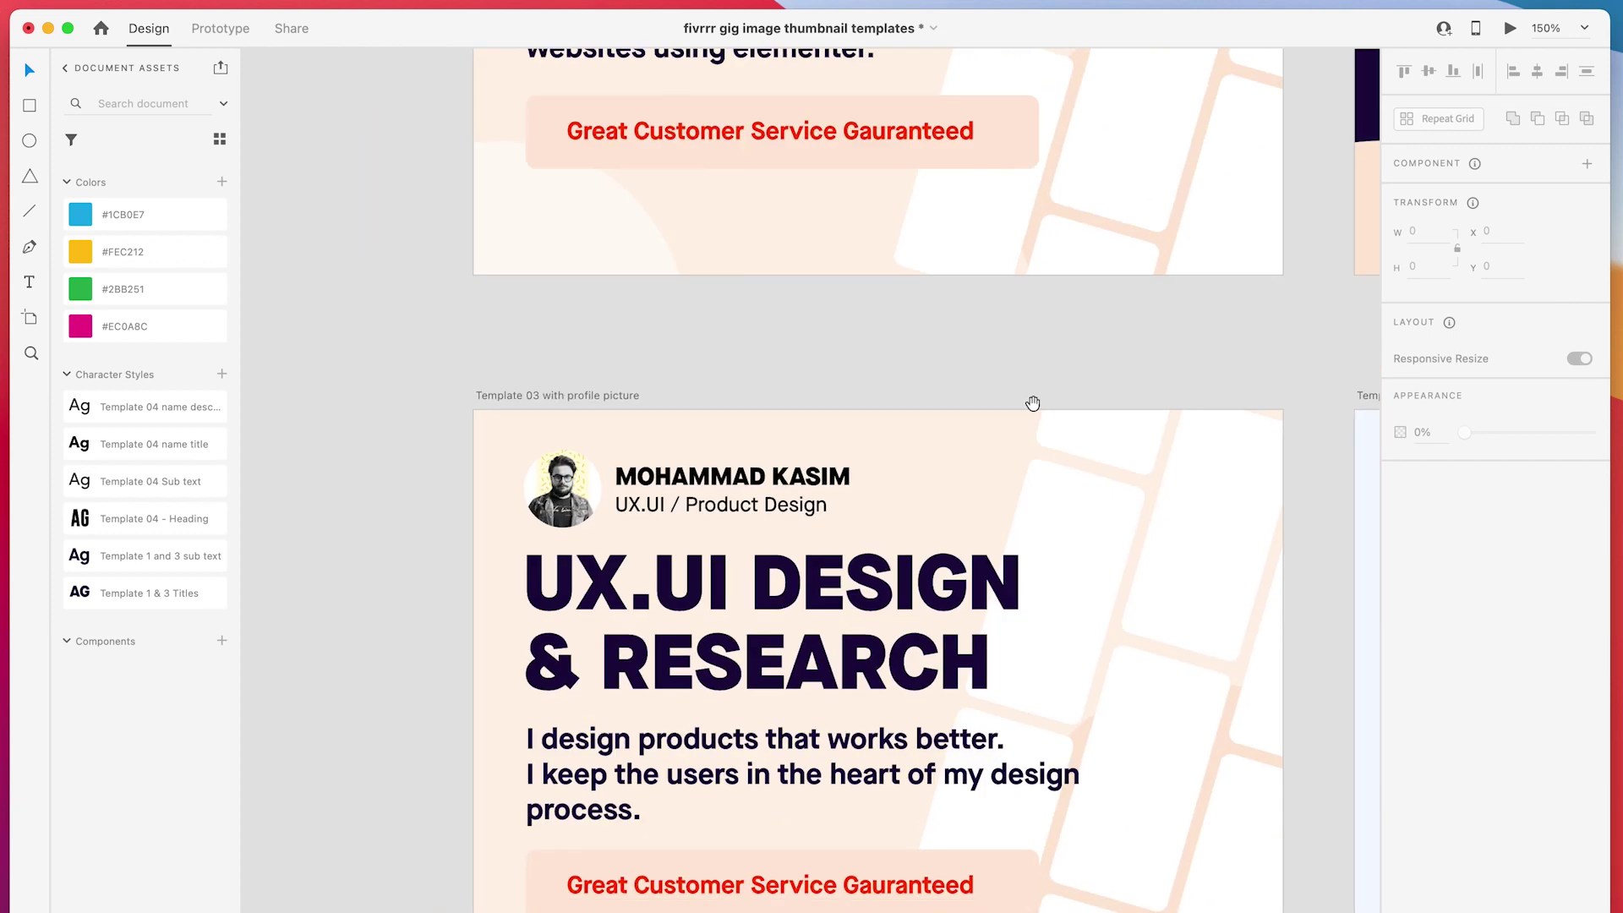
{"action": "scroll", "coordinate": [887, 522], "scroll_direction": "down", "scroll_amount": 2}
{"action": "scroll", "coordinate": [888, 521], "scroll_direction": "right", "scroll_amount": 1}
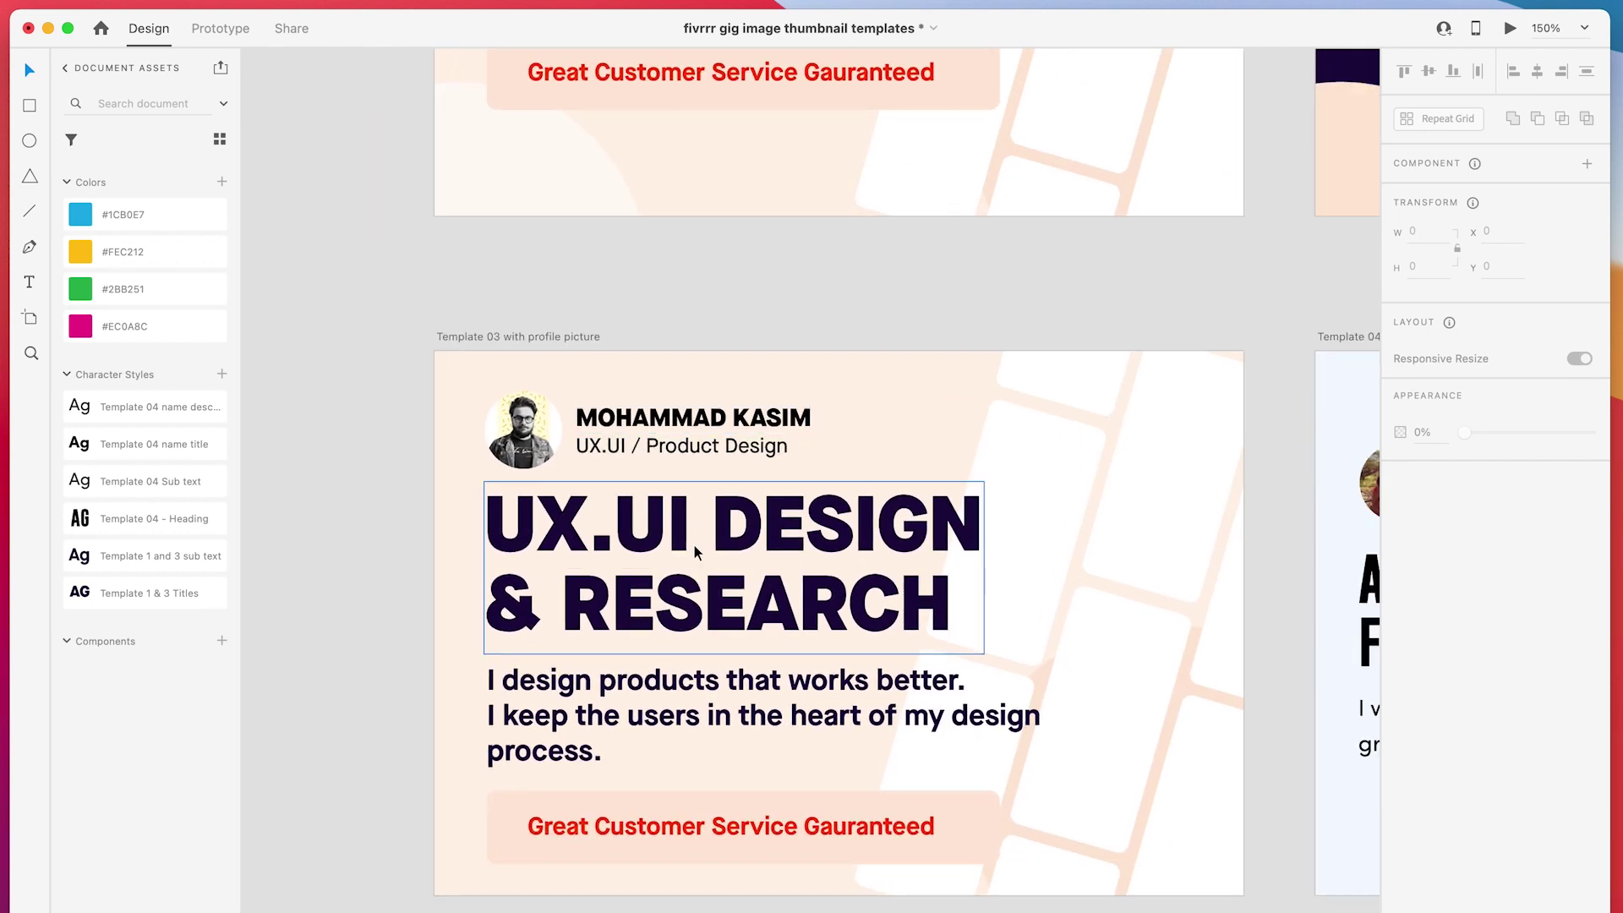
{"action": "scroll", "coordinate": [540, 597], "scroll_direction": "up", "scroll_amount": 10}
{"action": "scroll", "coordinate": [540, 598], "scroll_direction": "right", "scroll_amount": 2}
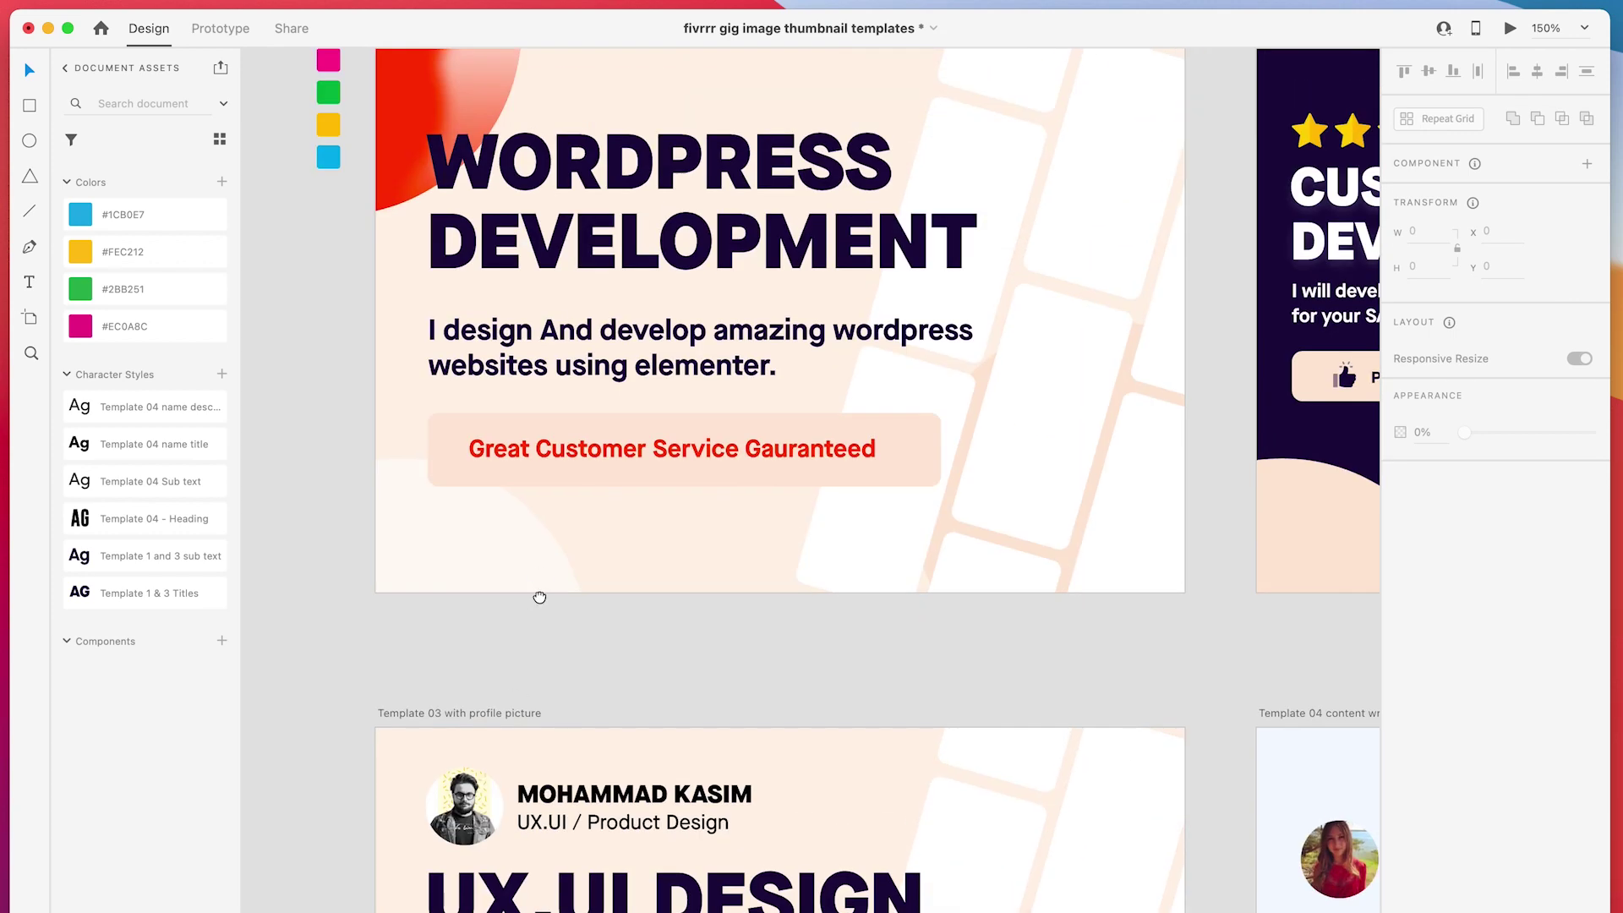
{"action": "scroll", "coordinate": [539, 598], "scroll_direction": "up", "scroll_amount": 7}
{"action": "scroll", "coordinate": [539, 597], "scroll_direction": "right", "scroll_amount": 1}
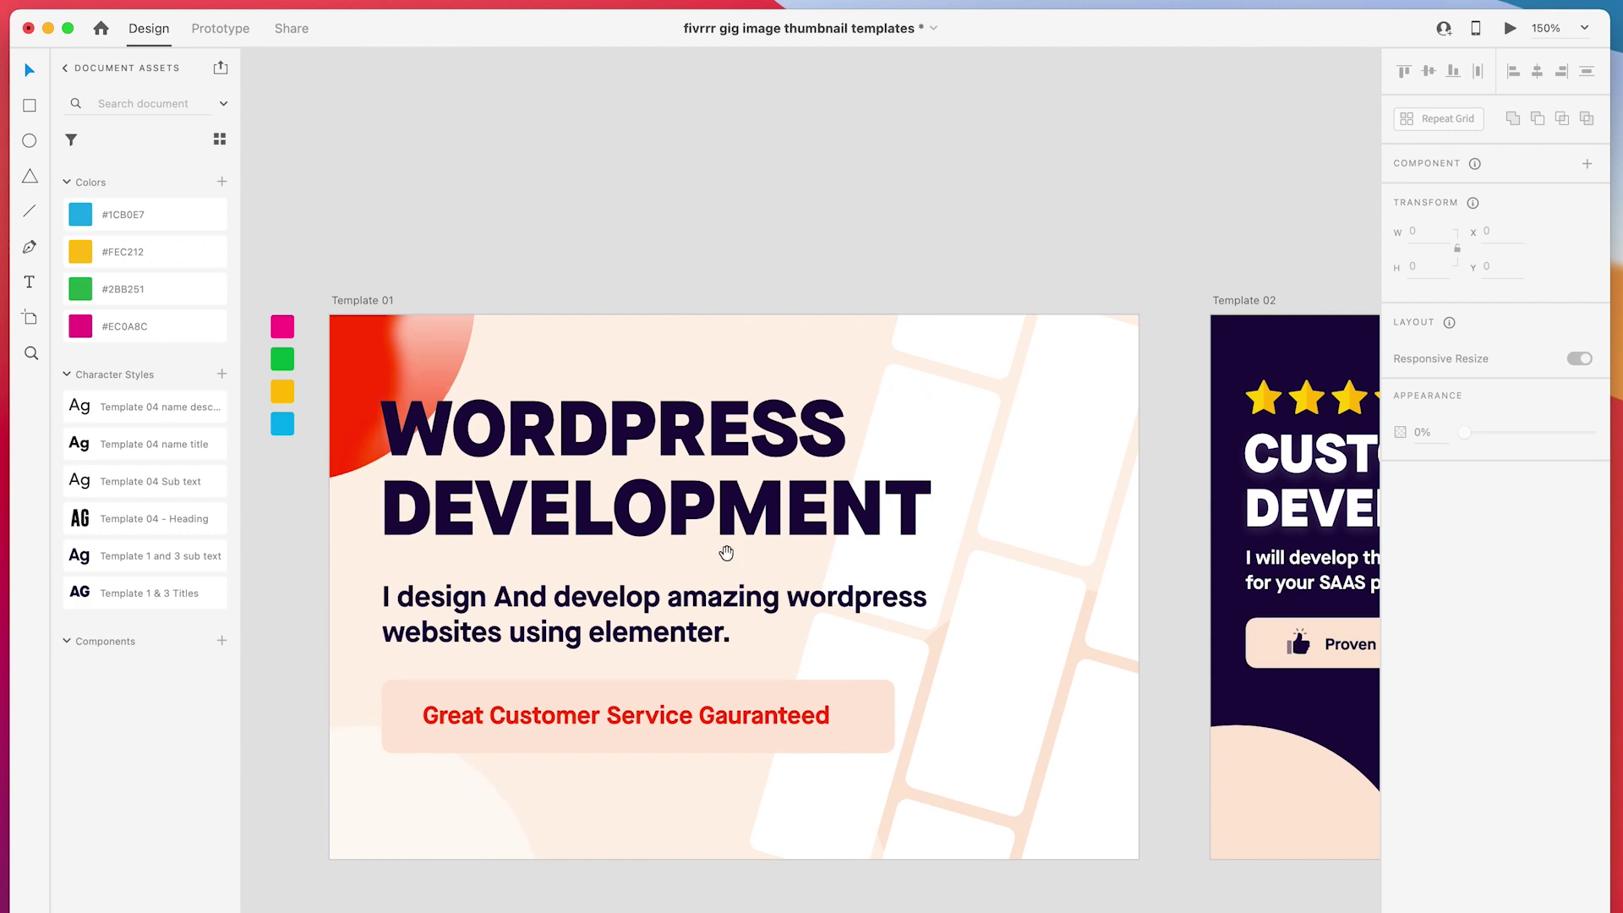
{"action": "scroll", "coordinate": [760, 808], "scroll_direction": "down", "scroll_amount": 14}
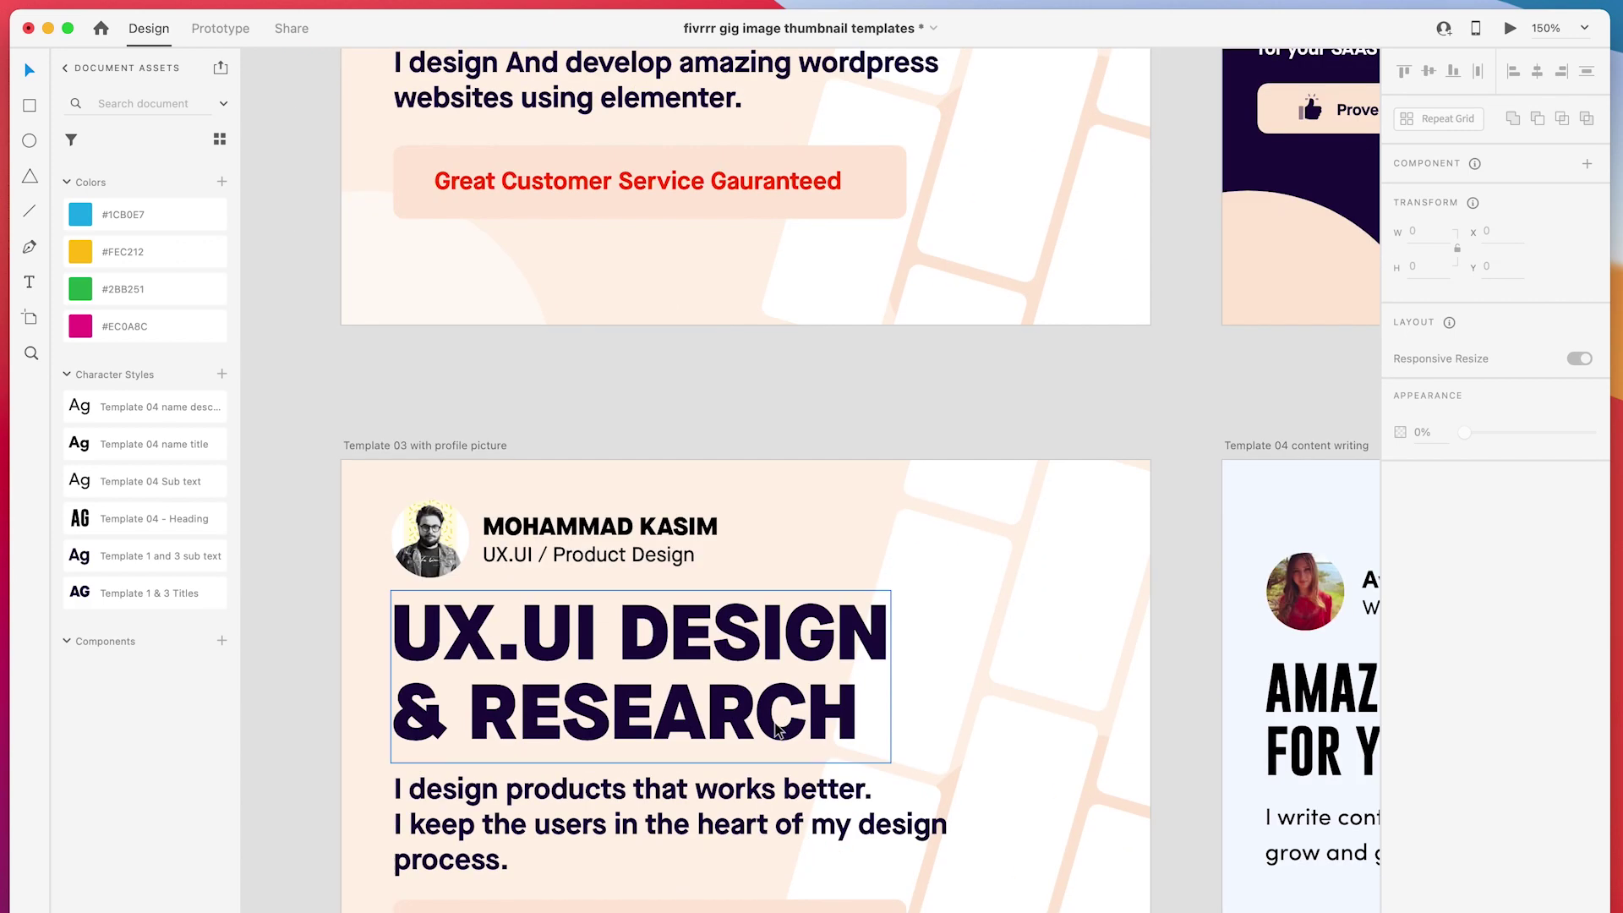
{"action": "left_click", "coordinate": [413, 539]}
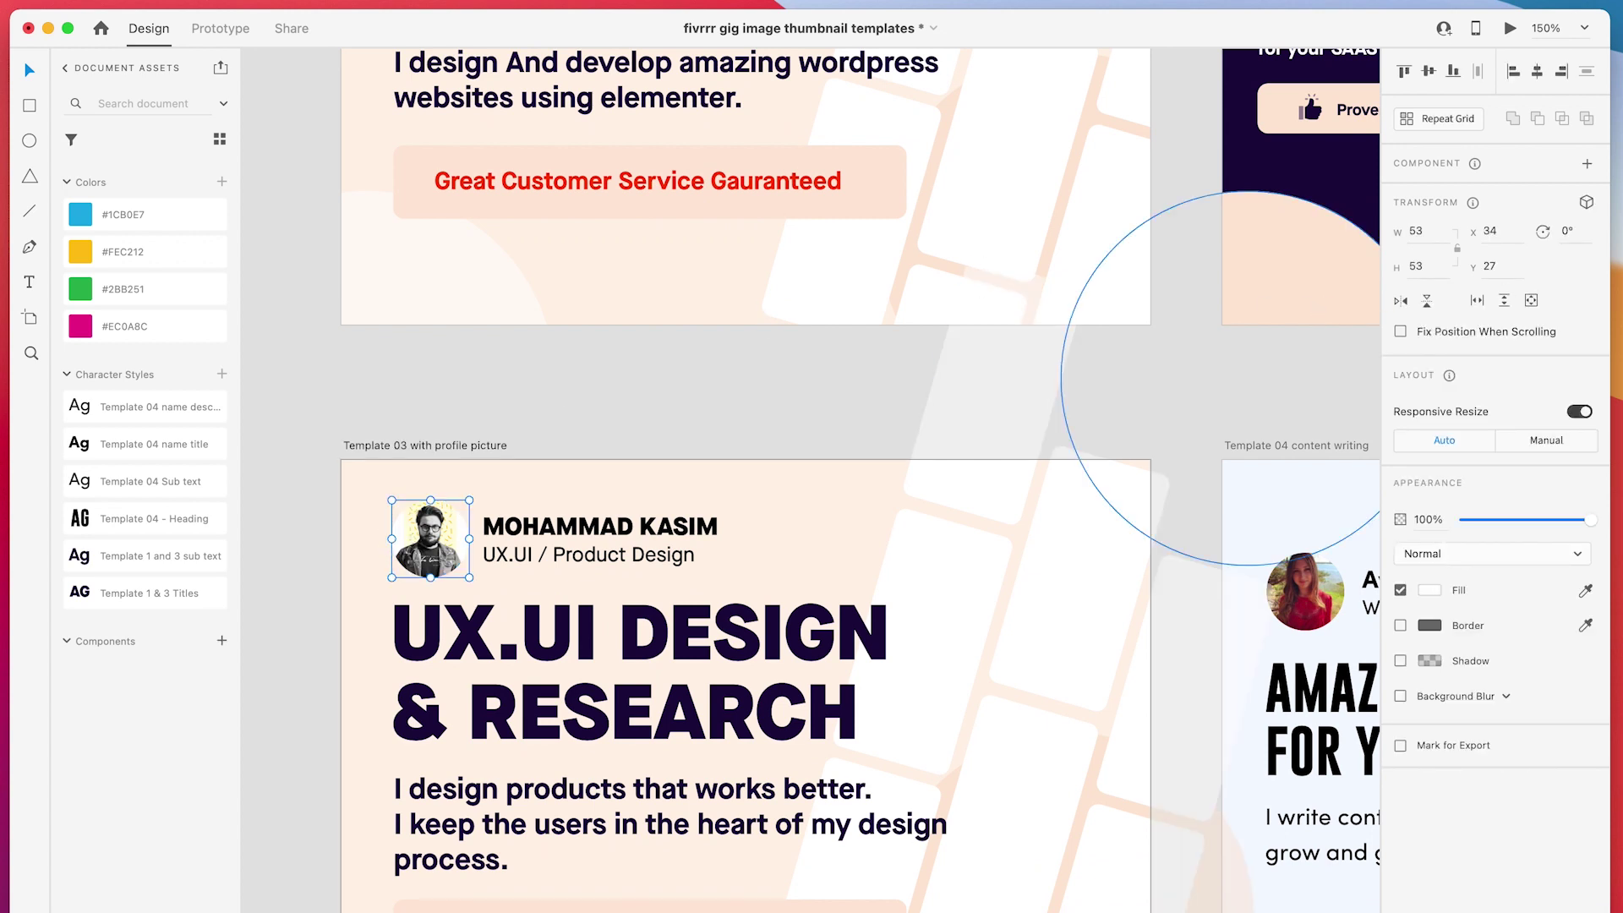
{"action": "left_click", "coordinate": [657, 426]}
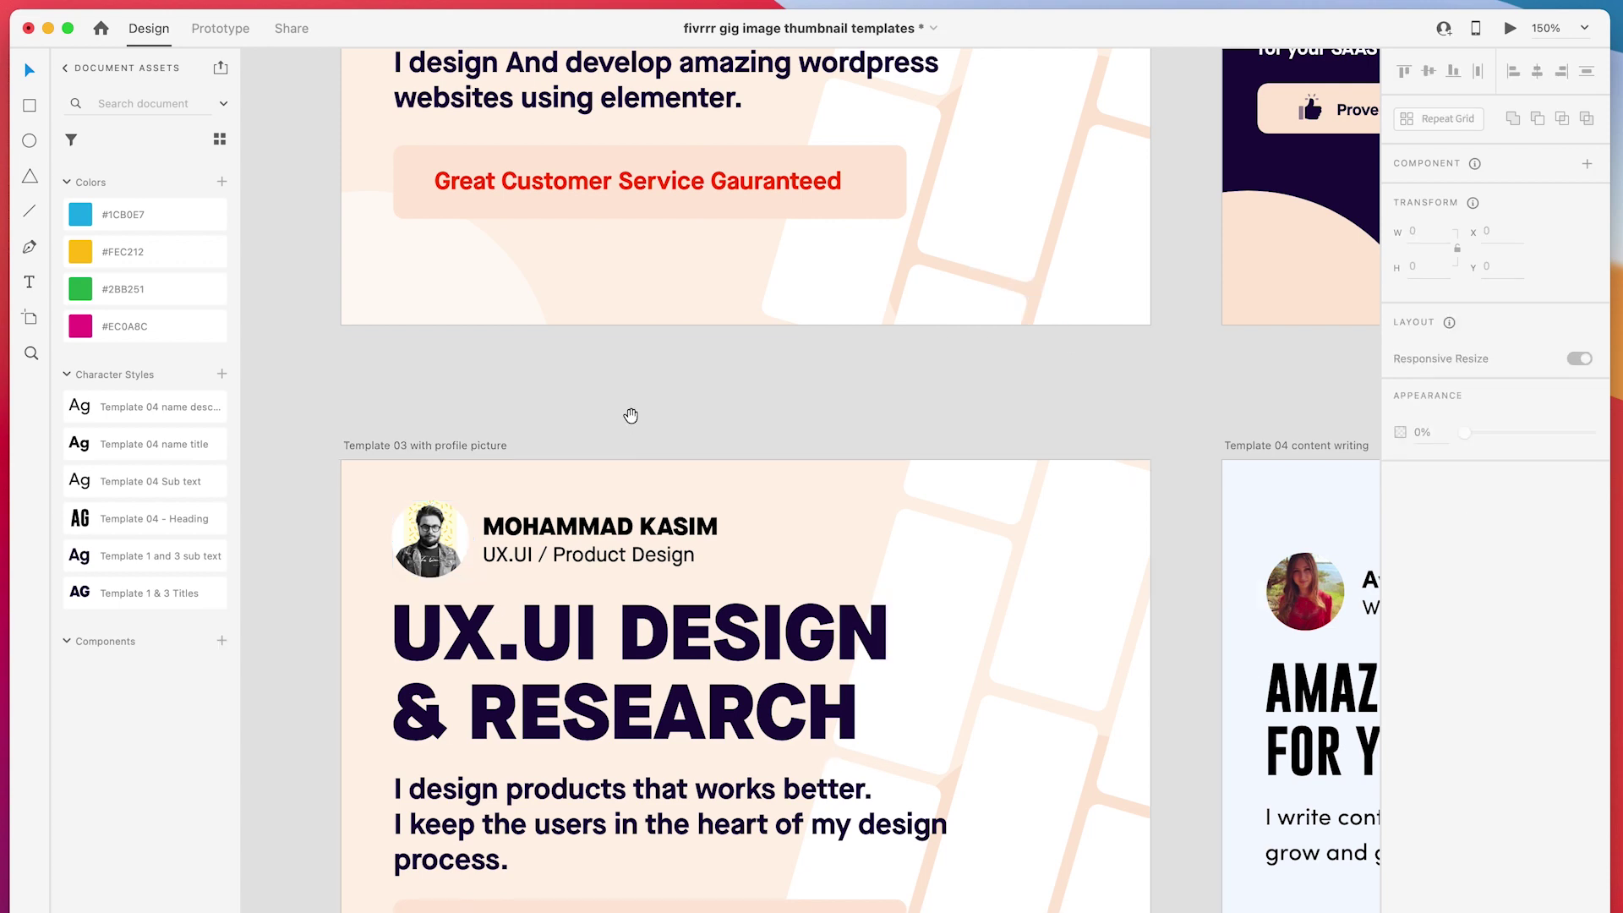
- Delete a tilted white rectangle from Template 03's pattern, zoom to 100%, and widen the Assets panel
{"action": "scroll", "coordinate": [866, 549], "scroll_direction": "down", "scroll_amount": 2}
{"action": "scroll", "coordinate": [865, 549], "scroll_direction": "right", "scroll_amount": 2}
{"action": "left_click", "coordinate": [865, 549]}
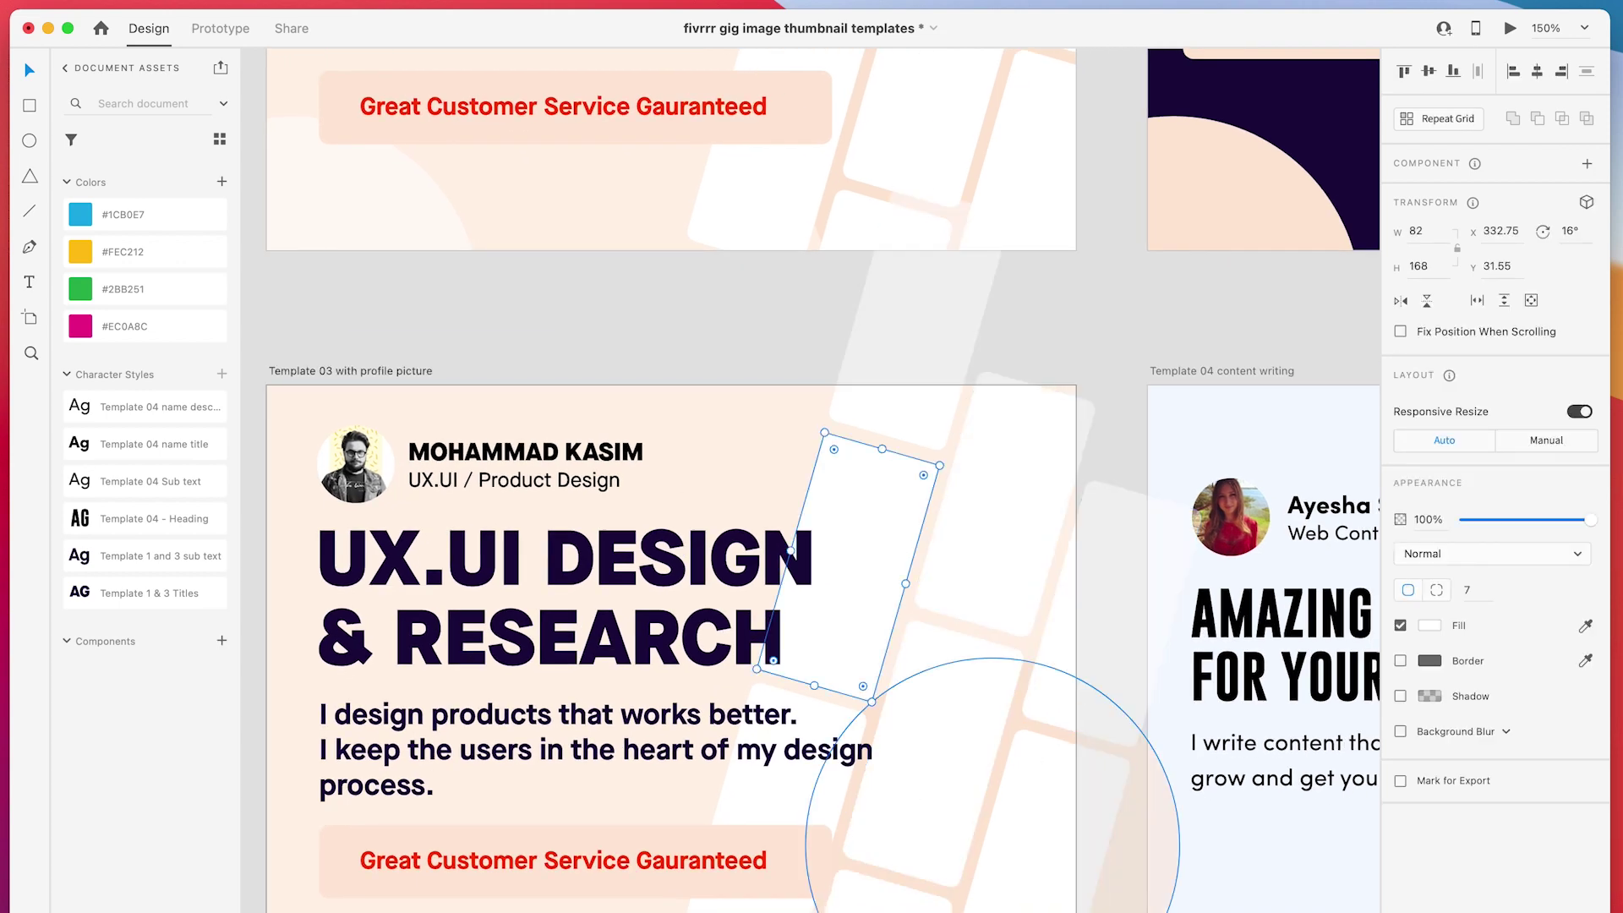
{"action": "key", "text": "Delete"}
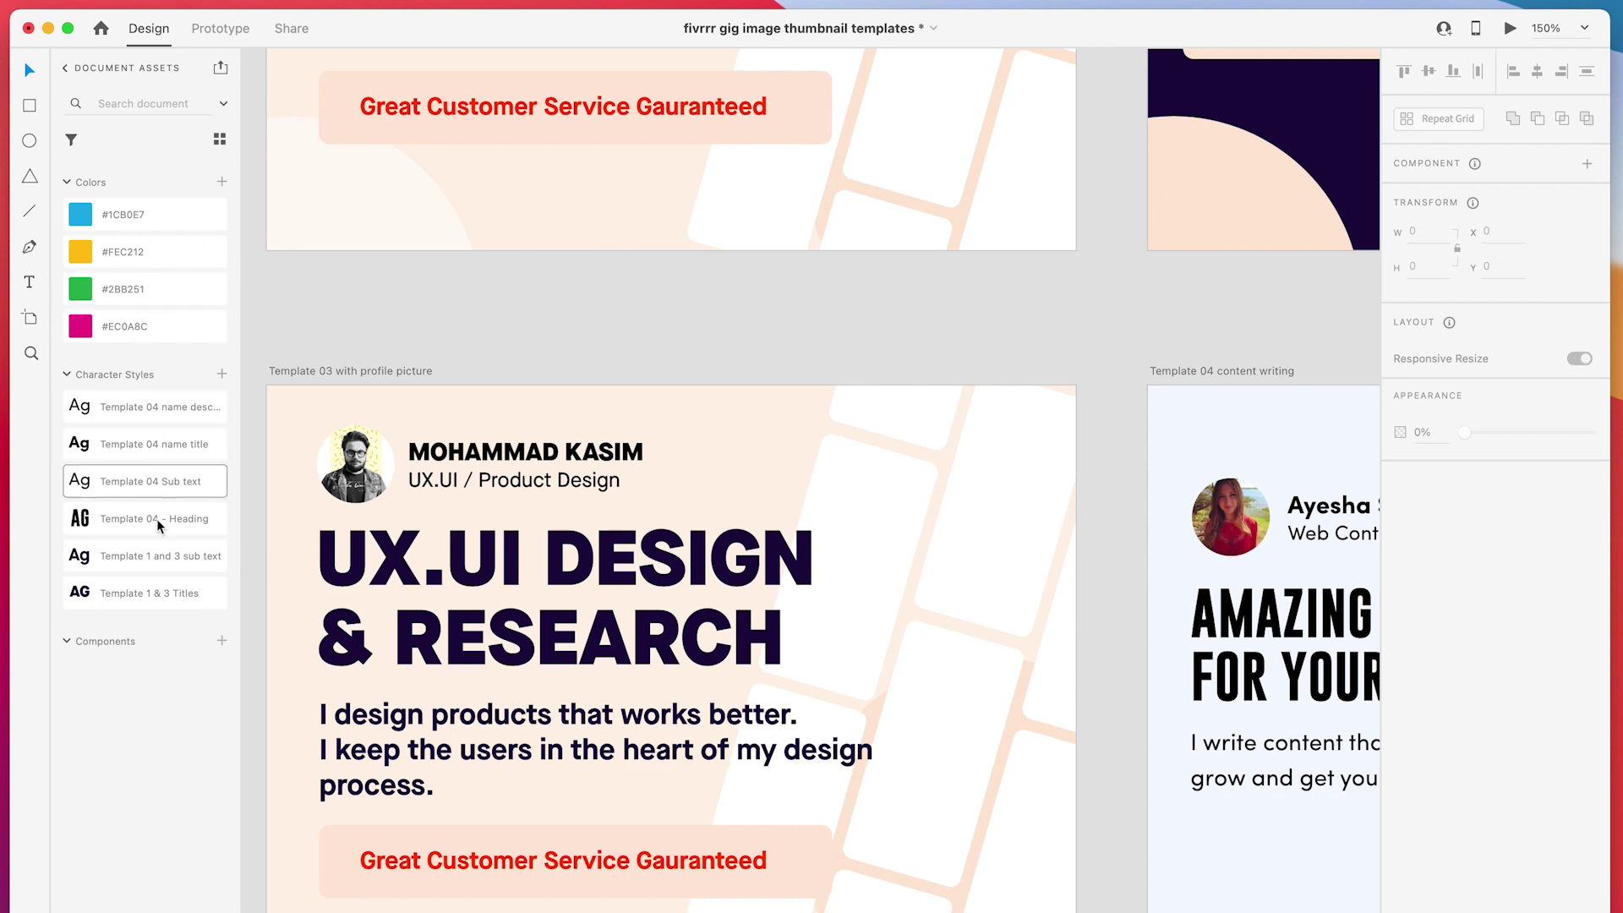
{"action": "key", "text": "super+minus"}
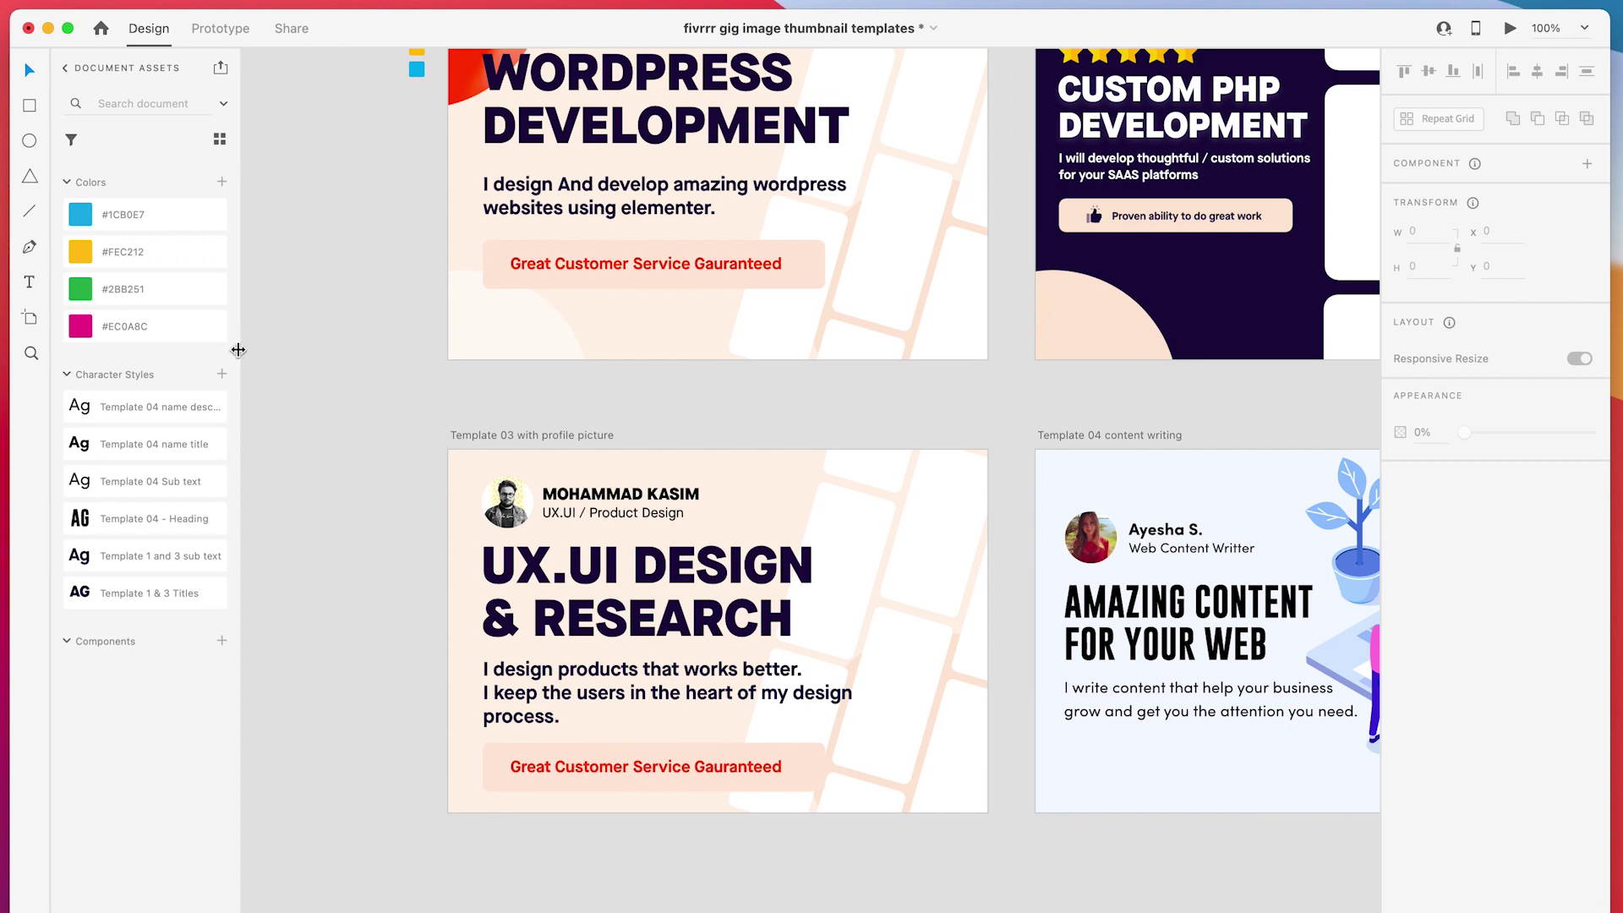
{"action": "left_click_drag", "start_coordinate": [240, 351], "coordinate": [326, 352]}
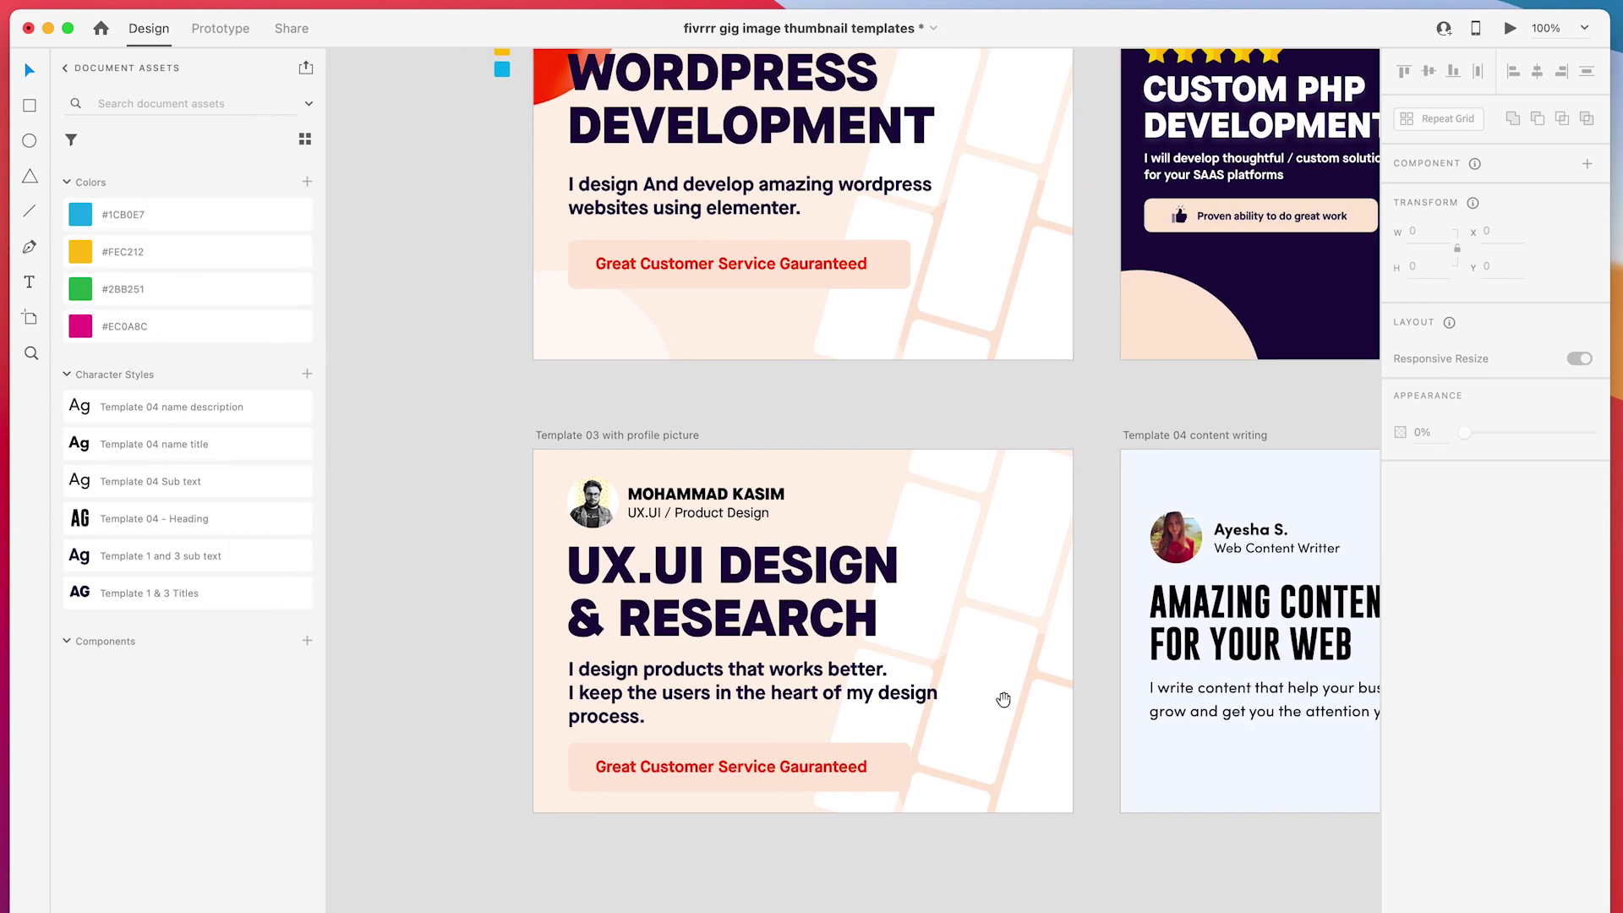
{"action": "scroll", "coordinate": [1003, 699], "scroll_direction": "right", "scroll_amount": 5}
{"action": "scroll", "coordinate": [877, 690], "scroll_direction": "right", "scroll_amount": 3}
{"action": "scroll", "coordinate": [875, 676], "scroll_direction": "up", "scroll_amount": 3}
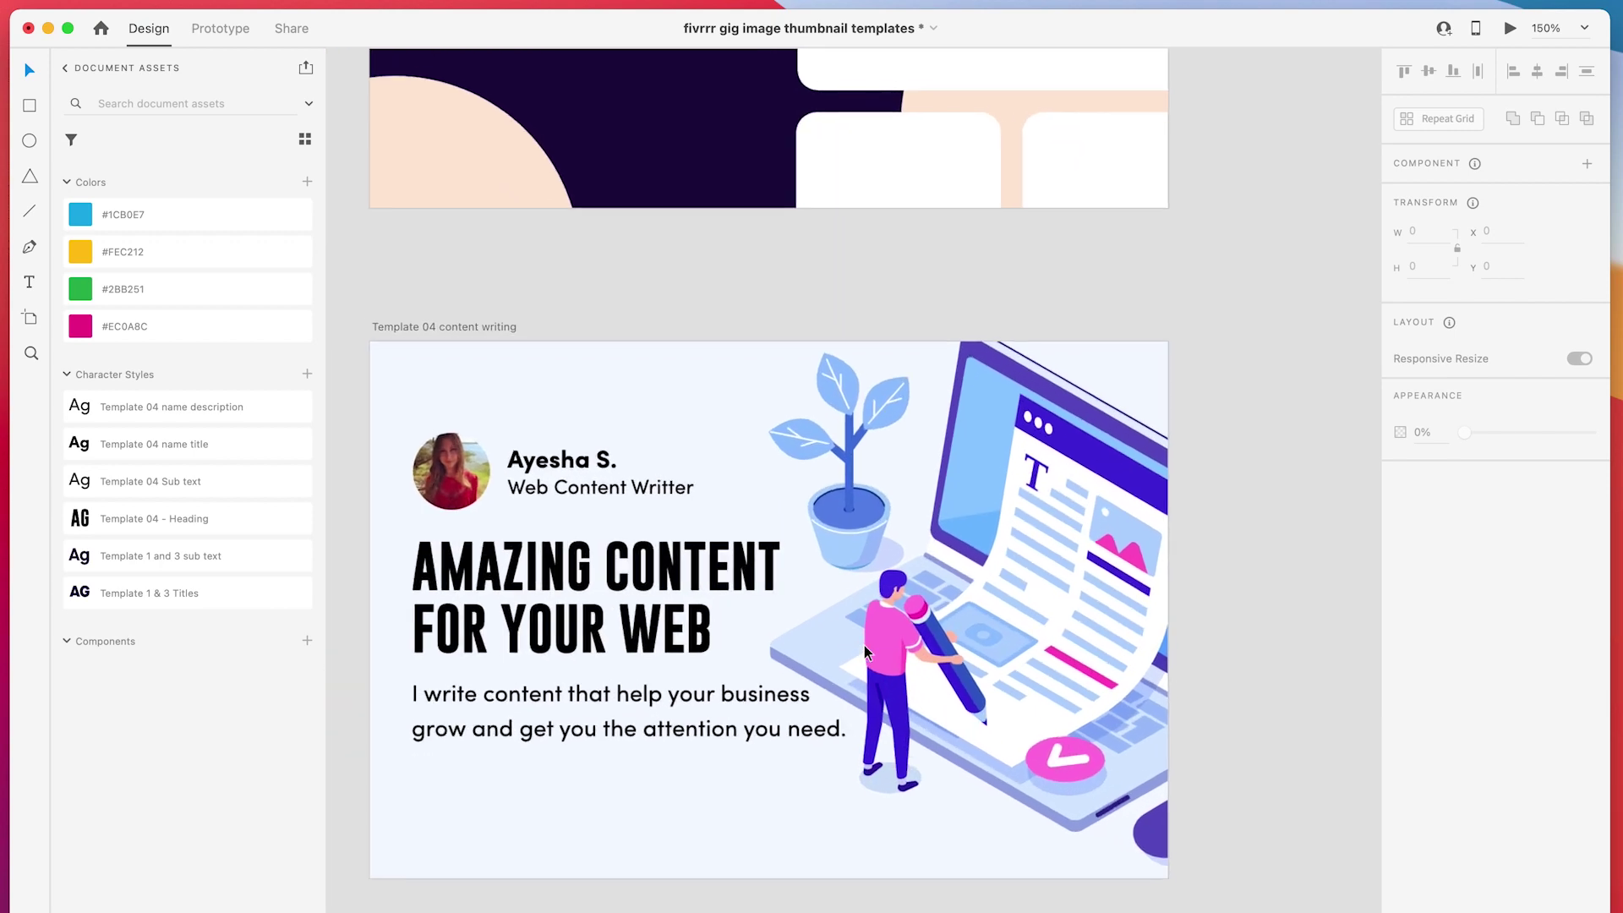
{"action": "left_click_drag", "start_coordinate": [864, 653], "coordinate": [1022, 651]}
{"action": "left_click", "coordinate": [1039, 646]}
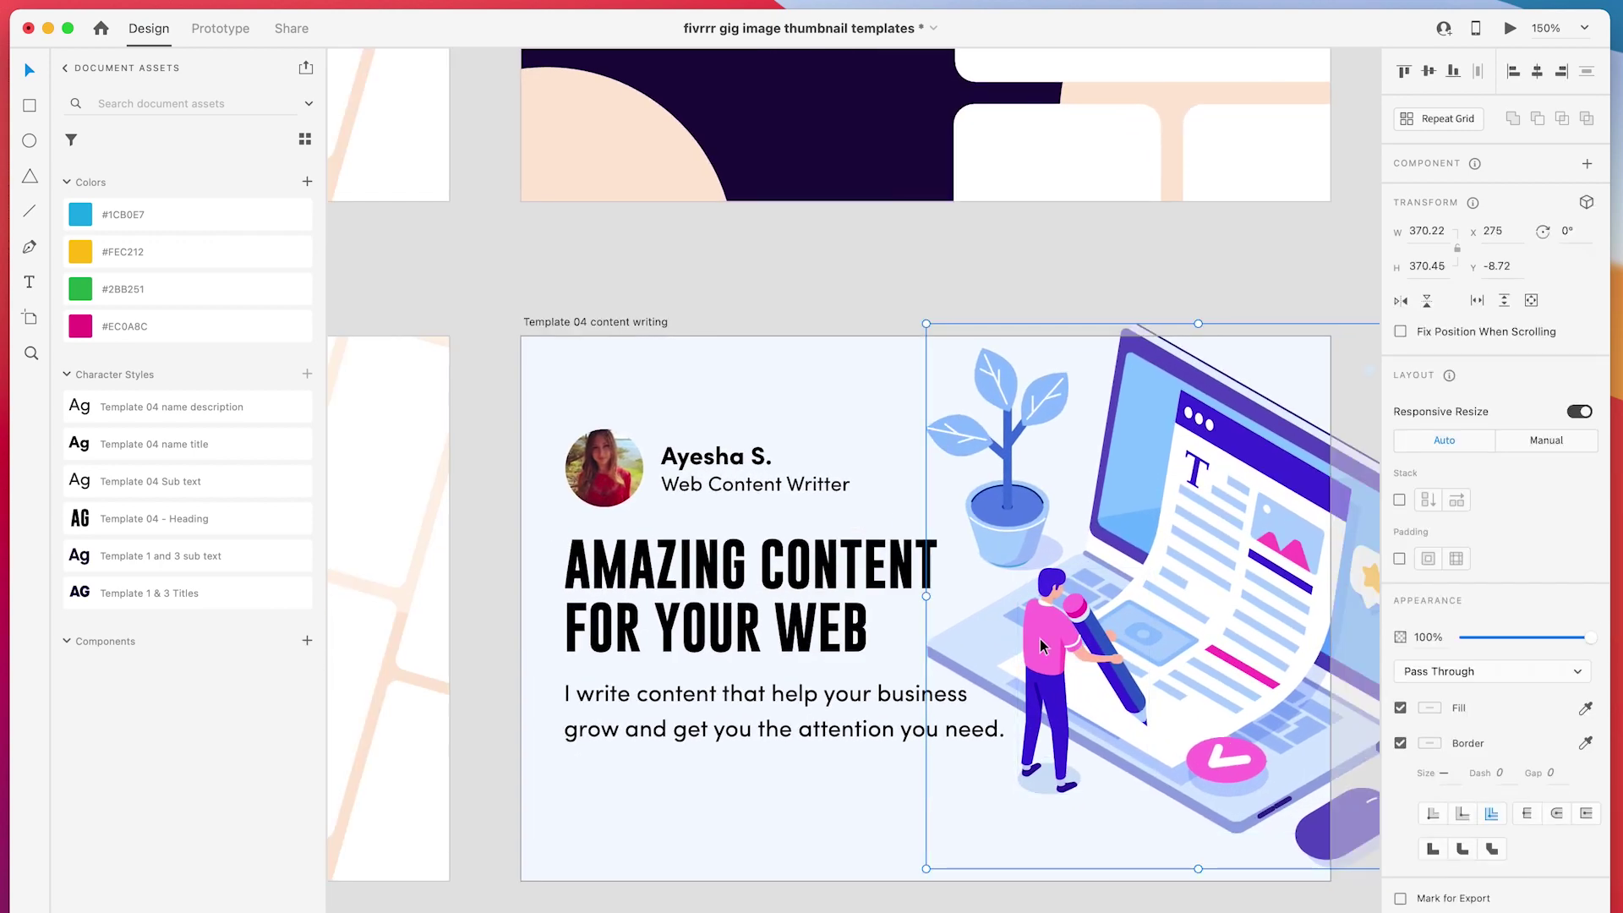
{"action": "left_click", "coordinate": [867, 291]}
{"action": "left_click", "coordinate": [720, 590]}
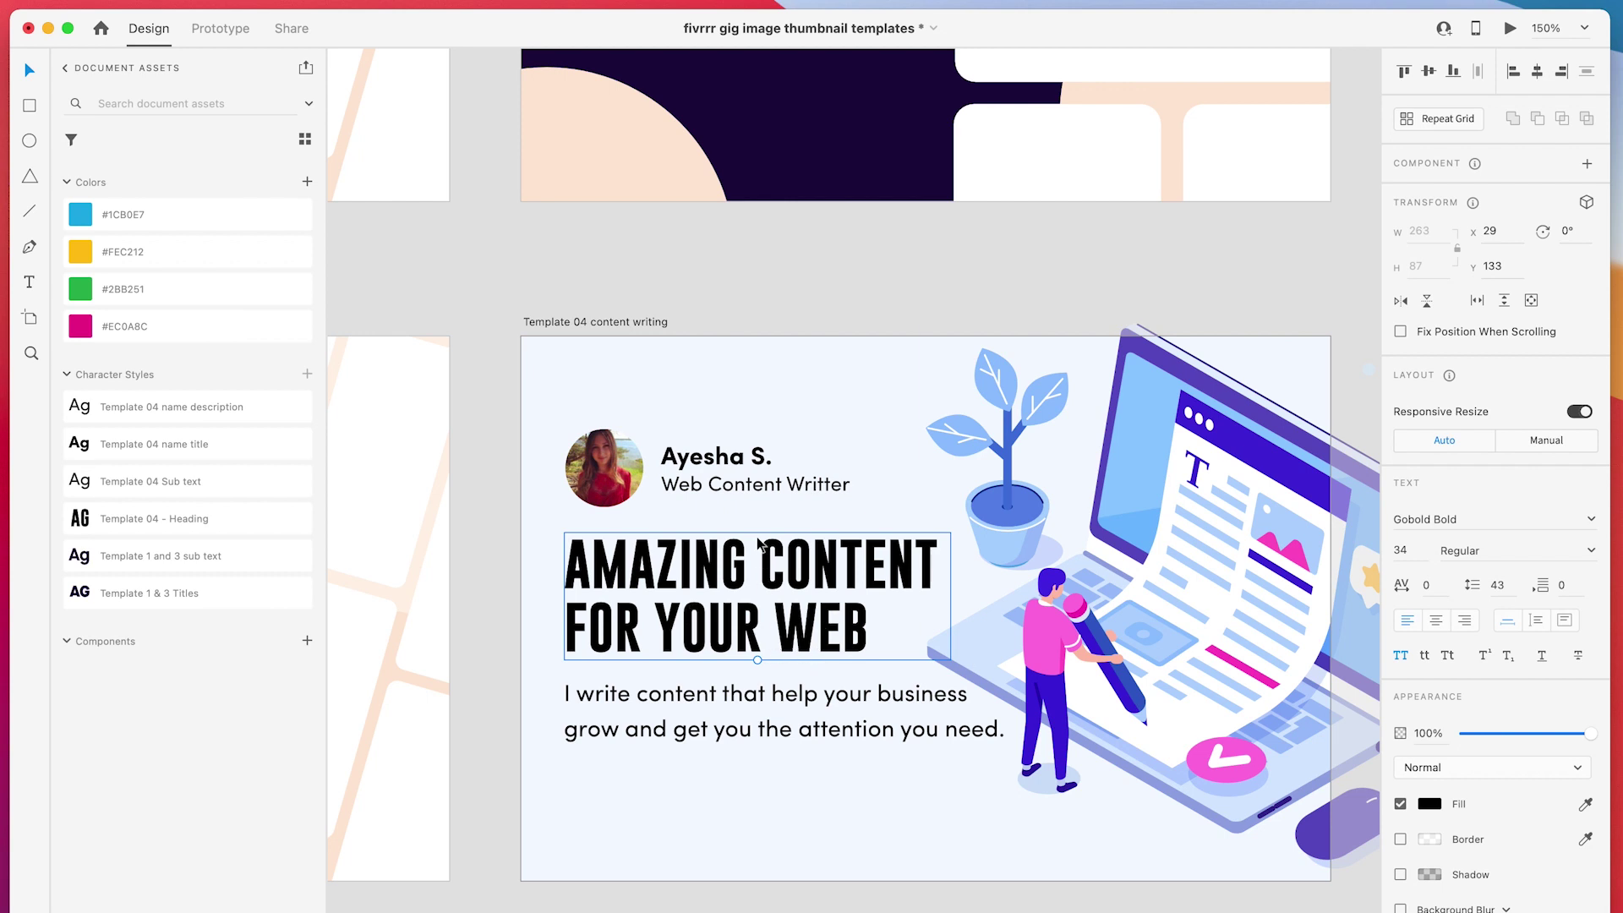
{"action": "left_click", "coordinate": [755, 484]}
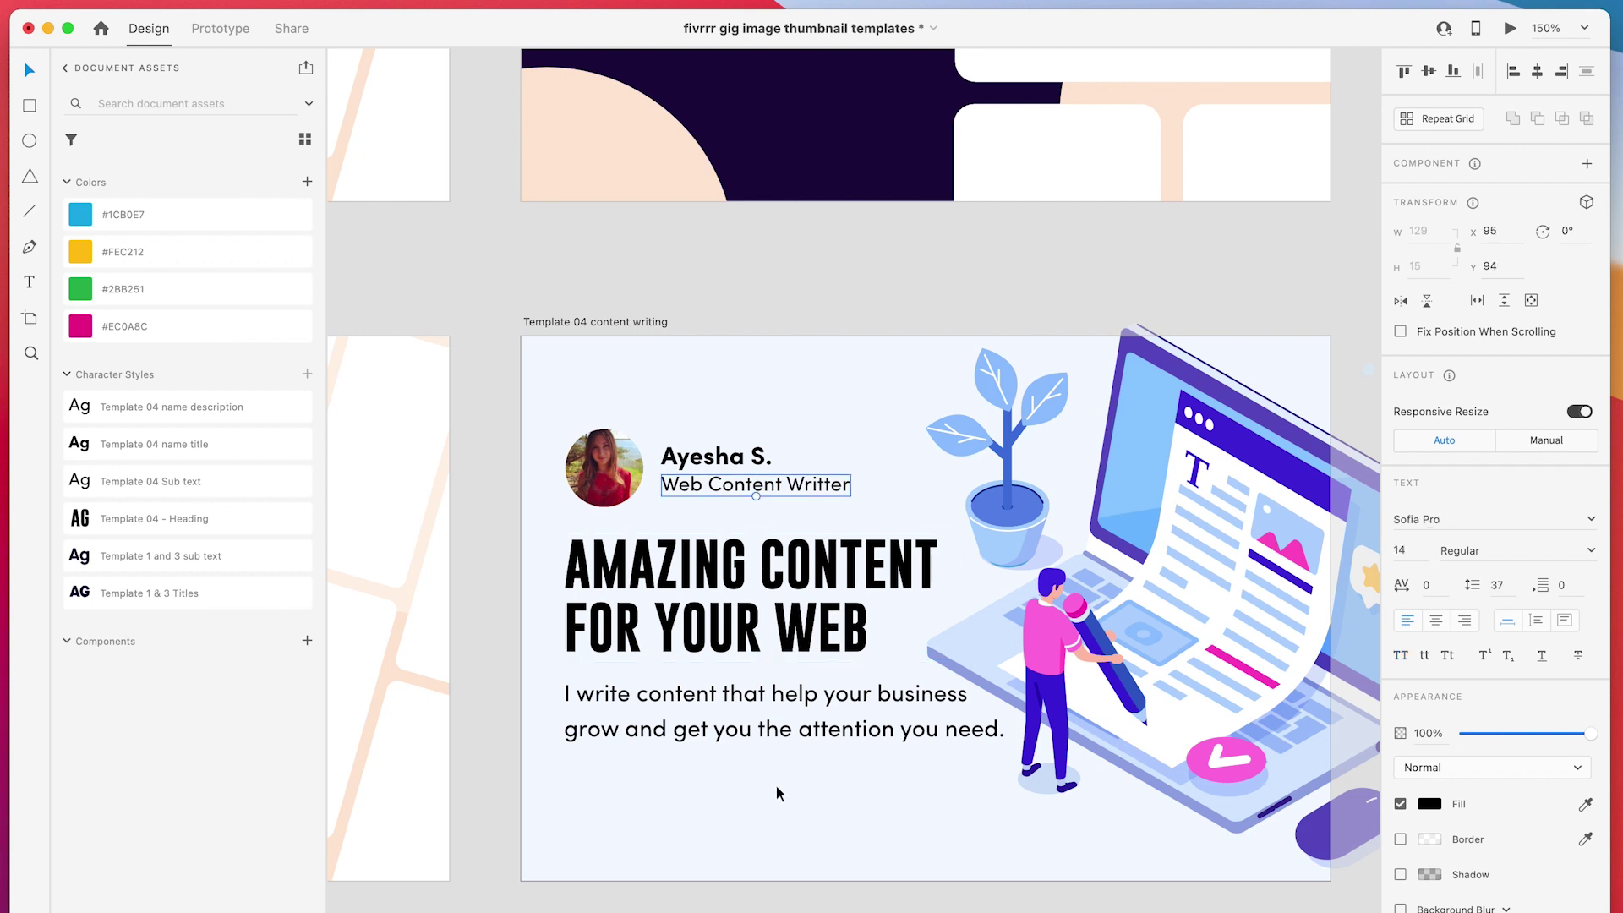
{"action": "left_click", "coordinate": [764, 290]}
{"action": "left_click_drag", "start_coordinate": [764, 290], "coordinate": [736, 308]}
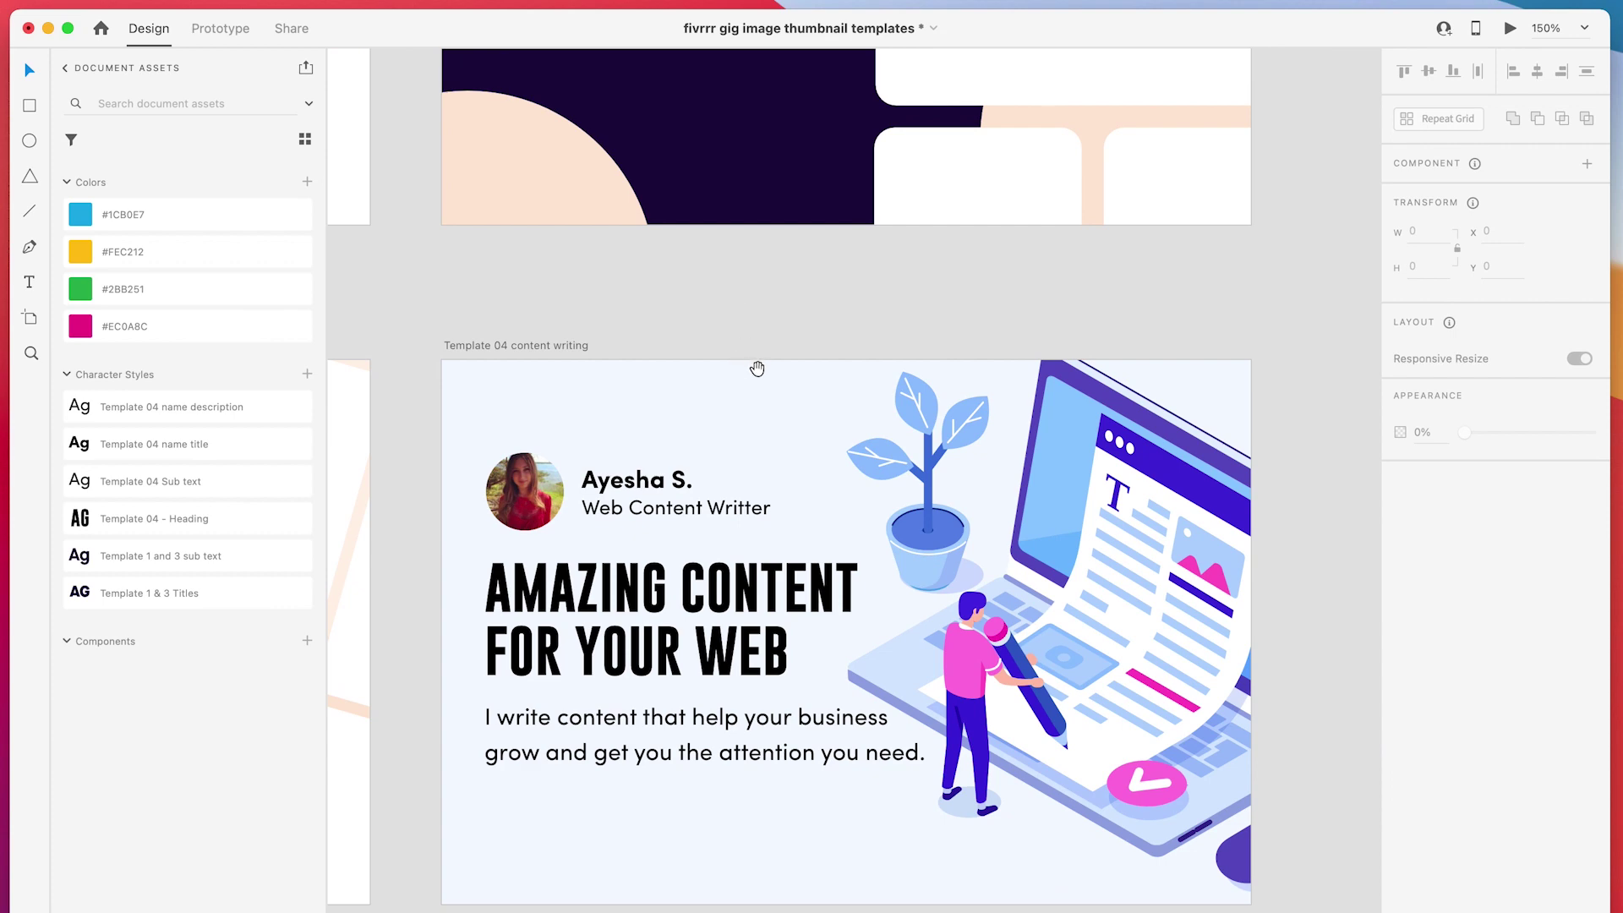
- Bring all four templates into view and select the Template 03 with profile picture artboard
{"action": "key", "text": "super+minus"}
{"action": "key", "text": "super+minus"}
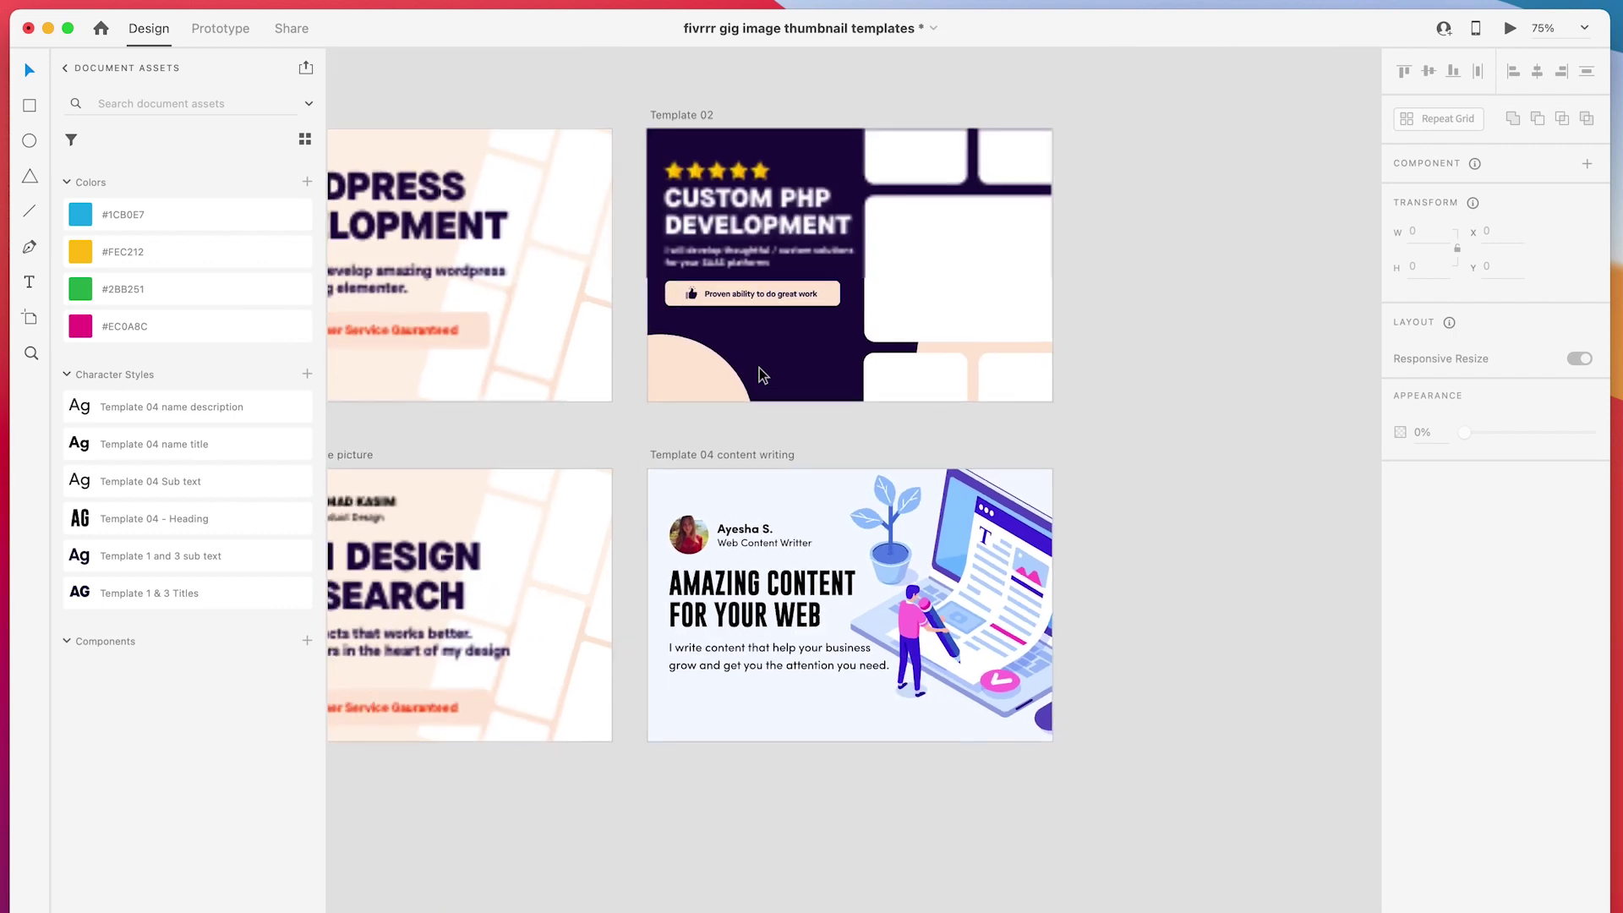
{"action": "left_click_drag", "start_coordinate": [736, 456], "coordinate": [979, 438]}
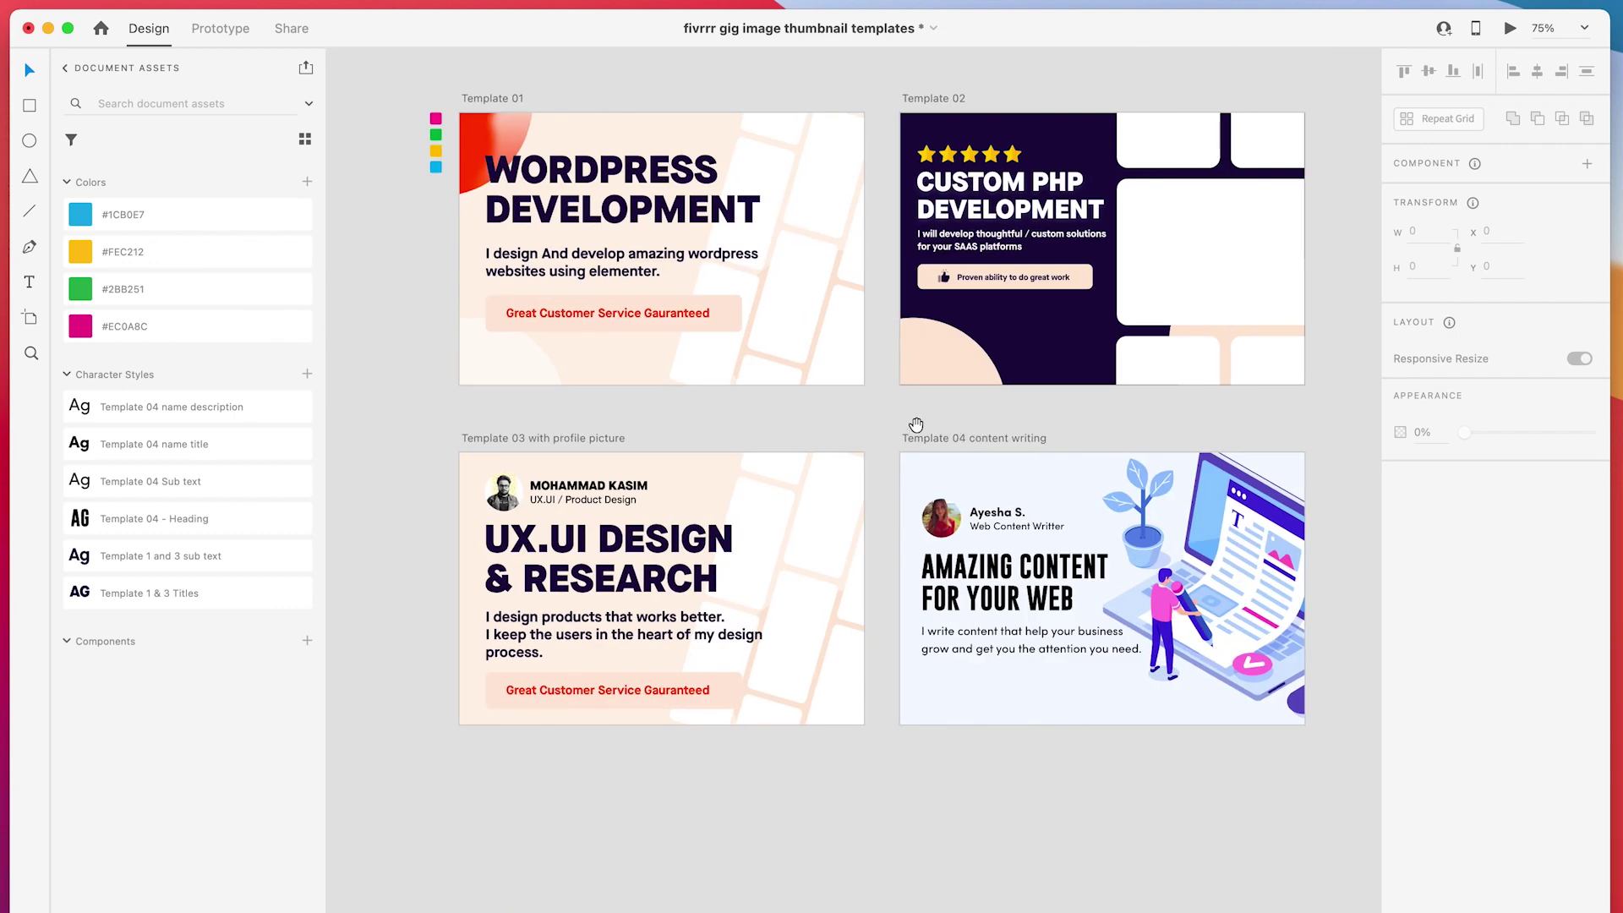
{"action": "left_click_drag", "start_coordinate": [853, 442], "coordinate": [998, 425]}
{"action": "left_click", "coordinate": [718, 420]}
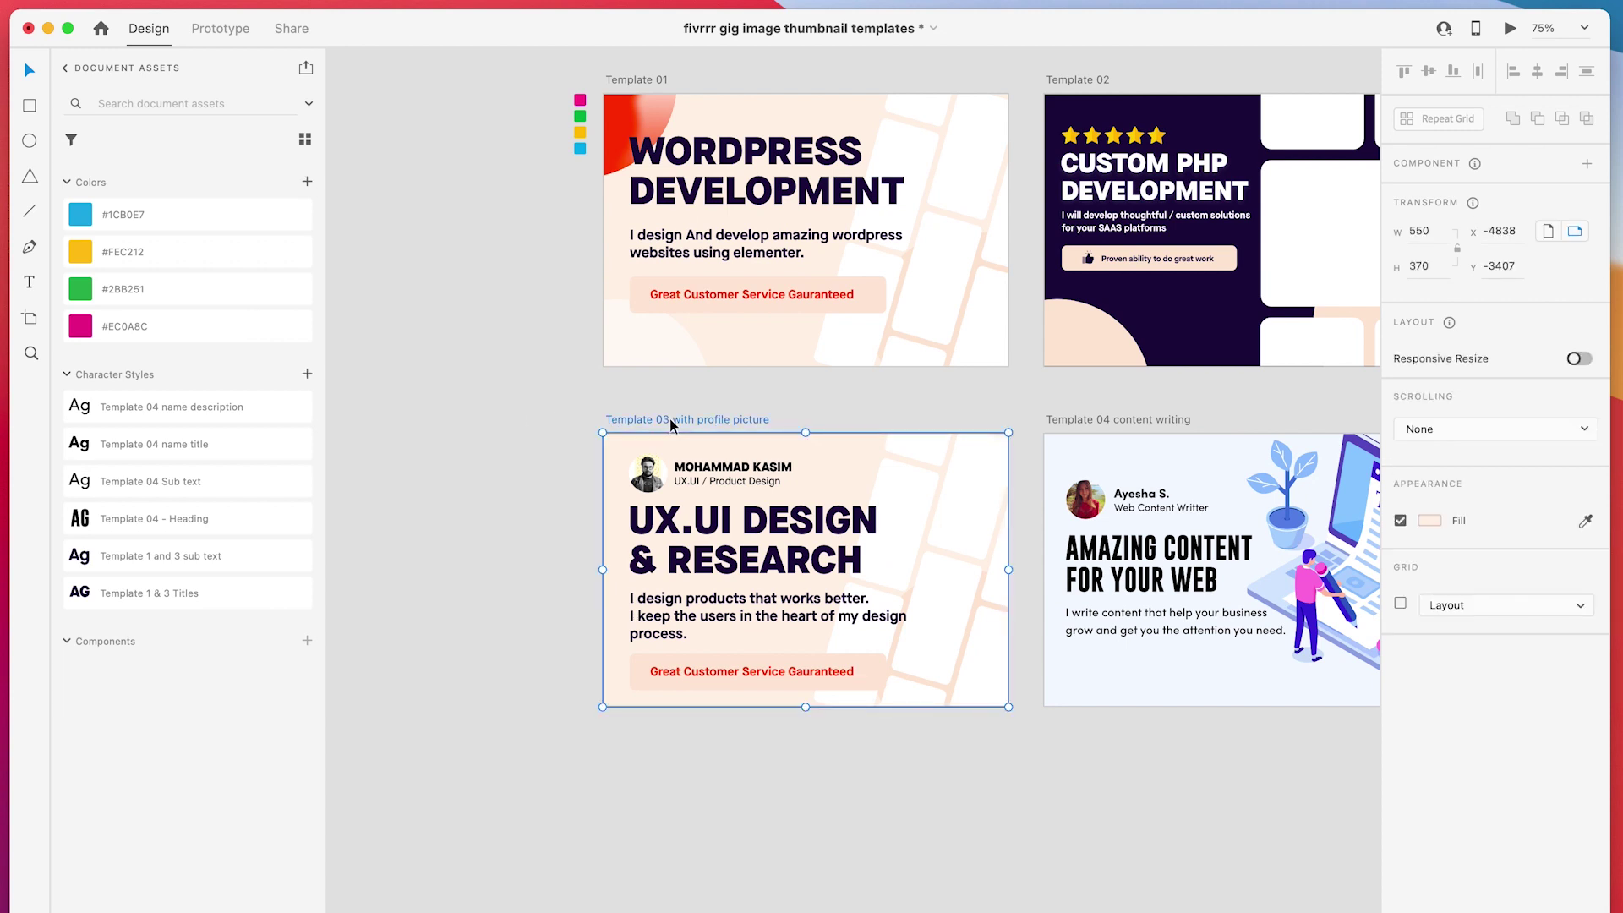
- Export the artboard as a PNG named 'gig image' and preview the exported file
{"action": "key", "text": "super+e"}
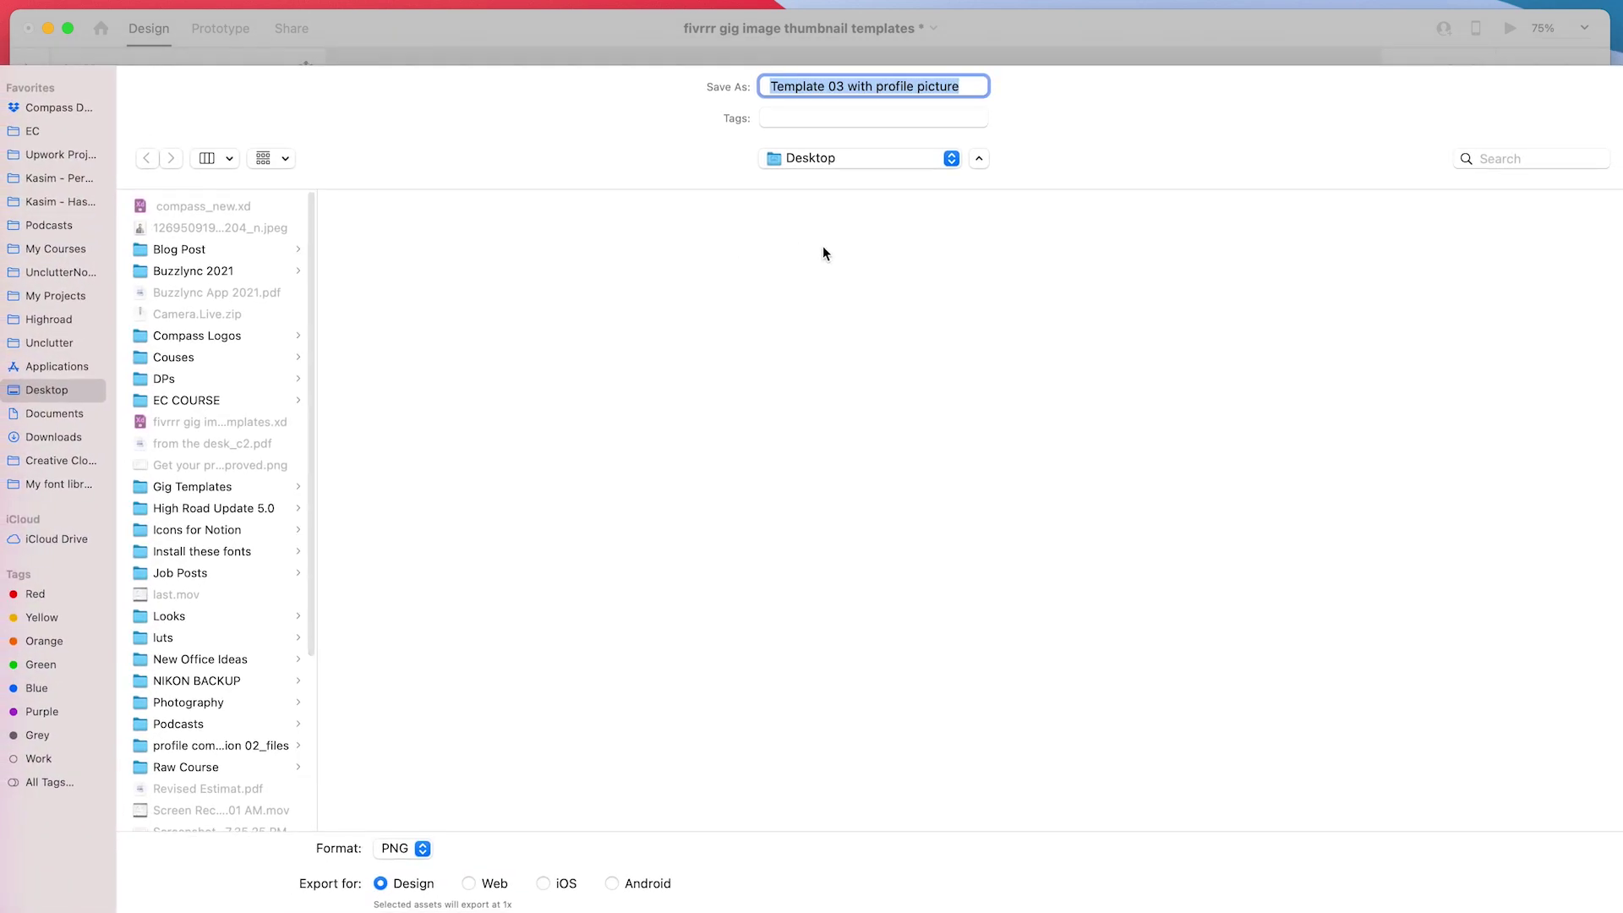
{"action": "type", "text": "gg i"}
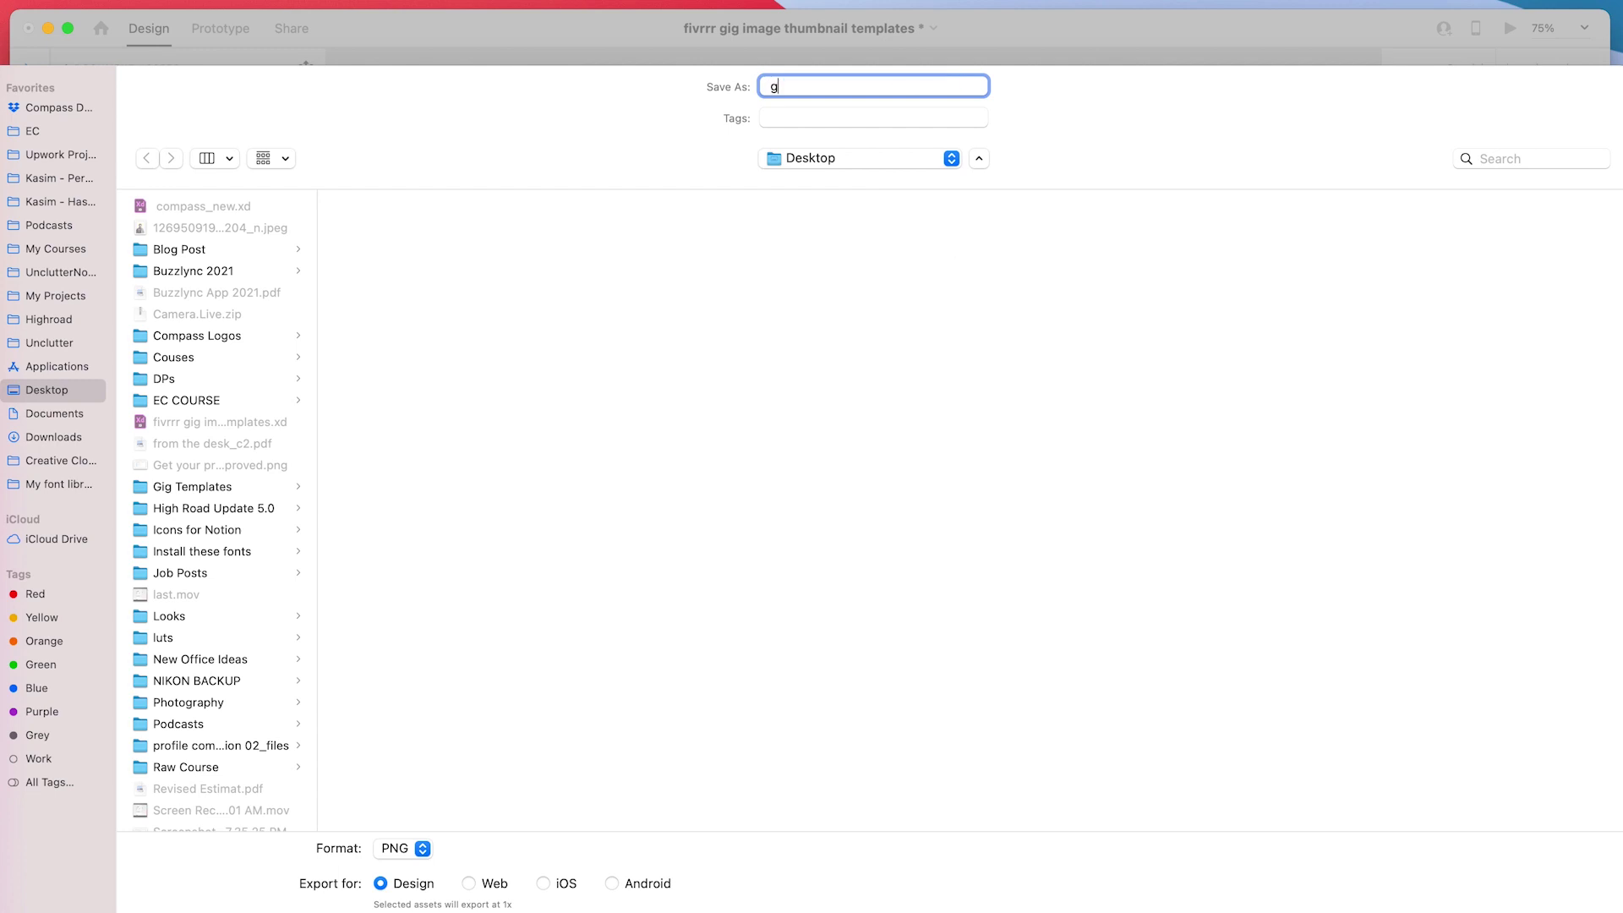
{"action": "key", "text": "BackSpace"}
{"action": "key", "text": "BackSpace"}
{"action": "key", "text": "BackSpace"}
{"action": "type", "text": "ig mo"}
{"action": "key", "text": "Return"}
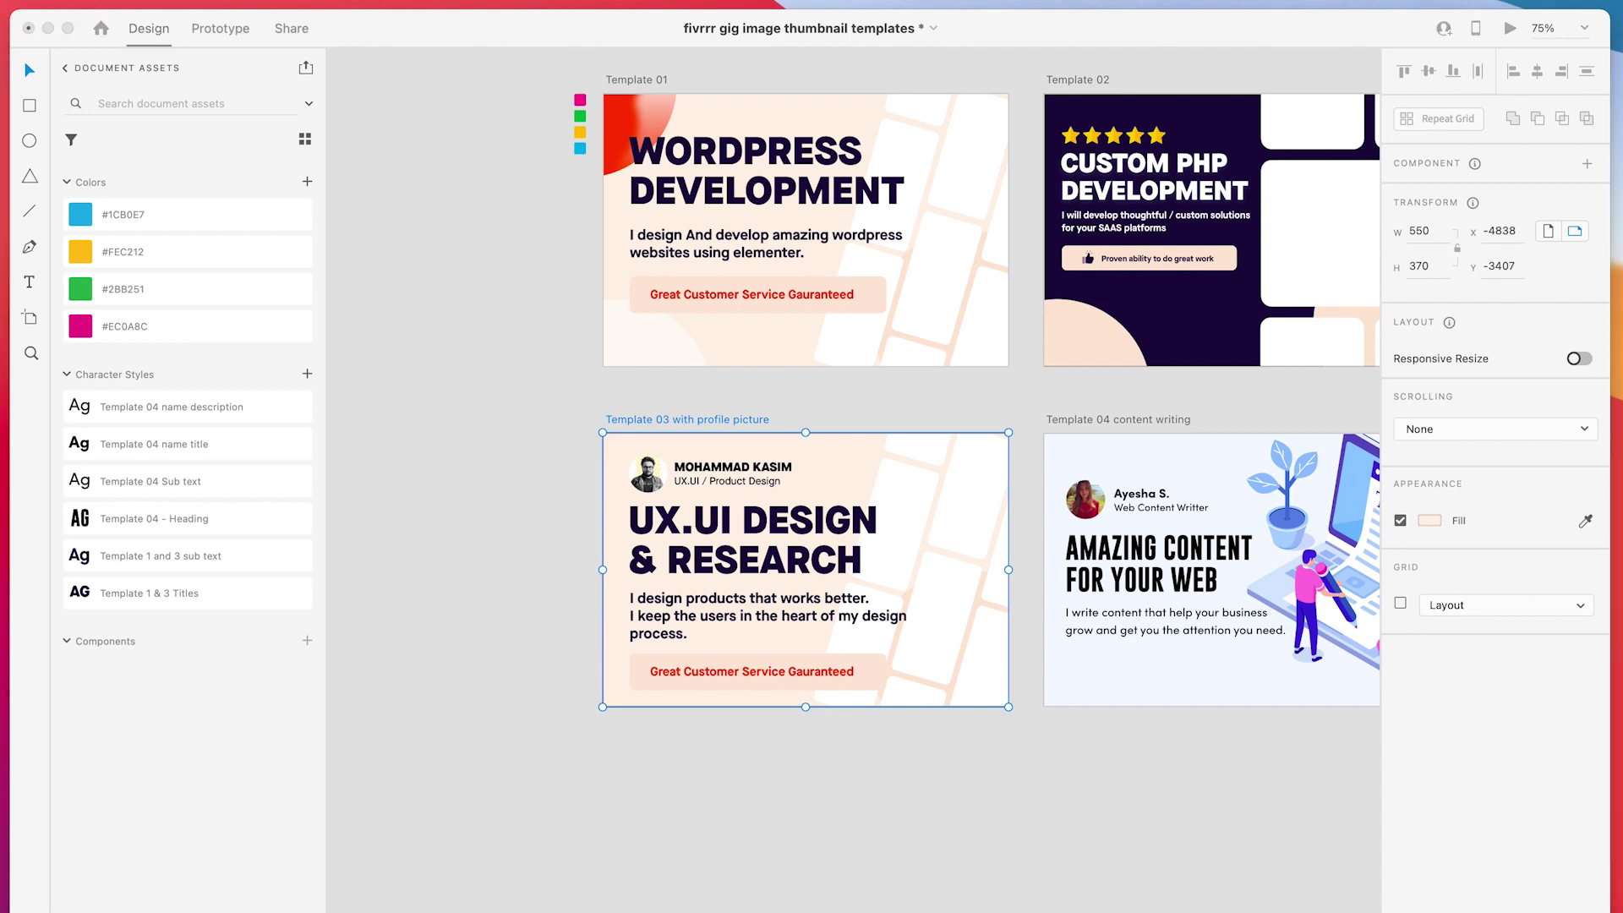
{"action": "key", "text": "space"}
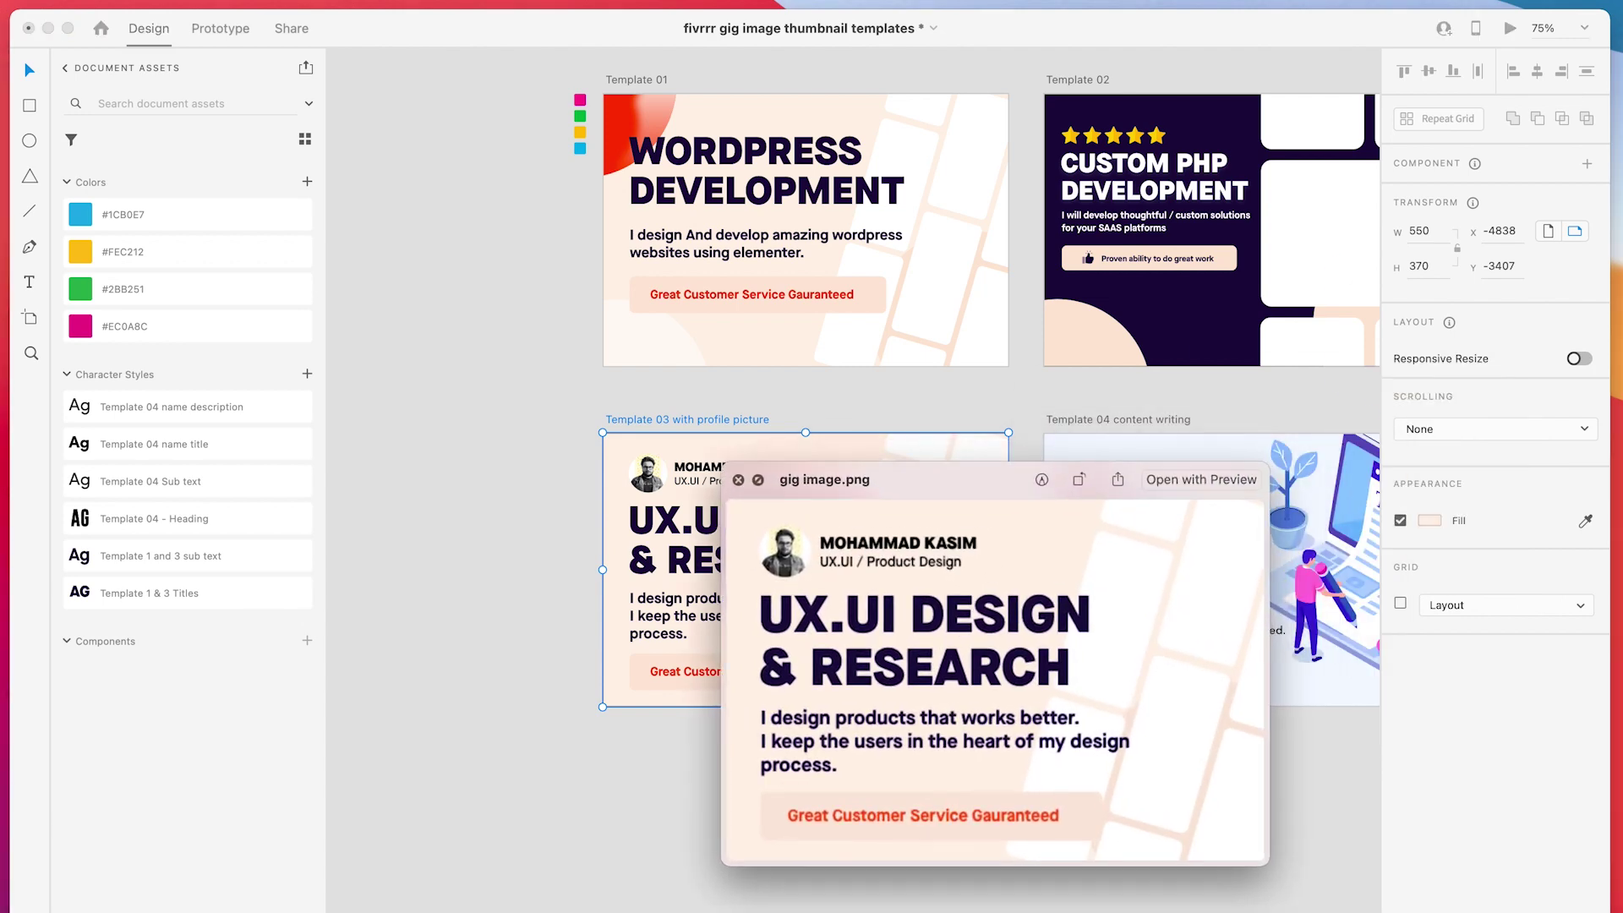
{"action": "key", "text": "space"}
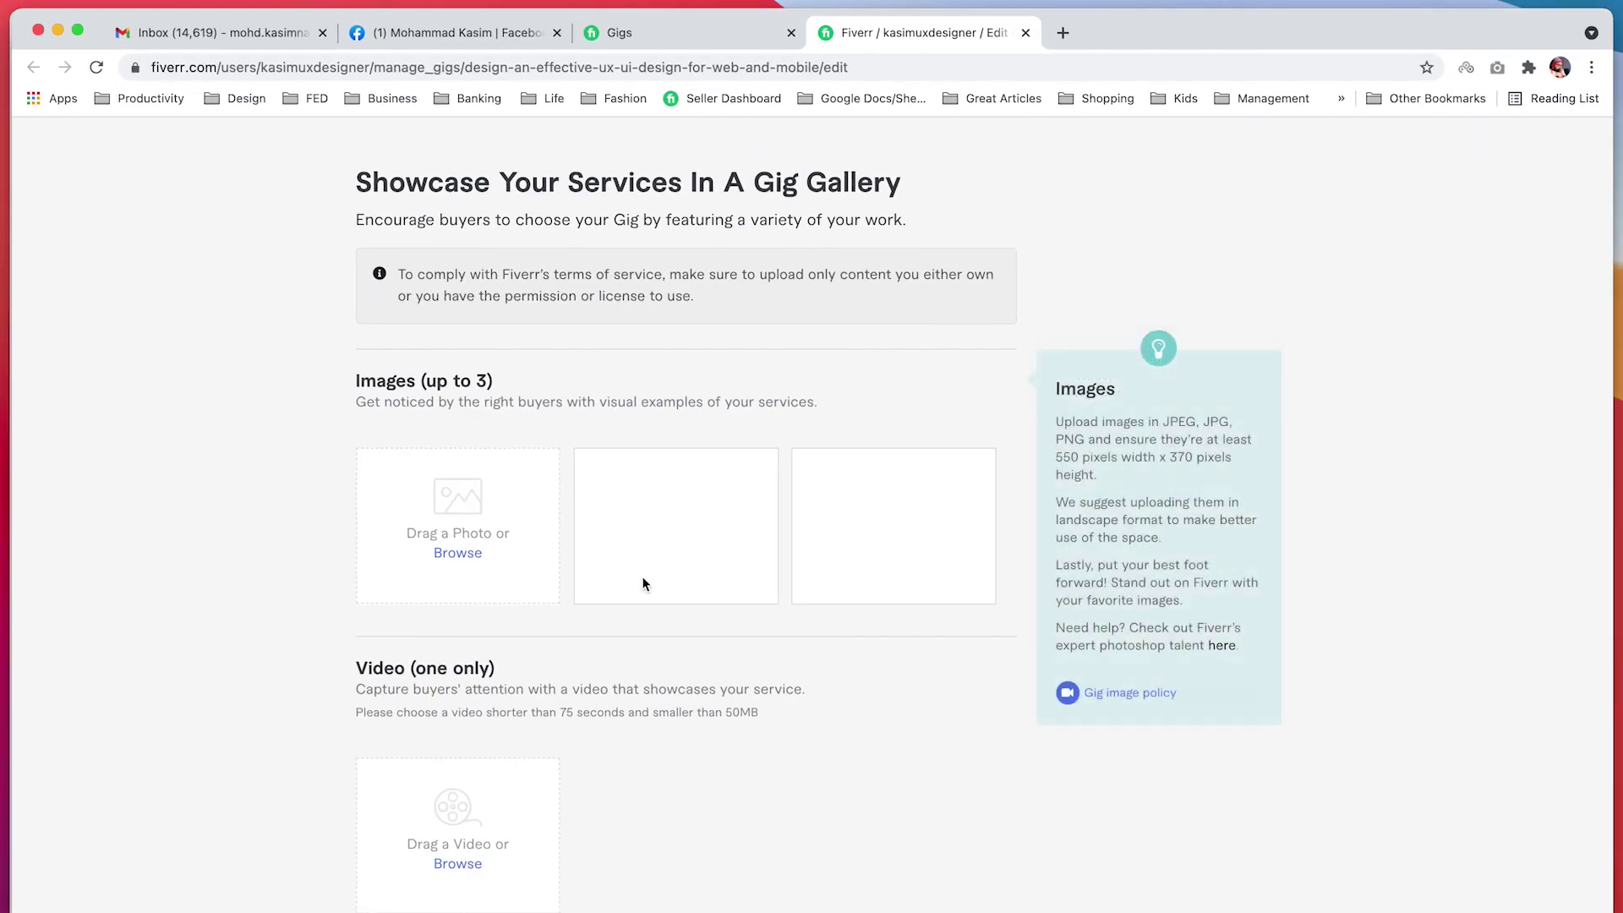
- Upload gig image.png from the Desktop into the first gallery image slot
{"action": "left_click", "coordinate": [463, 554]}
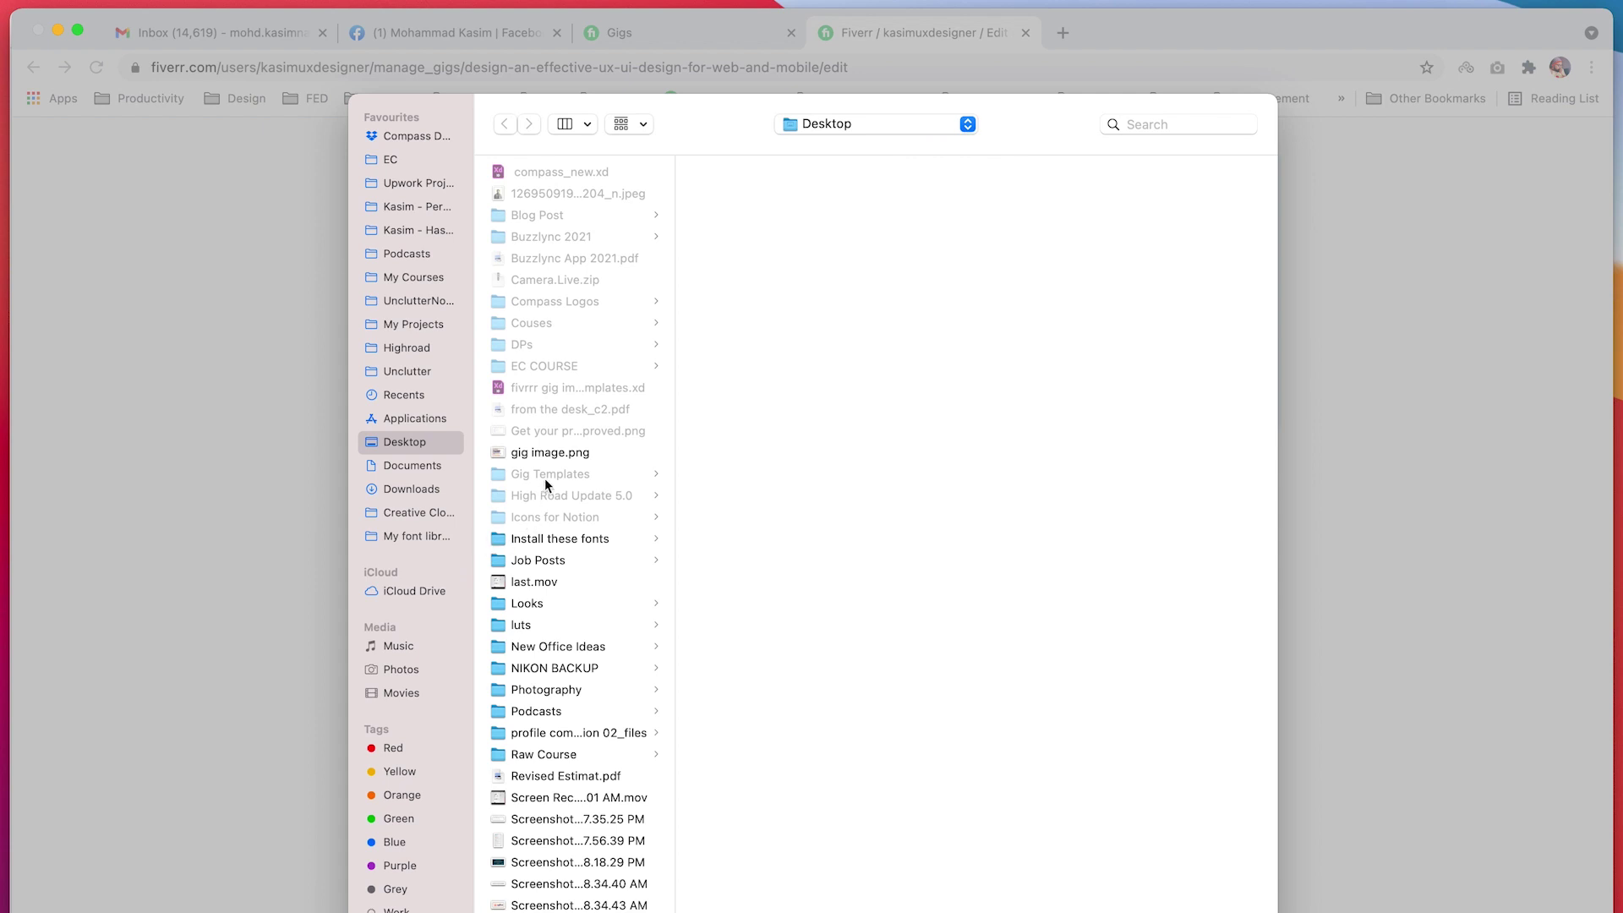
{"action": "left_click", "coordinate": [551, 452]}
{"action": "double_click", "coordinate": [551, 452]}
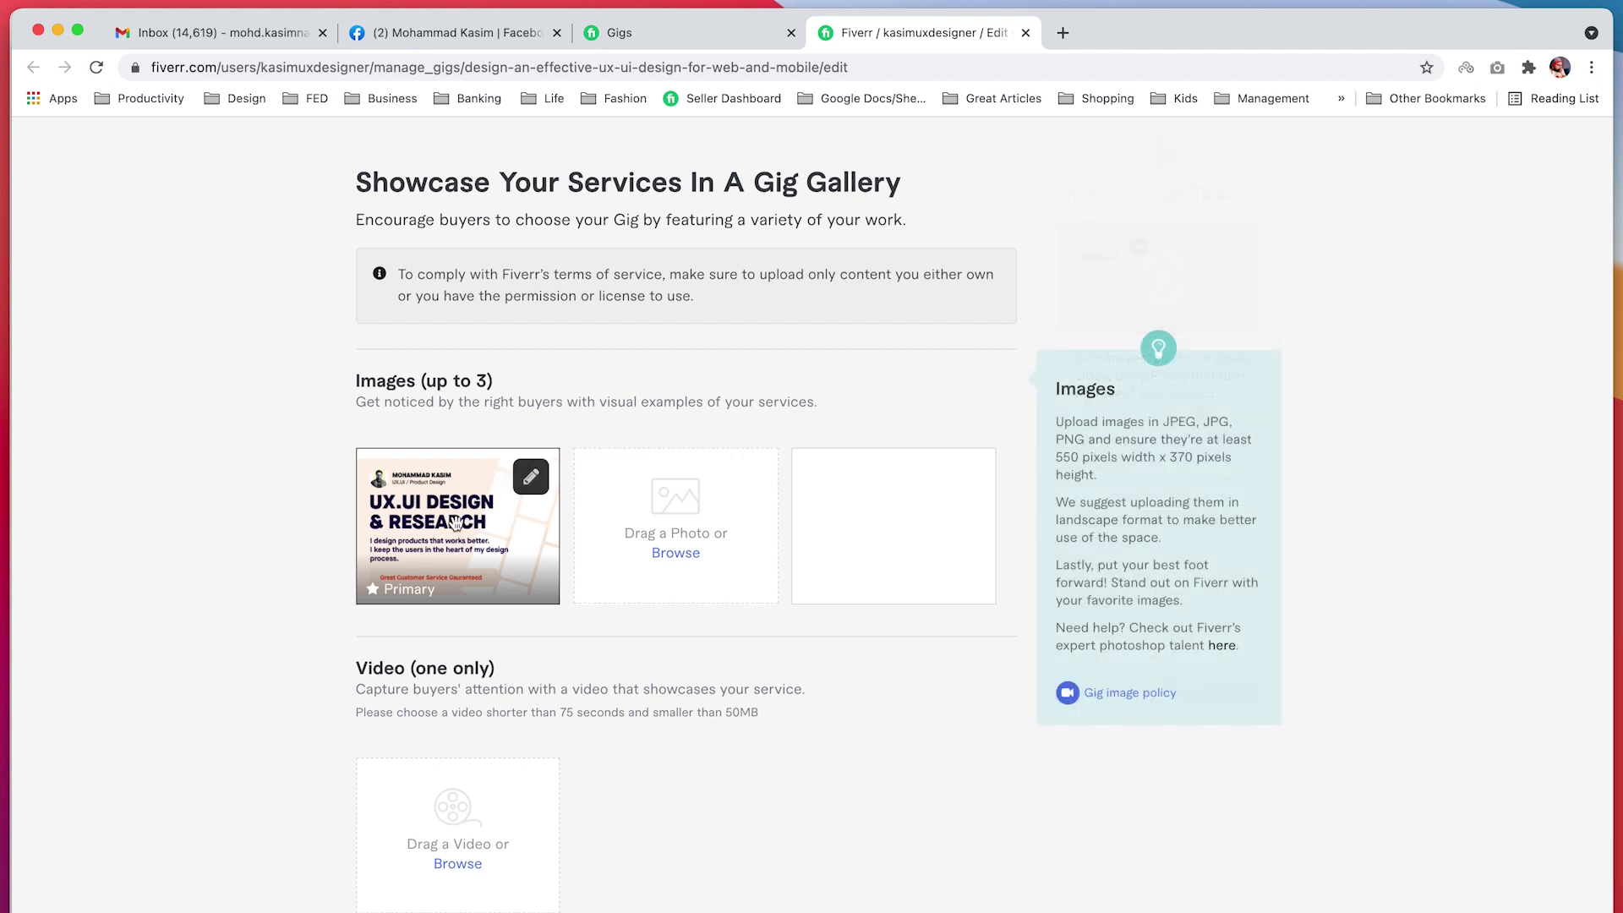
- Tick the own-work declaration and save the gallery to continue
{"action": "scroll", "coordinate": [477, 710], "scroll_direction": "down", "scroll_amount": 7}
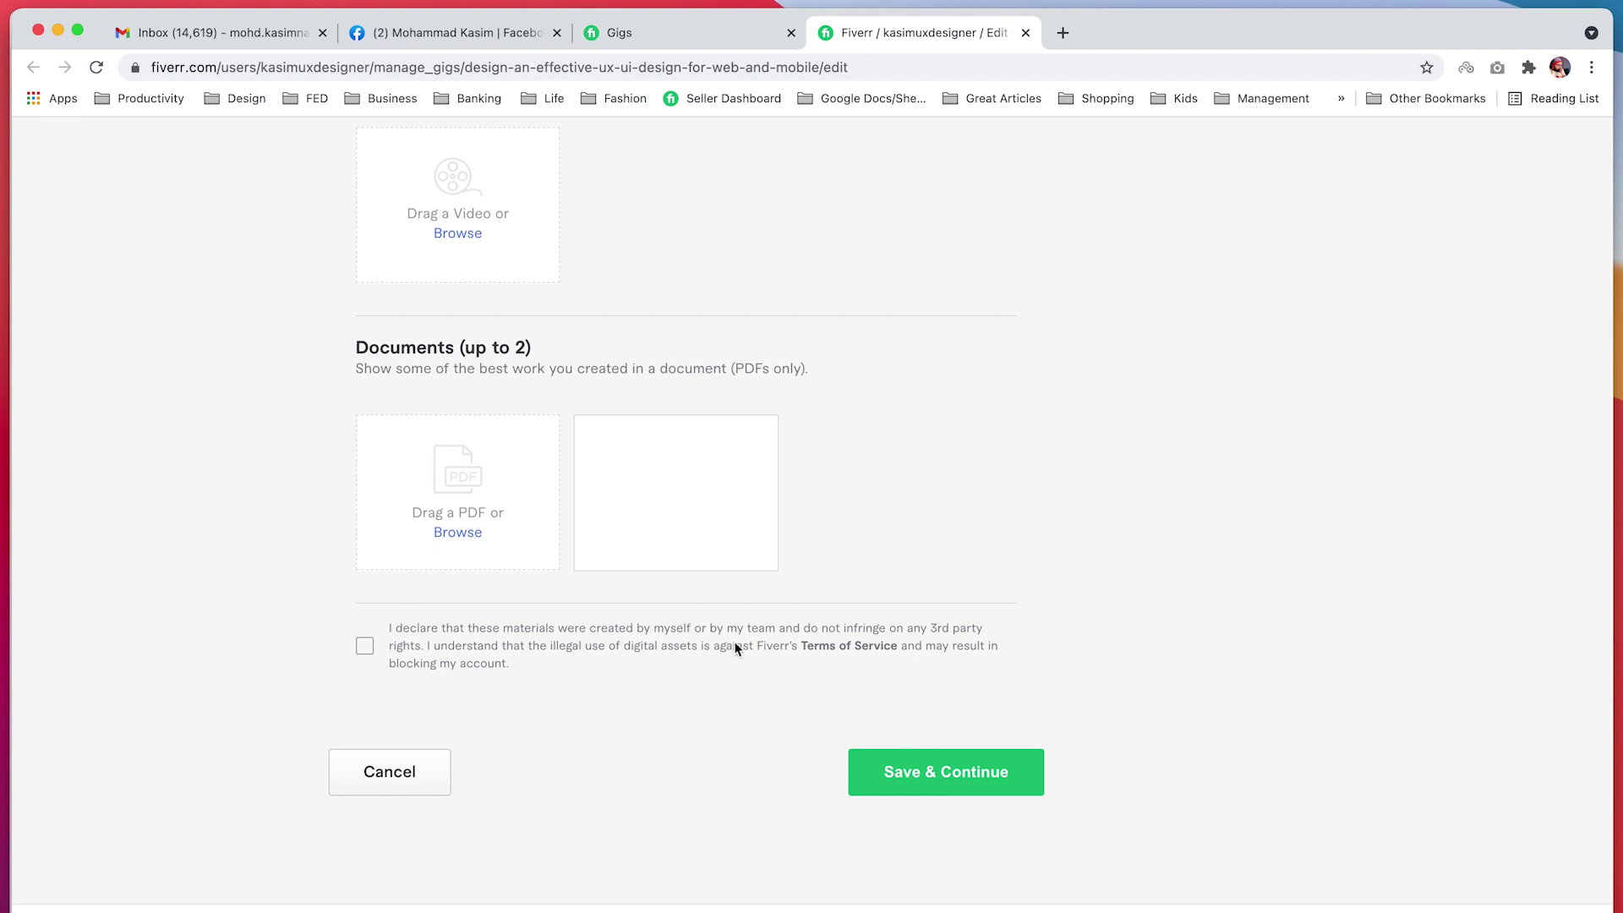
{"action": "left_click", "coordinate": [364, 646]}
{"action": "left_click", "coordinate": [910, 771]}
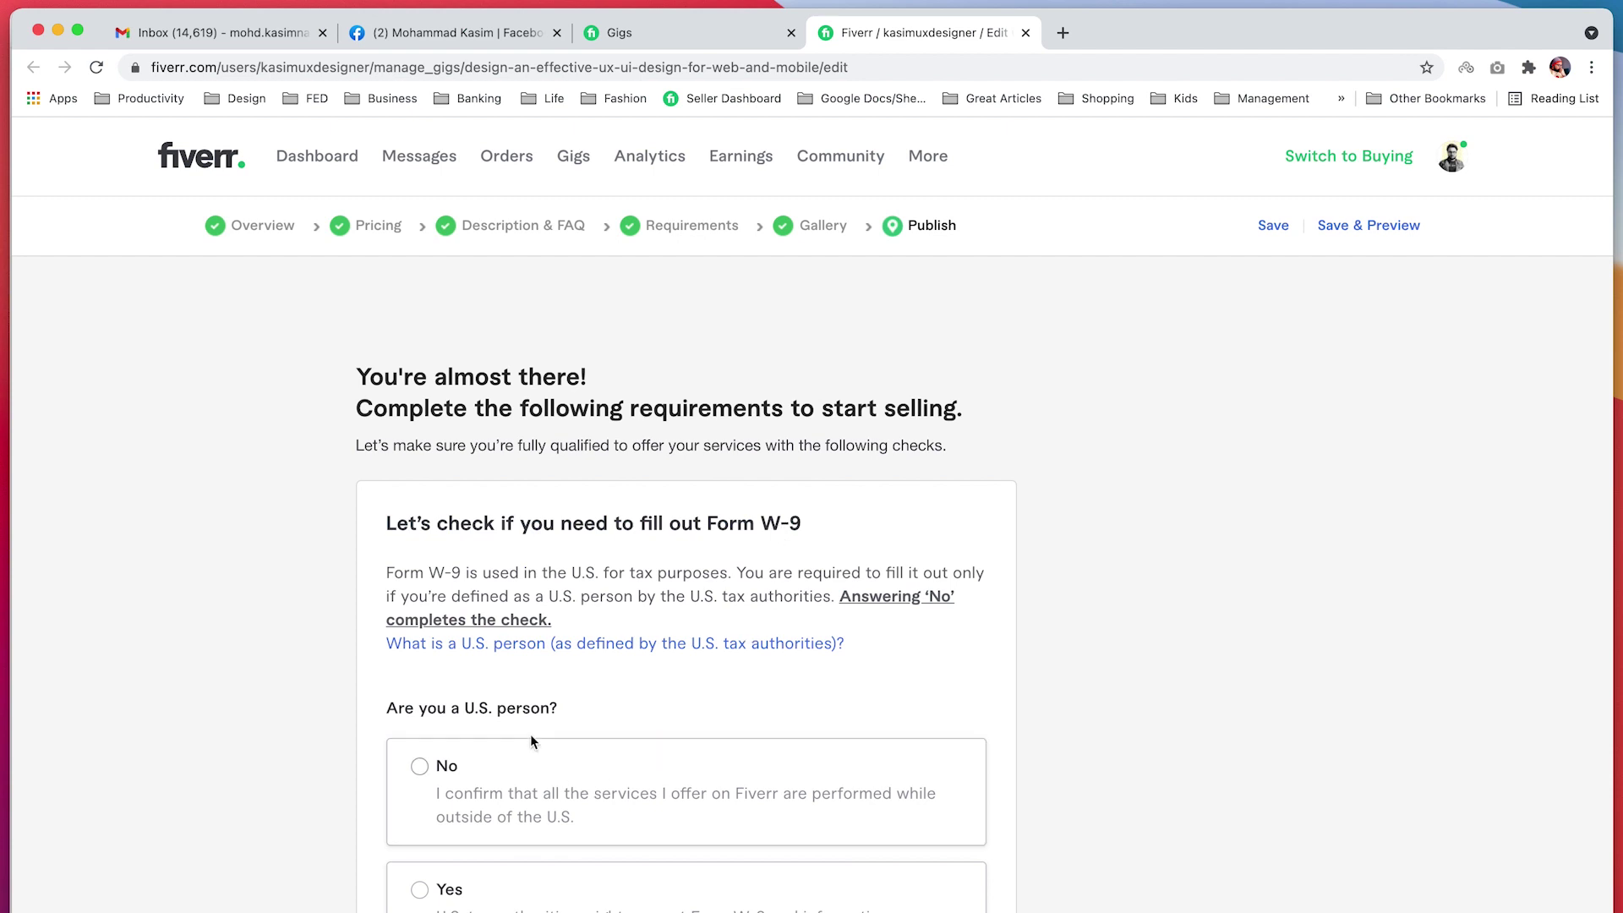
- Answer No to the U.S. person question, save it, and close the completion popup
{"action": "scroll", "coordinate": [538, 748], "scroll_direction": "down", "scroll_amount": 1}
{"action": "left_click", "coordinate": [432, 744]}
{"action": "scroll", "coordinate": [1040, 832], "scroll_direction": "down", "scroll_amount": 5}
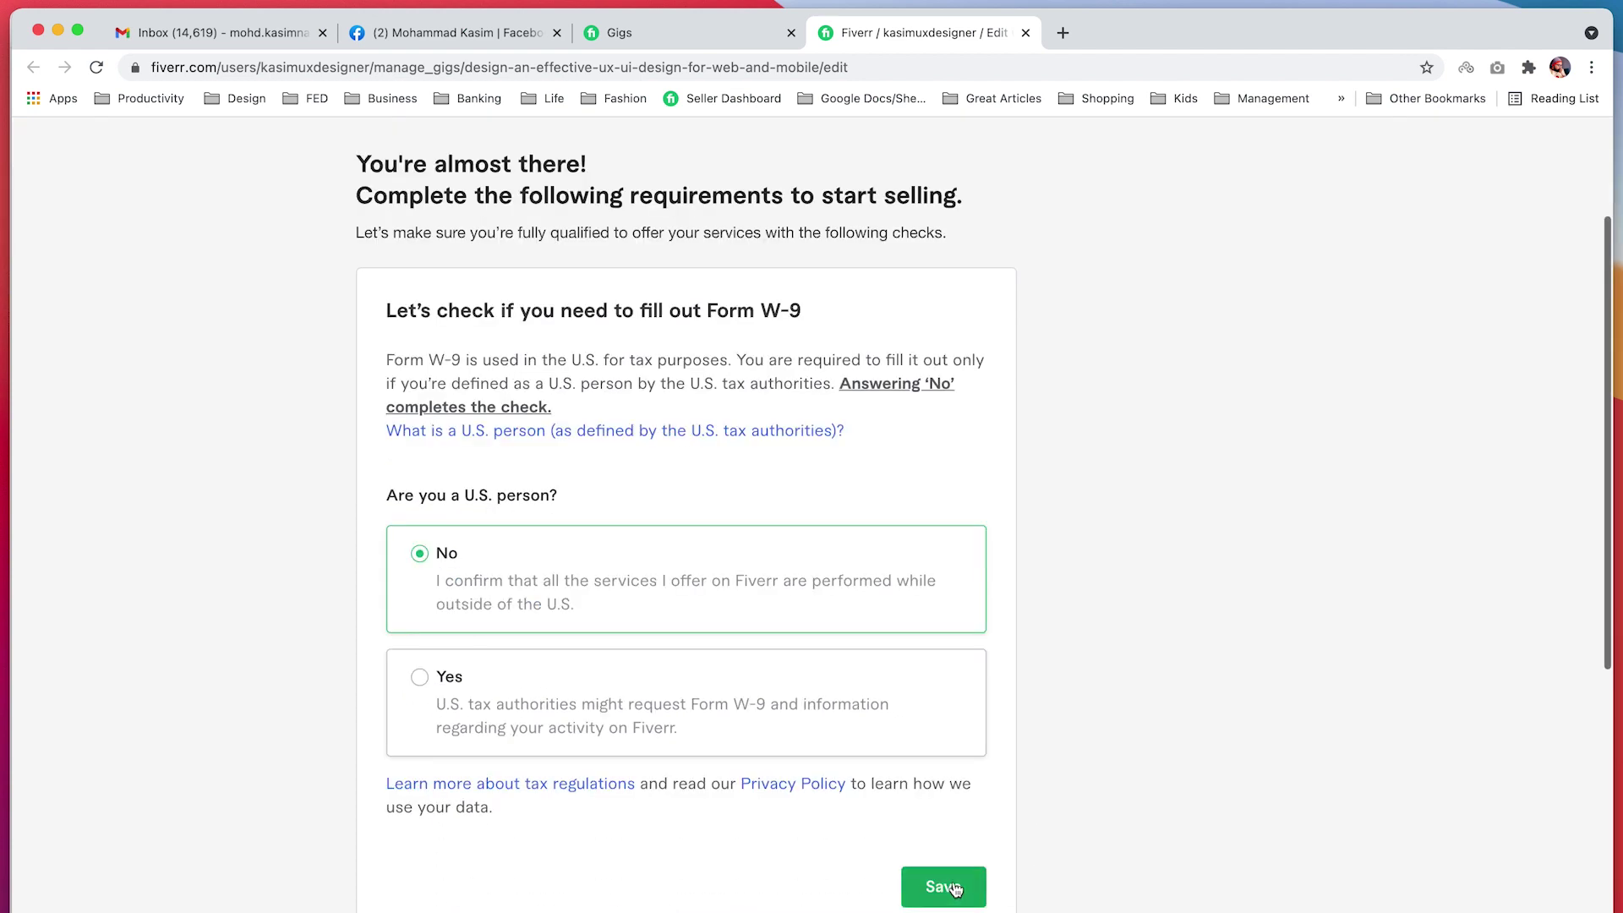
{"action": "left_click", "coordinate": [944, 886]}
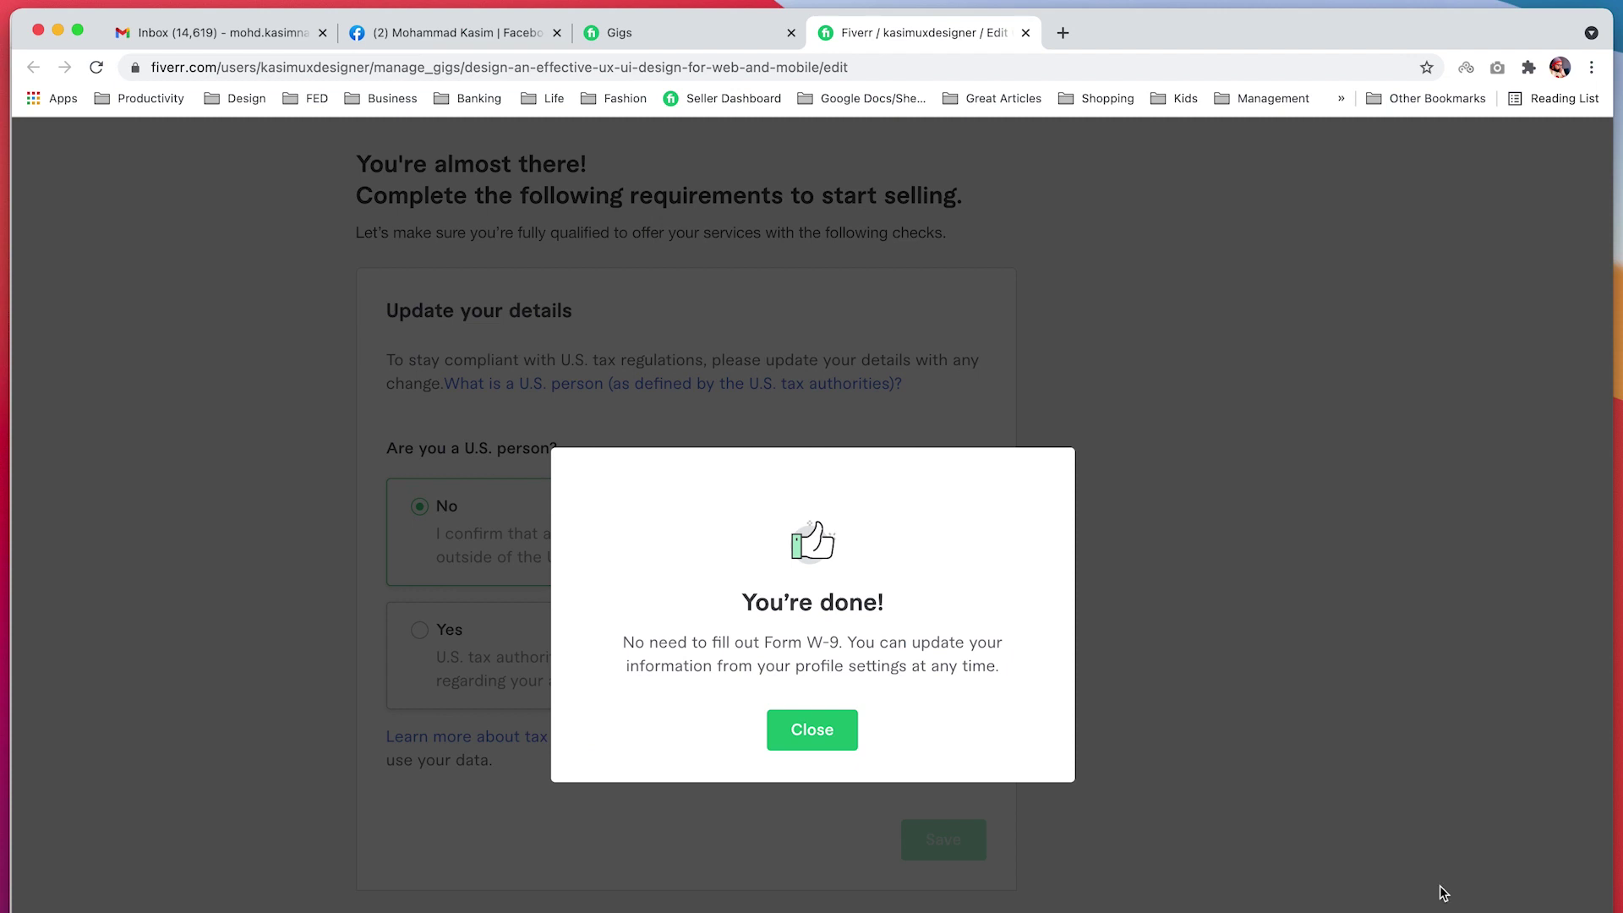
{"action": "left_click", "coordinate": [822, 750]}
{"action": "scroll", "coordinate": [1006, 803], "scroll_direction": "down", "scroll_amount": 9}
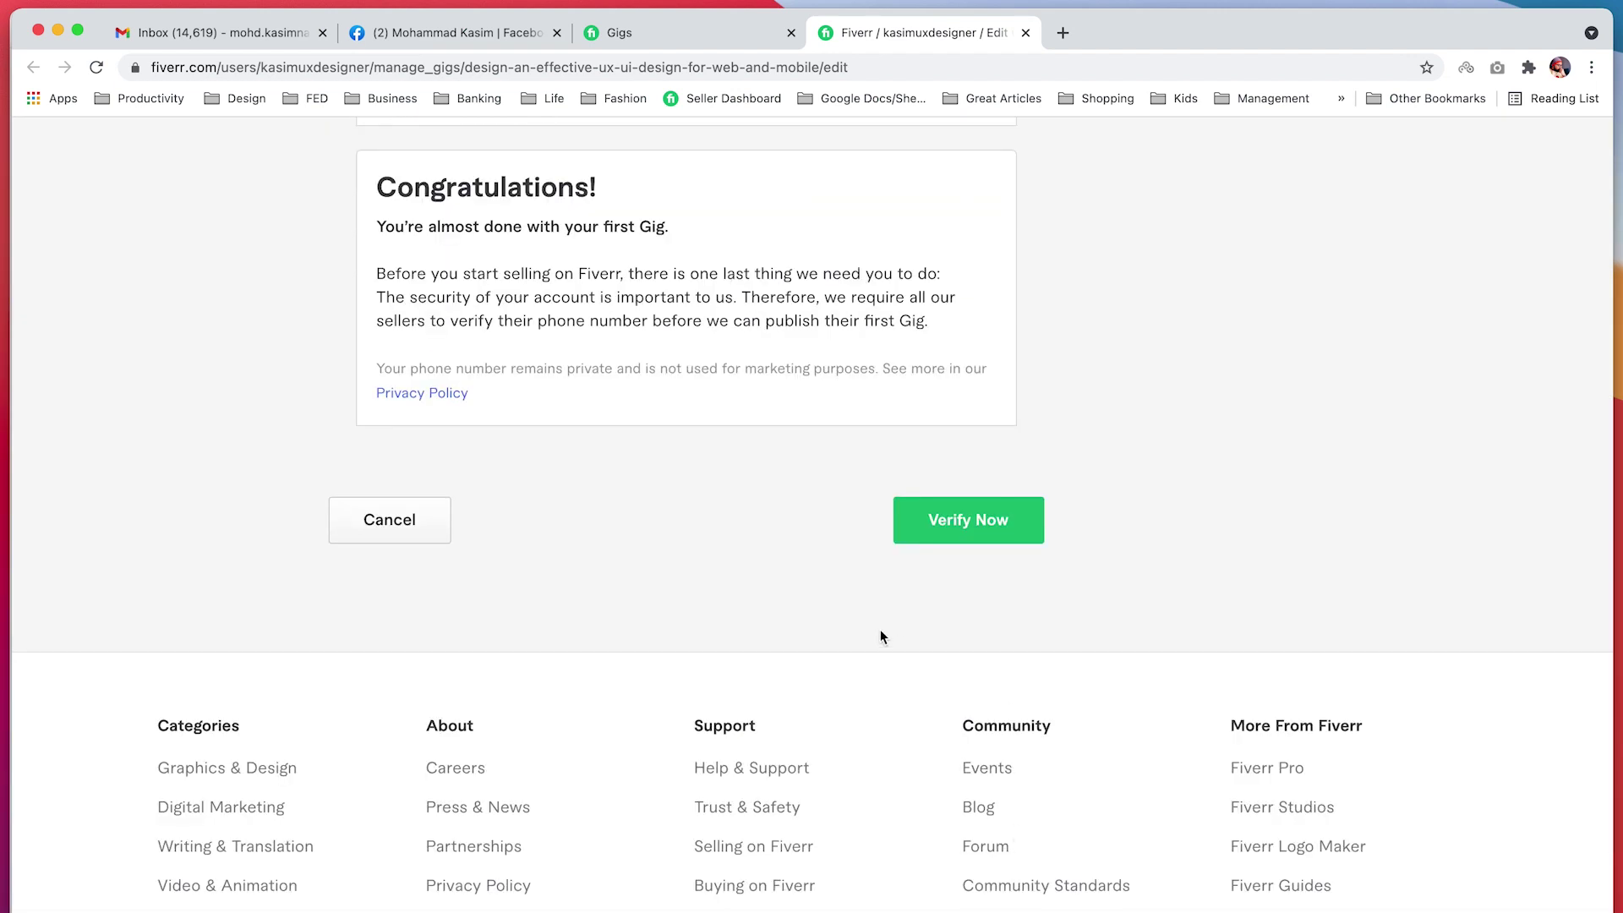